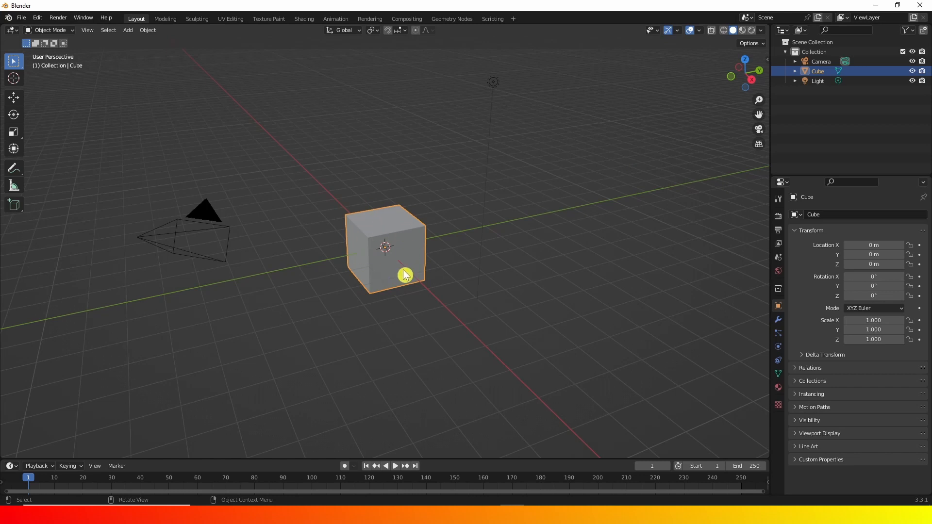
Delete the default cube and add a mesh plane at the world origin in its place
key(Delete)
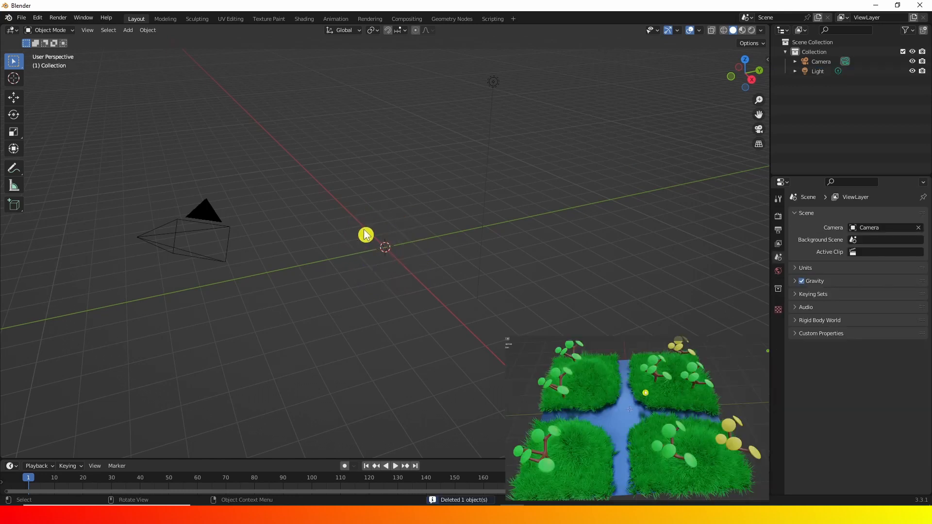
middle_drag(369, 233, 354, 271)
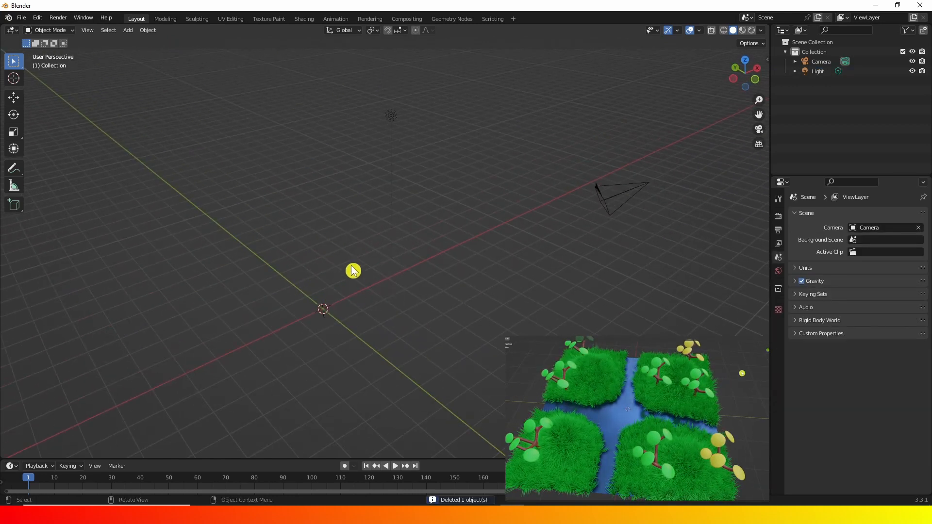
key(shift+a)
mouse_move(339, 293)
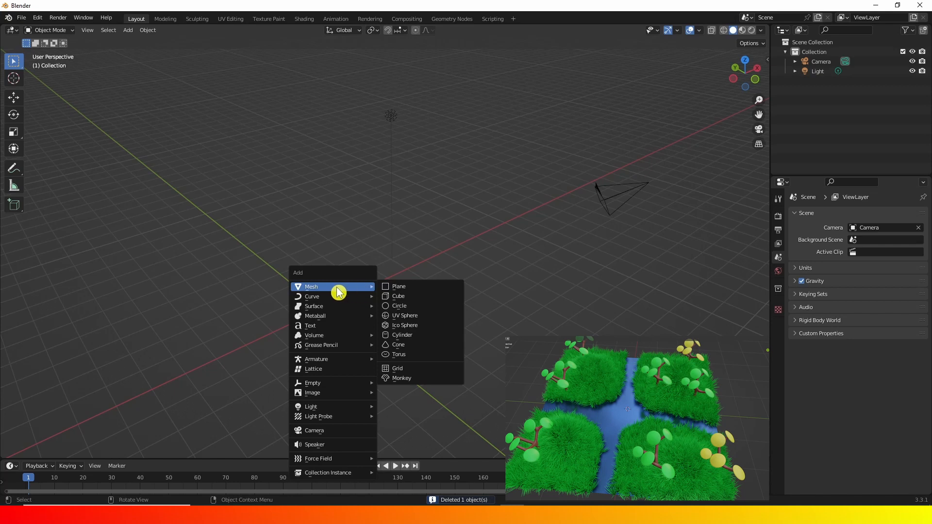
click(420, 289)
middle_drag(349, 326, 377, 337)
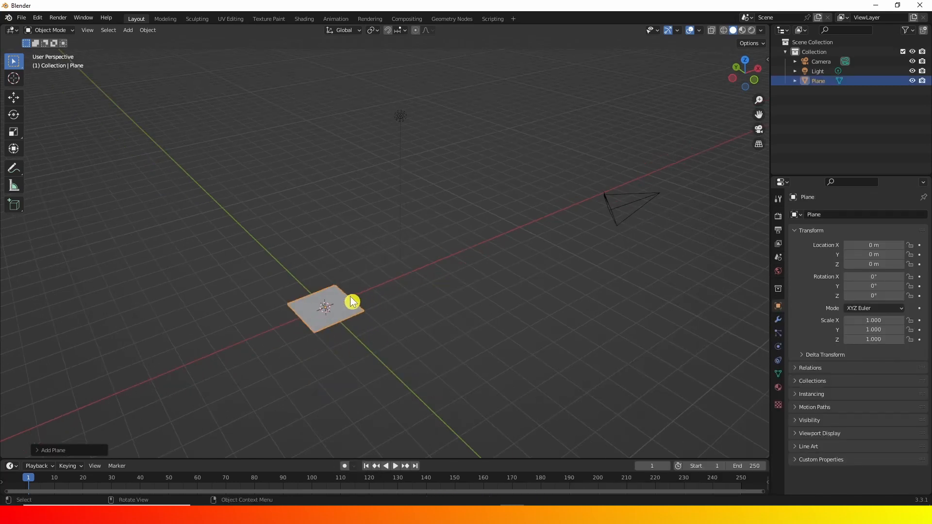
Scale the plane up uniformly to about 3.1 times its size
key(s)
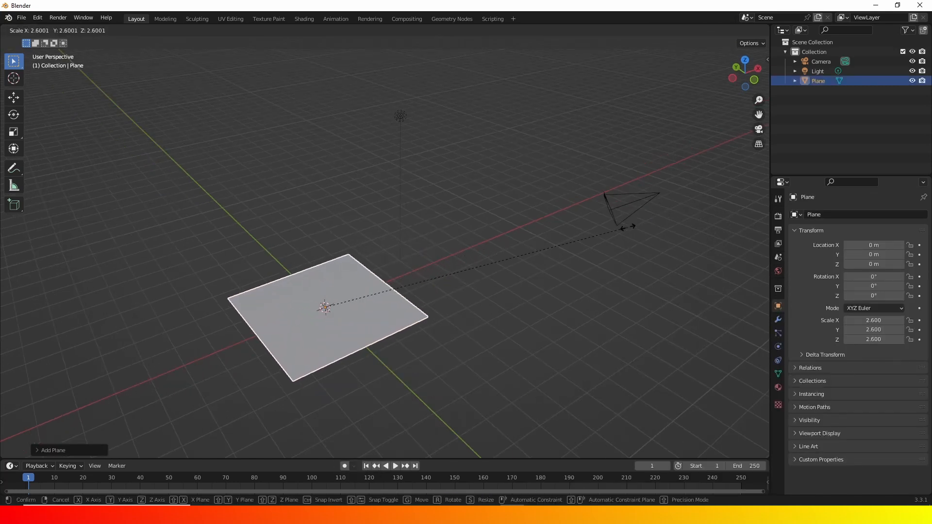
click(683, 218)
shift+middle_drag(347, 338, 375, 277)
scroll(433, 266, up, 4)
Subdivide the whole plane in Edit Mode with the number of cuts set to 50
key(Tab)
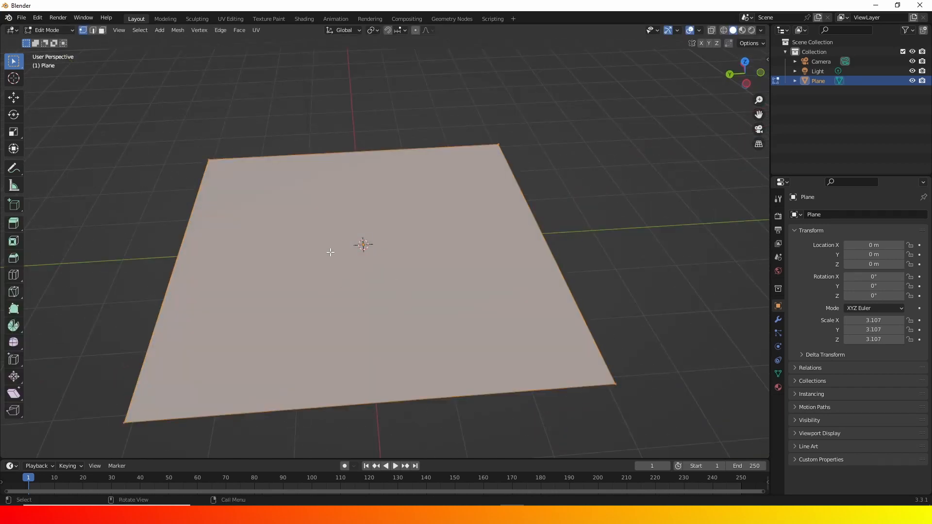
right_click(311, 232)
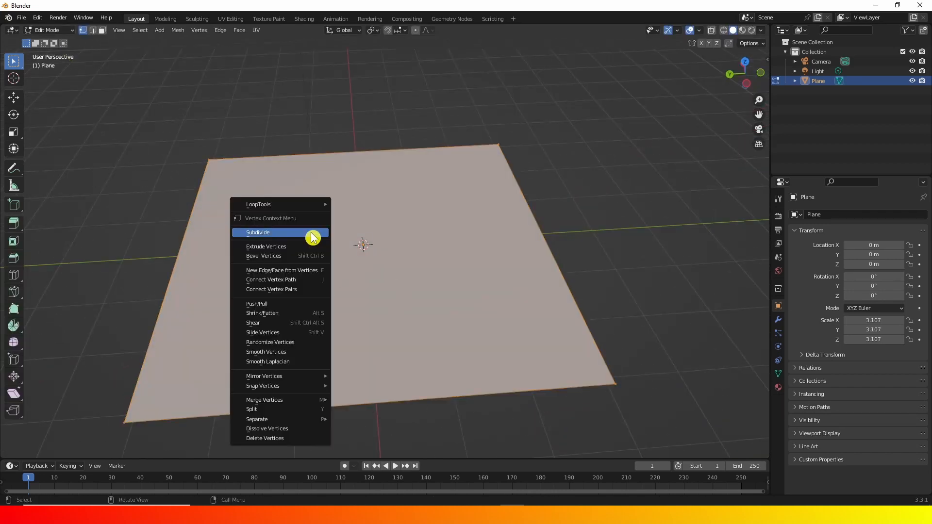
click(282, 233)
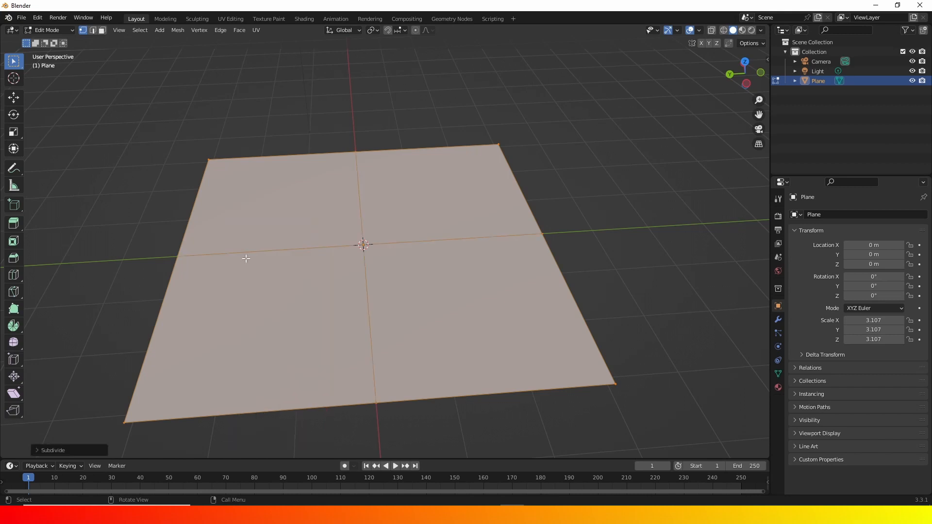
click(37, 451)
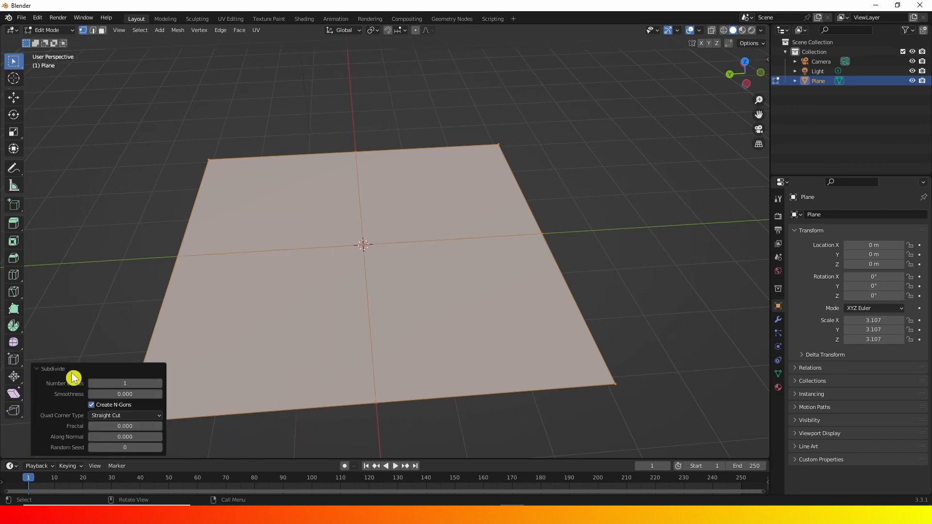
click(120, 384)
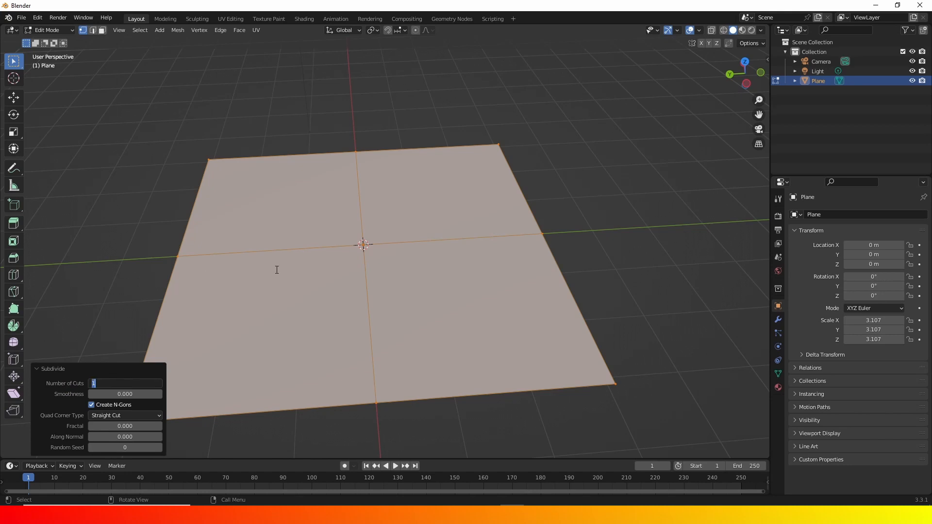
key(Return)
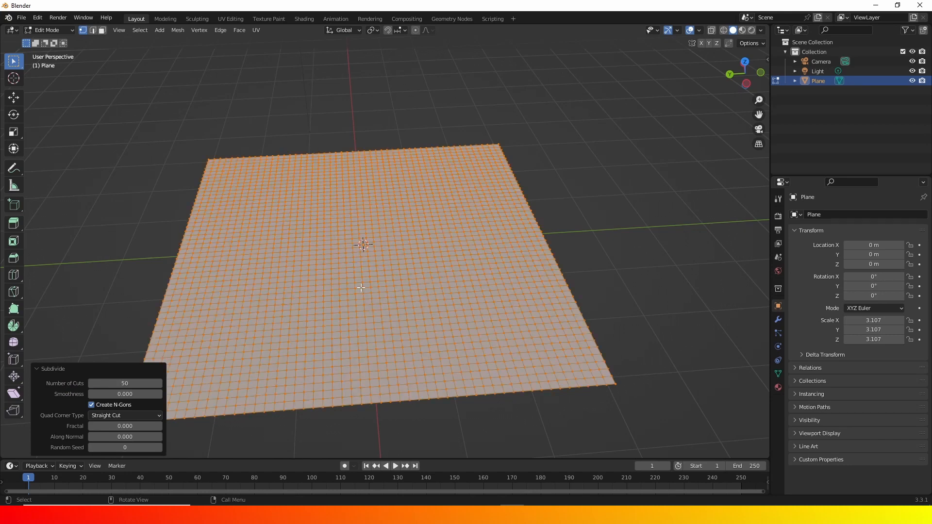
Enable proportional editing and raise a vertex near the plane's near-left corner about 0.78 m along Z to form a hill
mouse_move(414, 281)
middle_down()
mouse_move(362, 284)
mouse_move(430, 272)
middle_up()
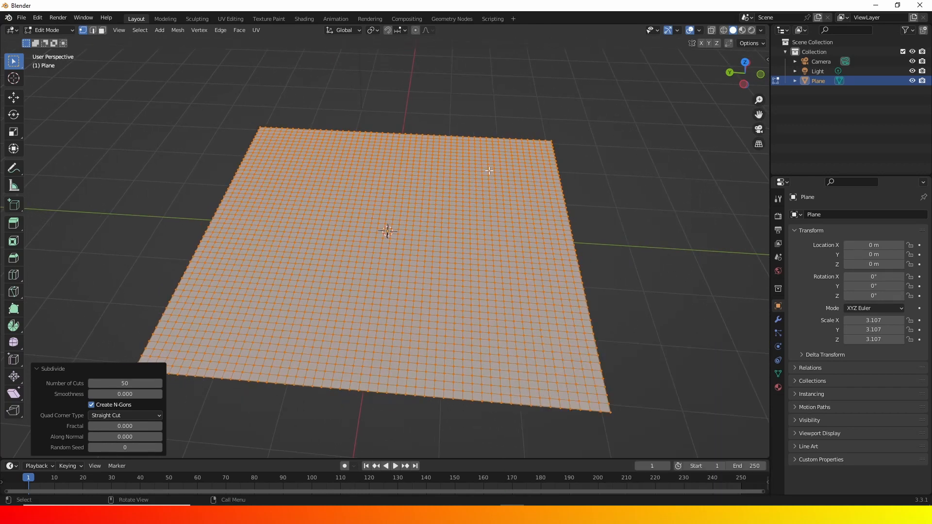
click(416, 31)
click(259, 304)
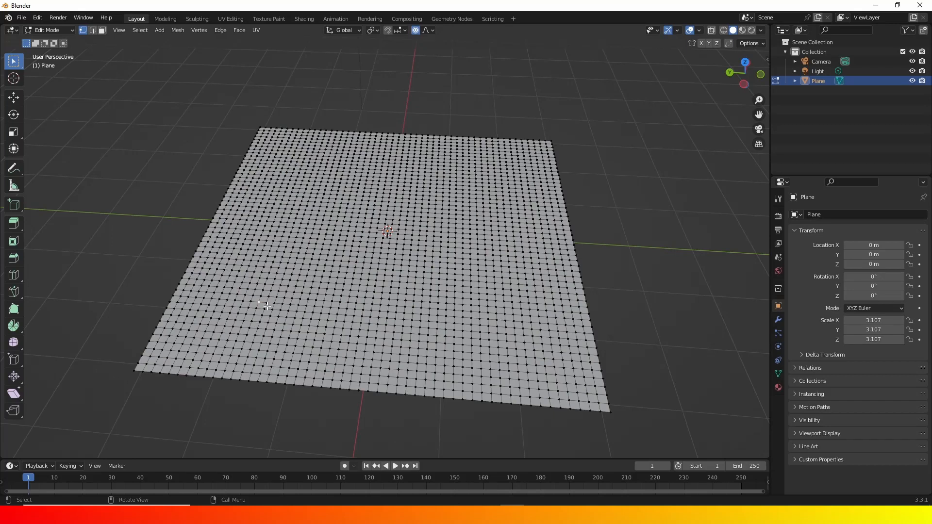
key(g)
key(z)
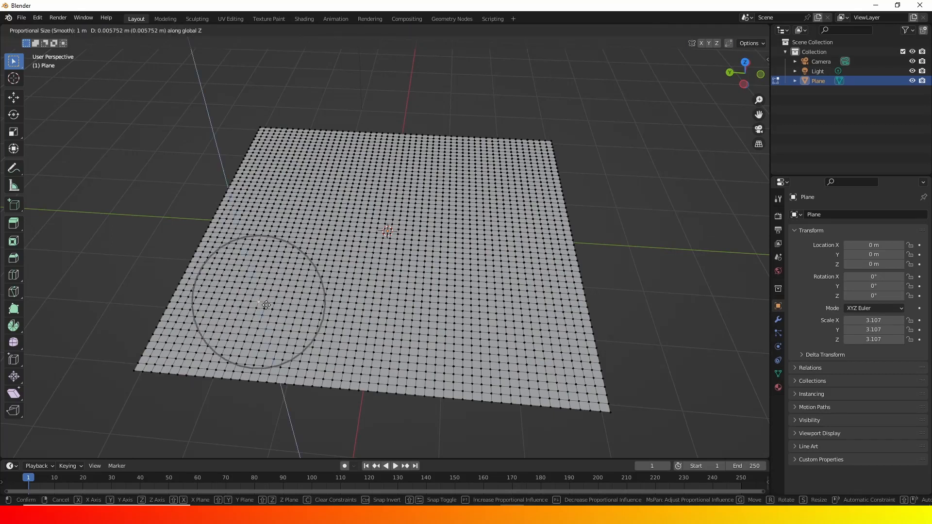
click(269, 266)
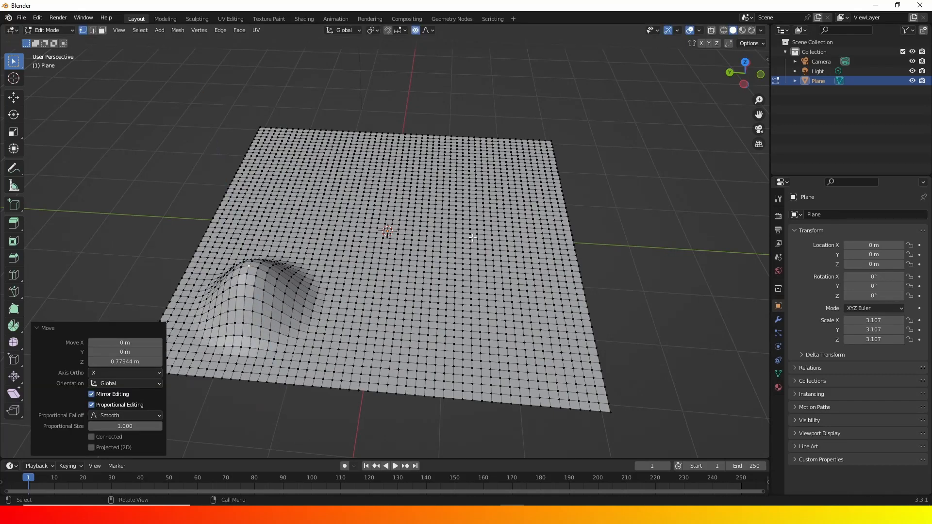
Raise a small patch of vertices near the plane's far-right corner about 0.76 m along Z as a second hill
drag(507, 179, 482, 200)
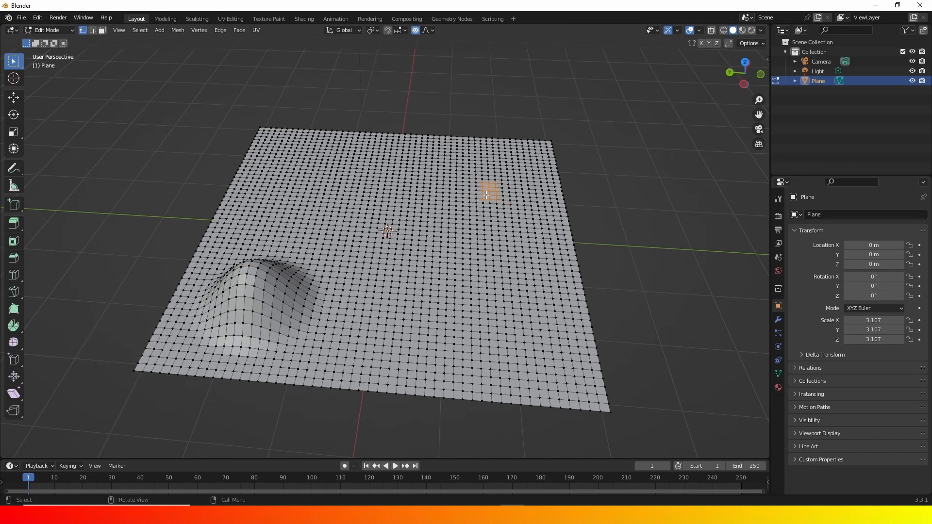
key(g)
key(z)
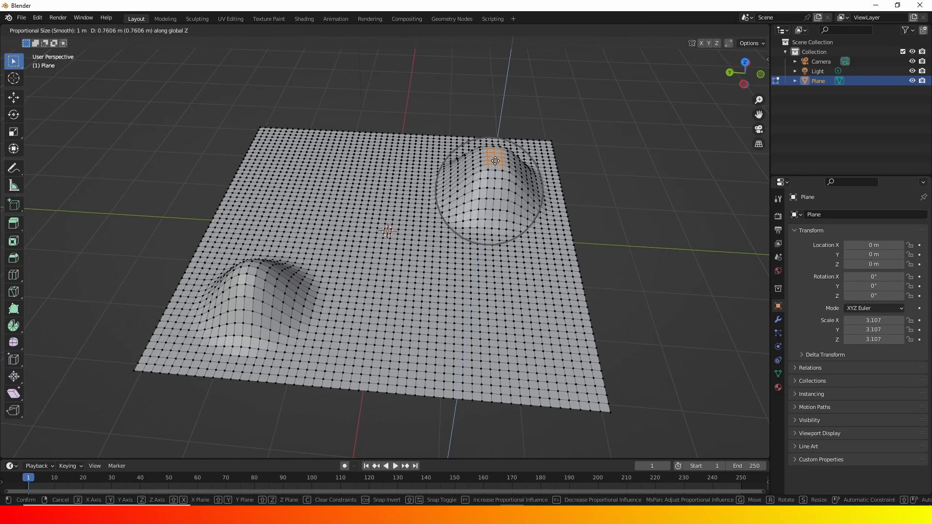
click(494, 187)
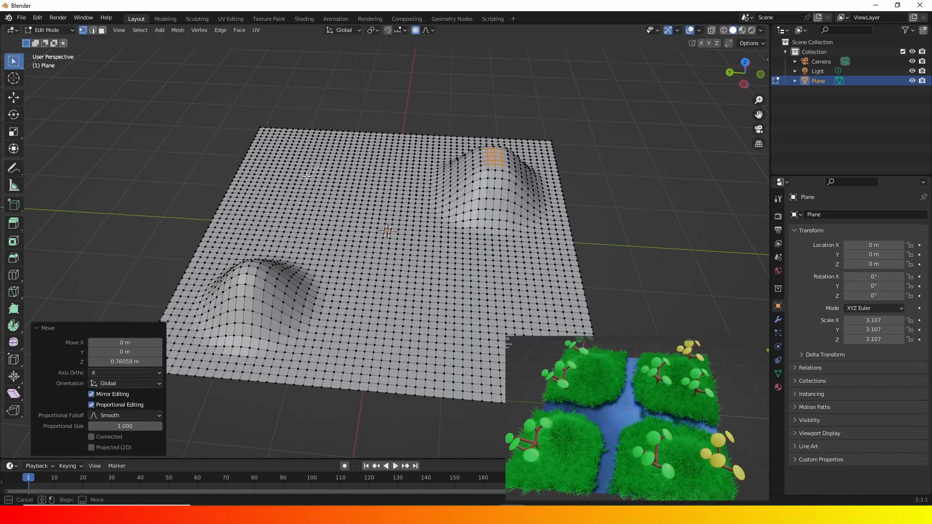
Raise a small patch of vertices near the plane's far-left corner along Z as a third hill
drag(293, 166, 323, 188)
key(g)
key(z)
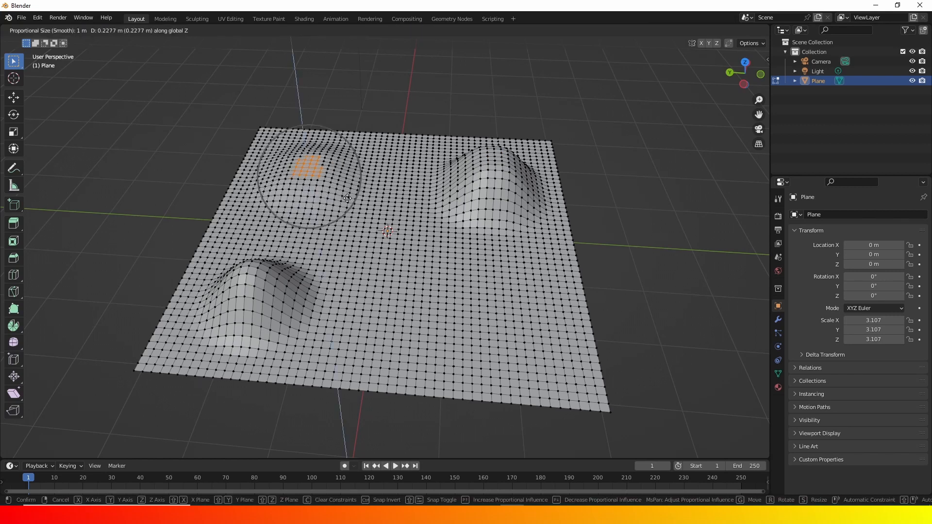
click(431, 258)
Raise a small patch of vertices near the plane's near-right corner about 0.5 m along Z as a fourth hill
drag(519, 337, 487, 358)
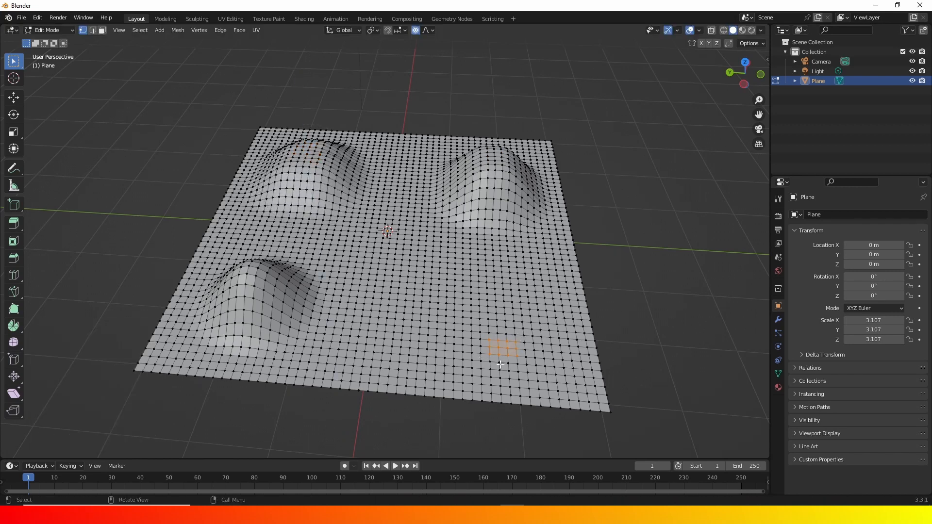
key(g)
key(z)
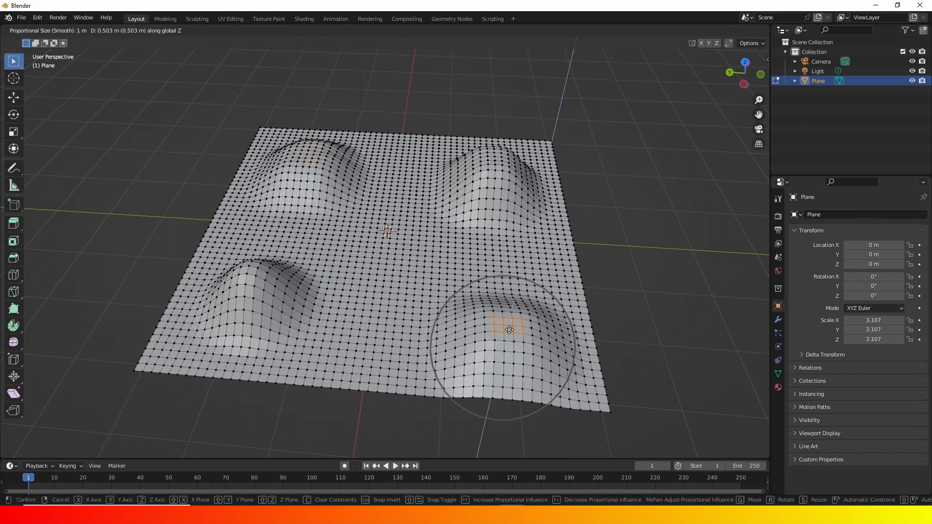
click(508, 334)
Lift a single vertex at the top of the near-right hill by about 0.19 m along Z
click(490, 335)
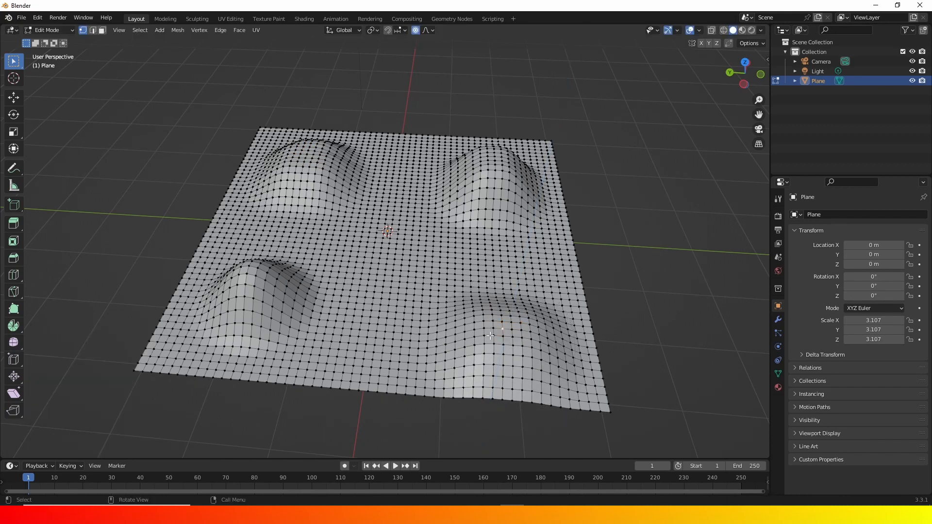
key(g)
key(z)
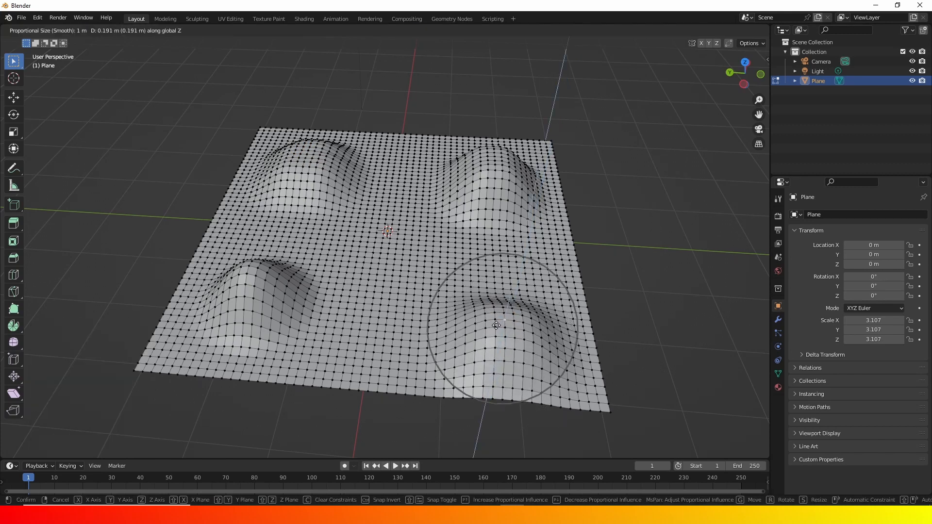
click(491, 327)
middle_drag(413, 301, 410, 255)
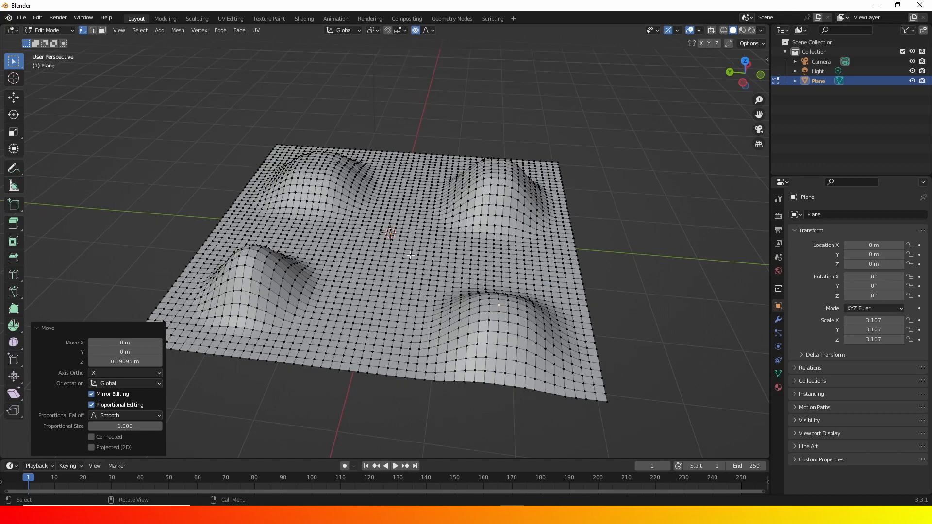
Return to Object Mode and apply Shade Smooth to the hilly plane
key(Tab)
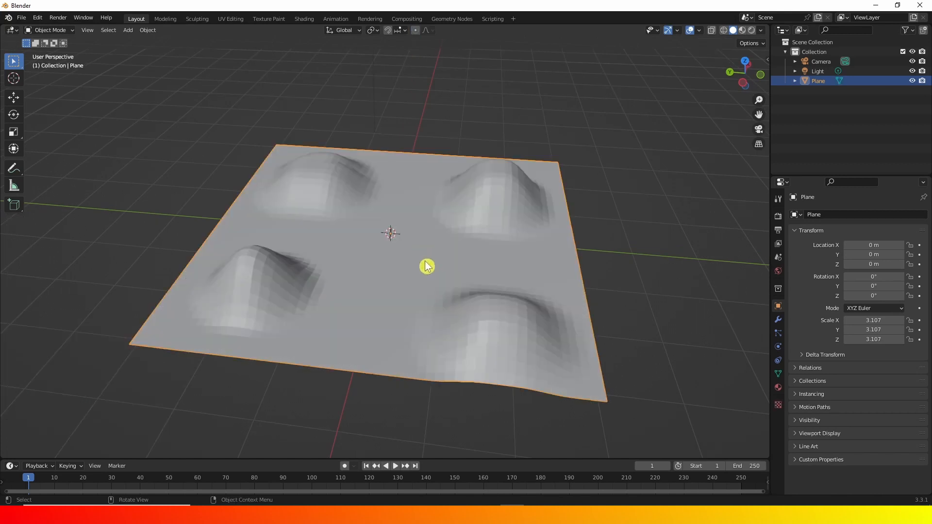
middle_drag(387, 241, 432, 243)
right_click(414, 223)
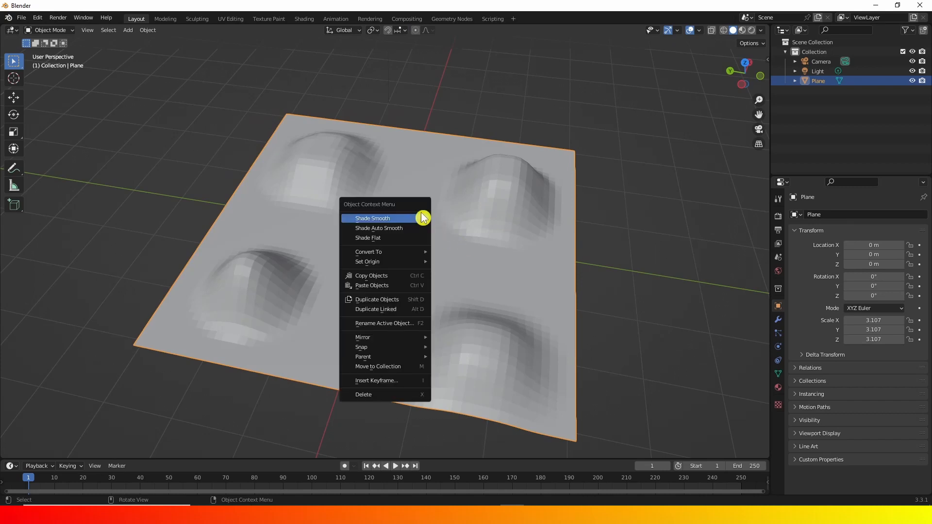
click(389, 224)
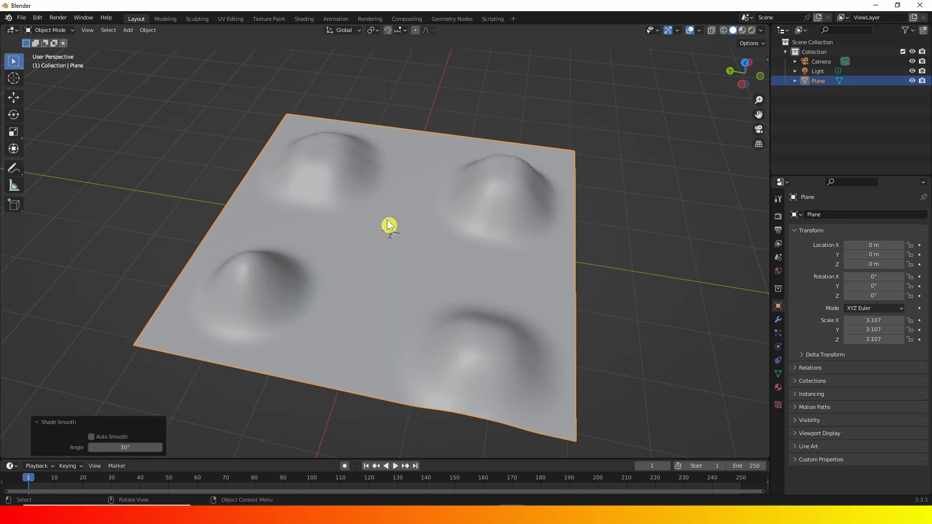
mouse_move(427, 209)
middle_down()
mouse_move(387, 221)
mouse_move(423, 212)
mouse_move(412, 214)
middle_up()
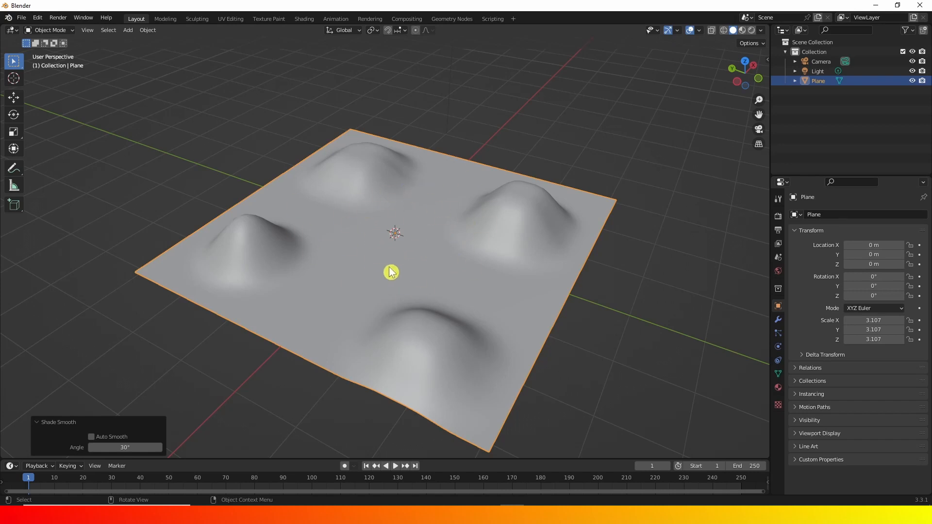
Hide the hilly plane and add a new 2 m mesh cube at the world origin
key(h)
middle_drag(430, 228, 474, 228)
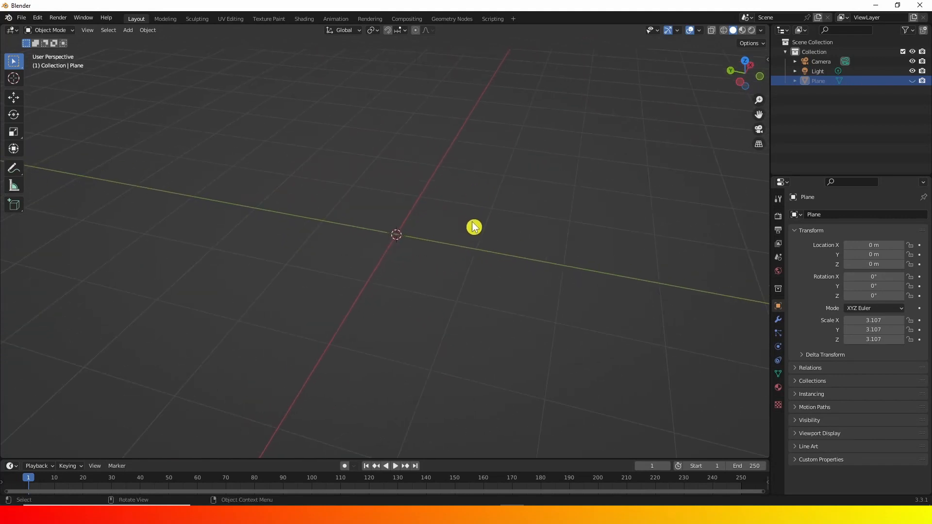
key(shift+a)
mouse_move(458, 225)
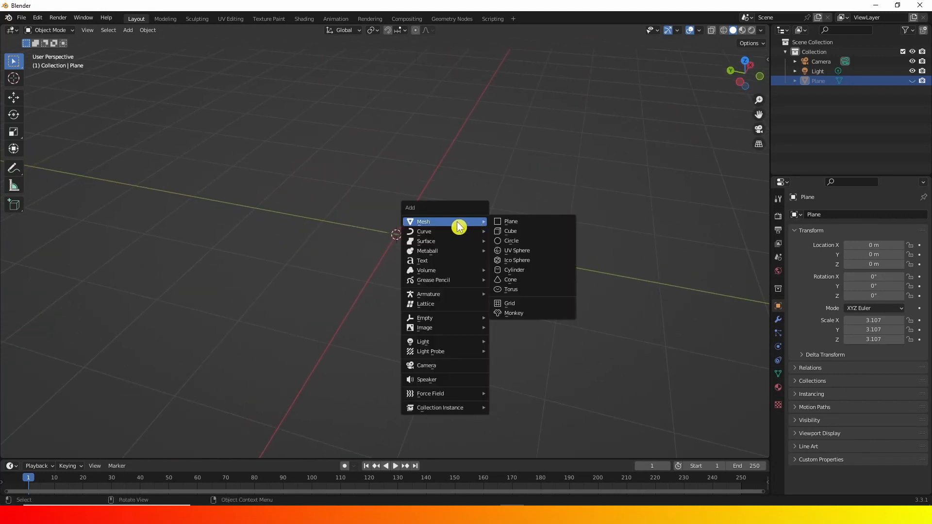
click(512, 233)
middle_drag(343, 246, 389, 270)
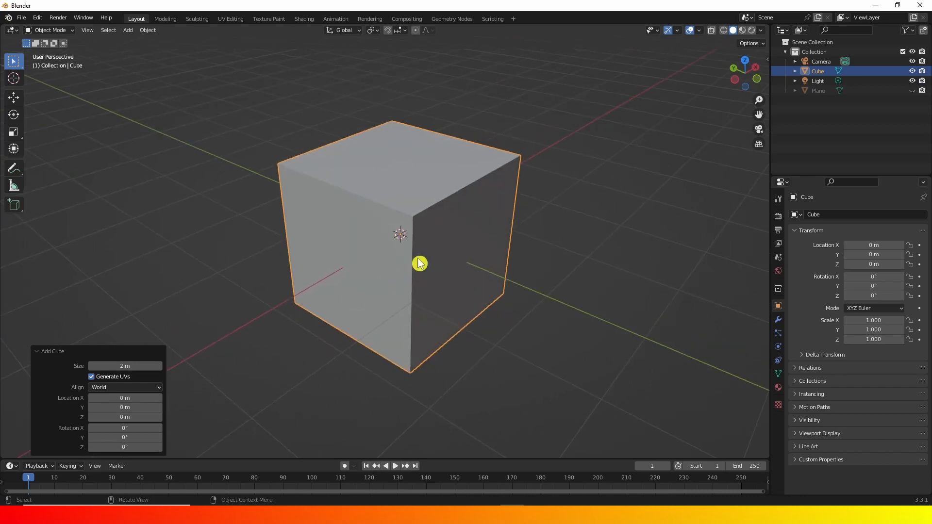
Turn on X-ray display and enter Edit Mode on the cube
click(712, 32)
middle_drag(478, 231, 451, 209)
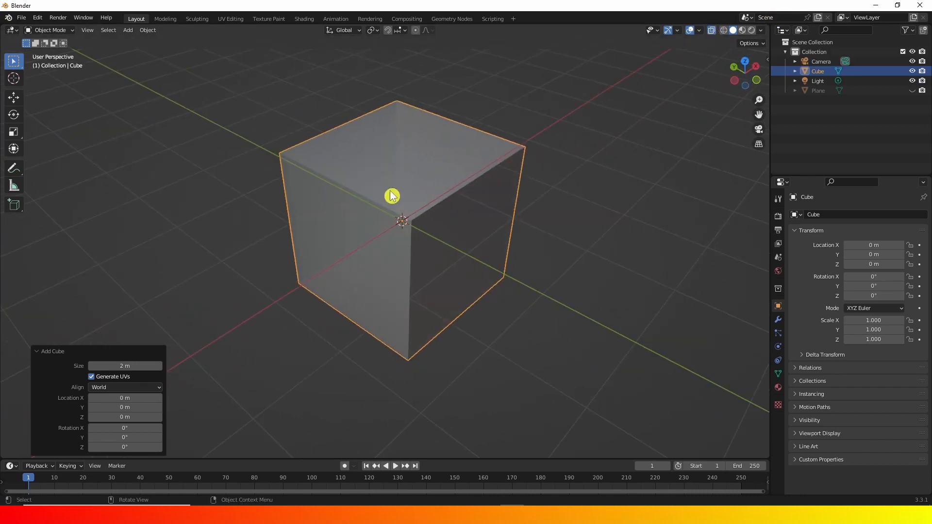
key(Tab)
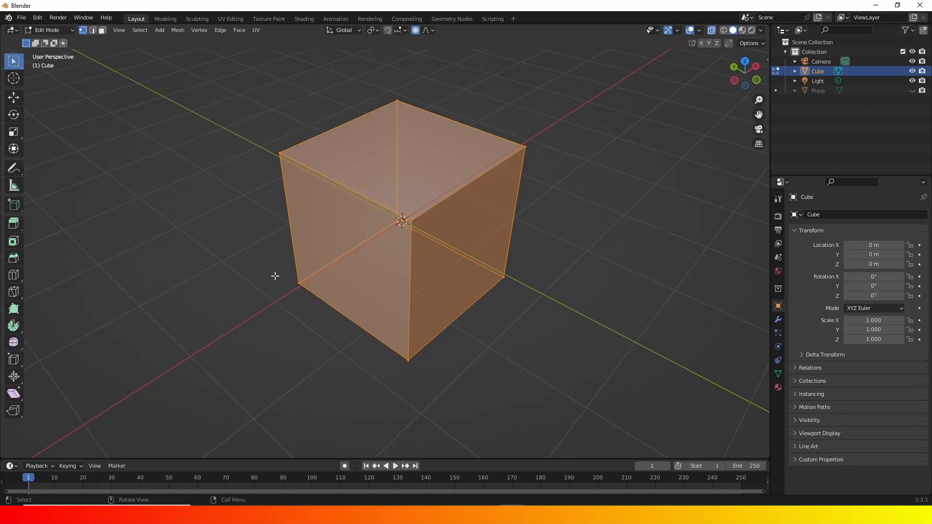
Select one lower corner vertex of the cube, invert the selection and delete all the other vertices
drag(275, 276, 302, 302)
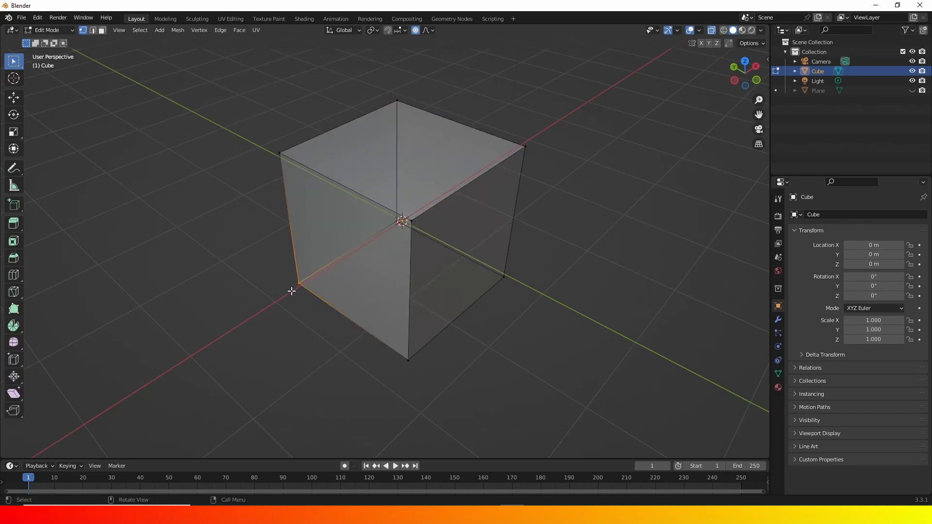
key(ctrl)
ctrl+click(414, 175)
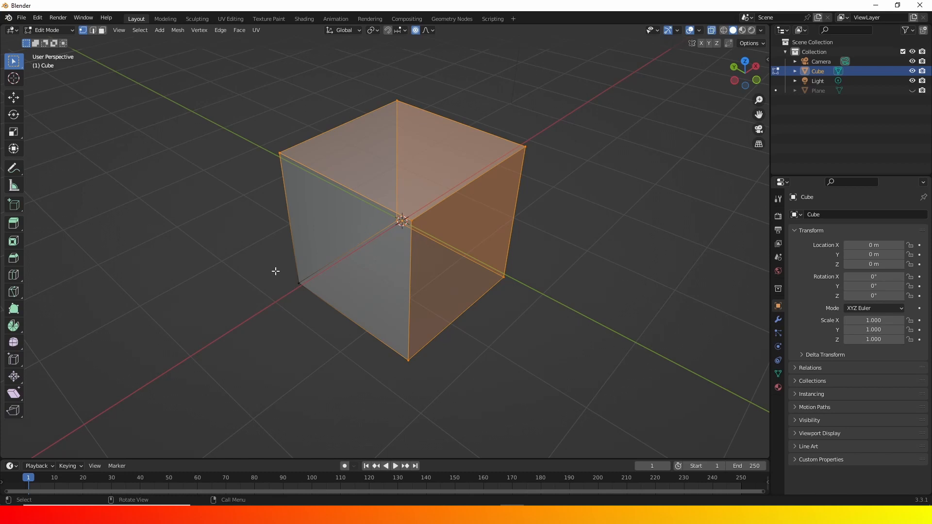
click(313, 294)
click(141, 31)
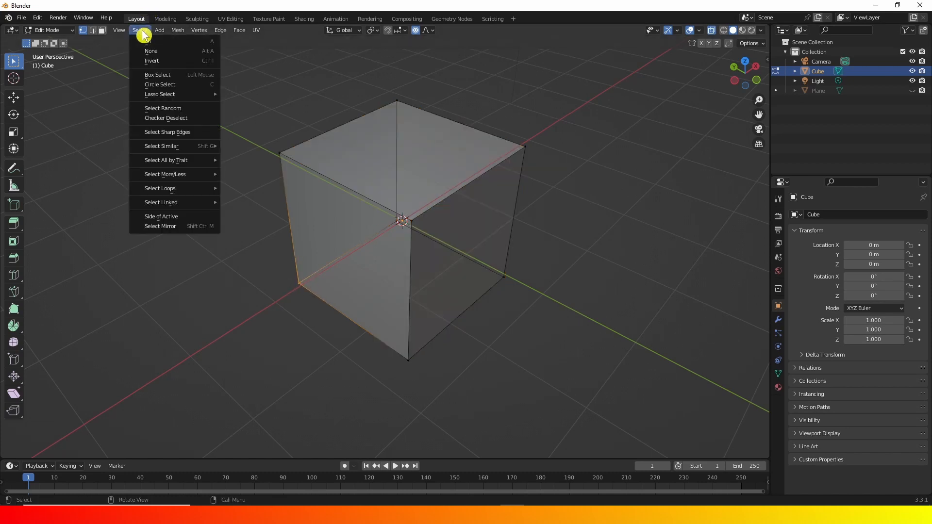
click(180, 63)
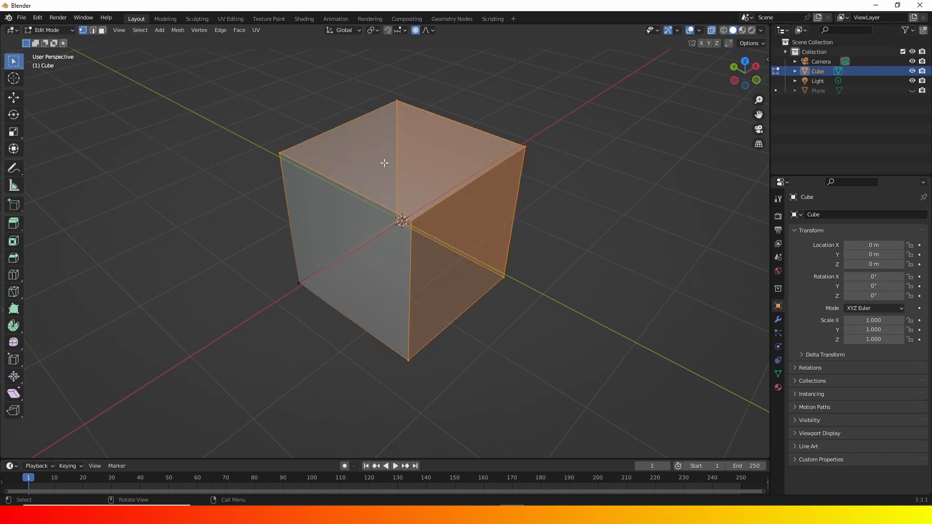
key(x)
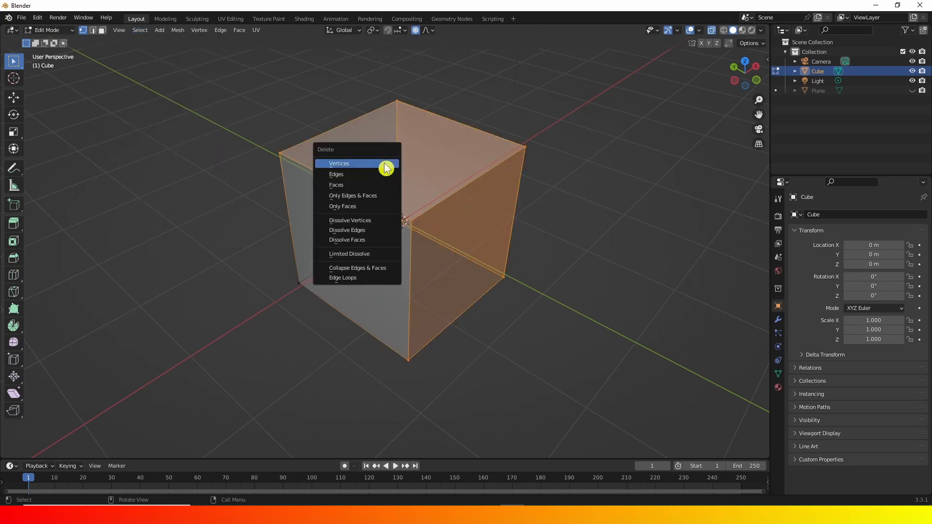
click(359, 165)
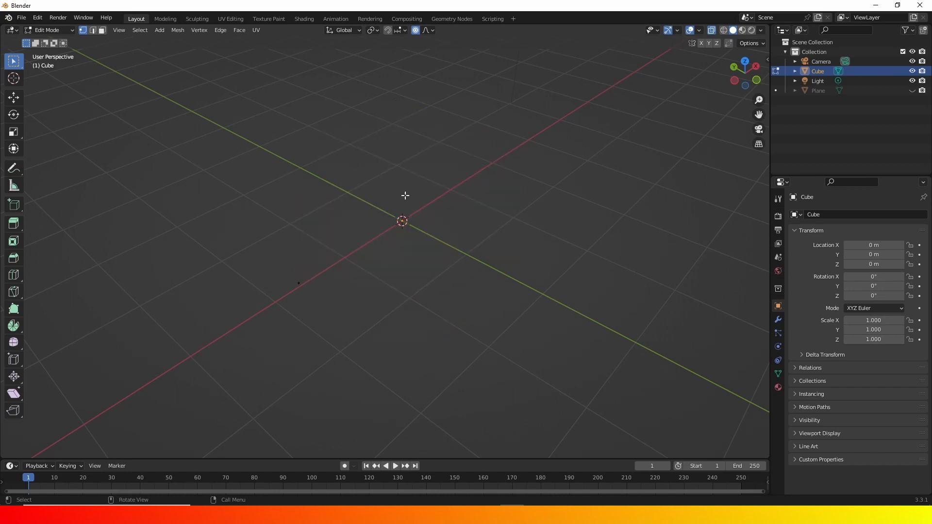
Select the remaining vertex and snap it to the 3D cursor at the world origin, using the Keep Offset variant
middle_drag(319, 298, 296, 292)
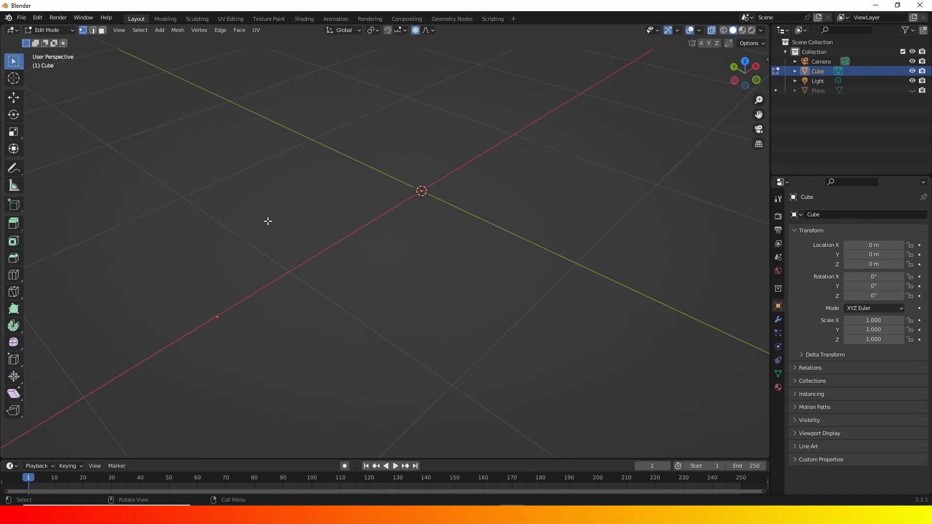
key(shift+s)
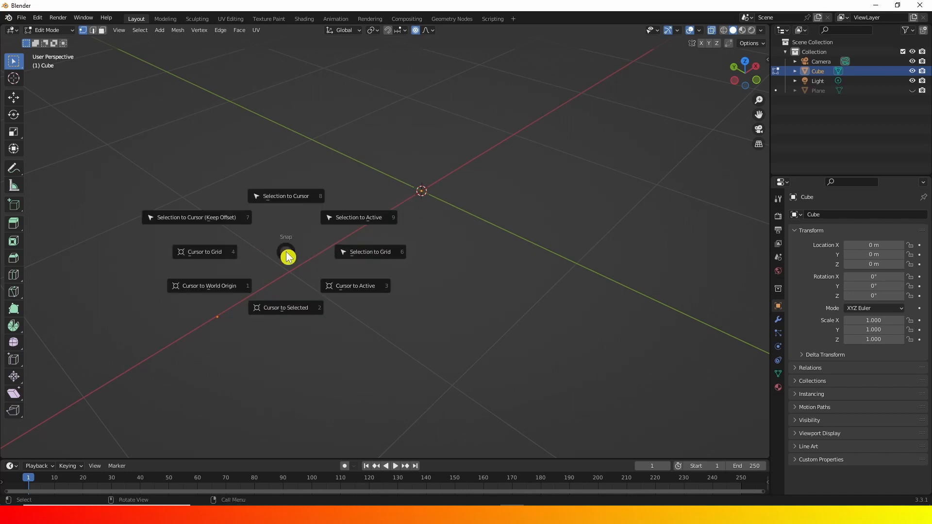
click(204, 219)
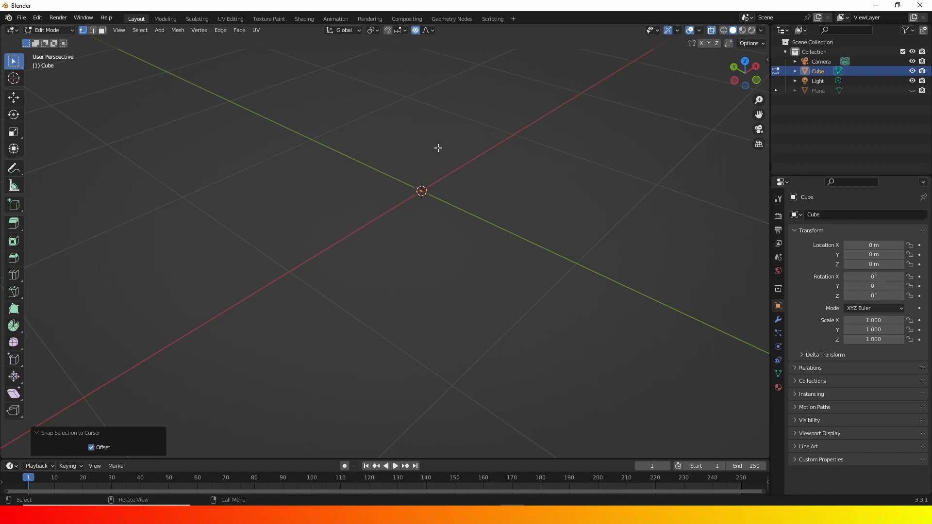
Switch to the front orthographic view, centre on the origin vertex and add a Skin modifier to the cube object
key(KP_1)
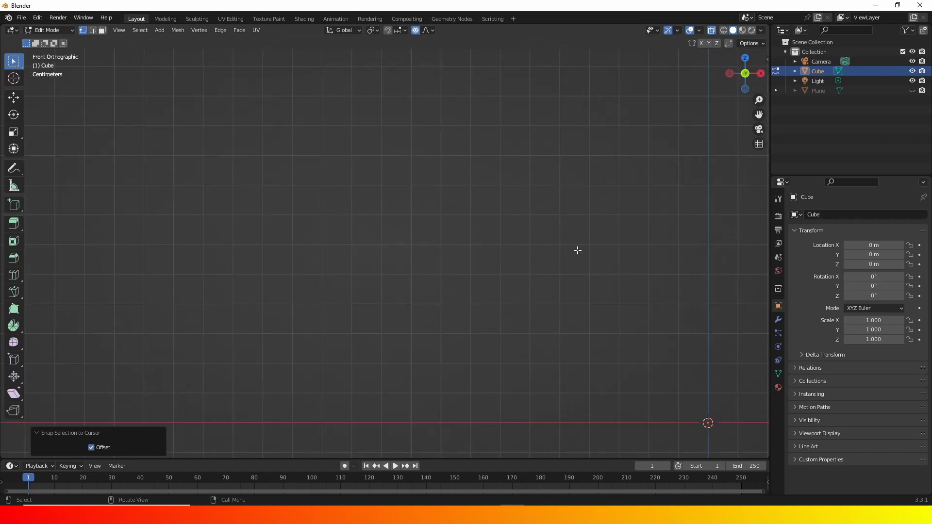
shift+middle_drag(578, 250, 223, 148)
scroll(325, 225, up, 4)
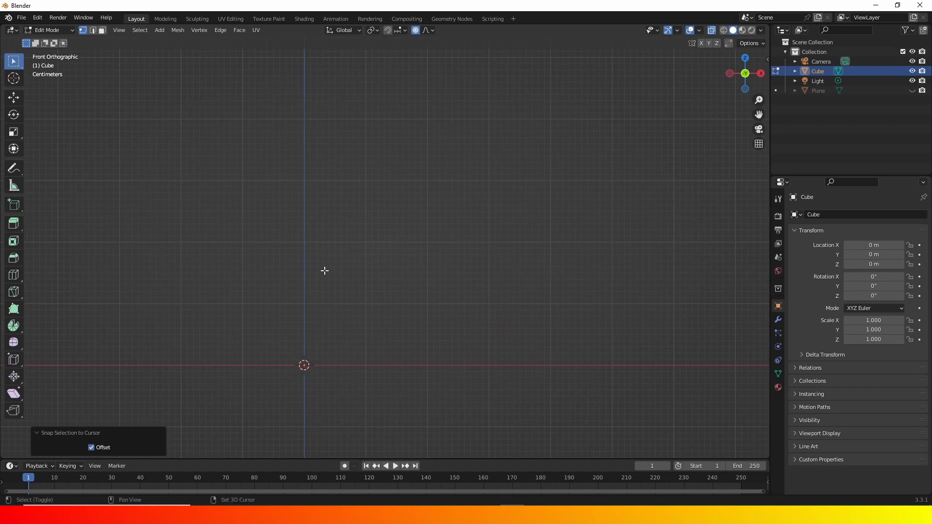
shift+middle_drag(325, 270, 427, 197)
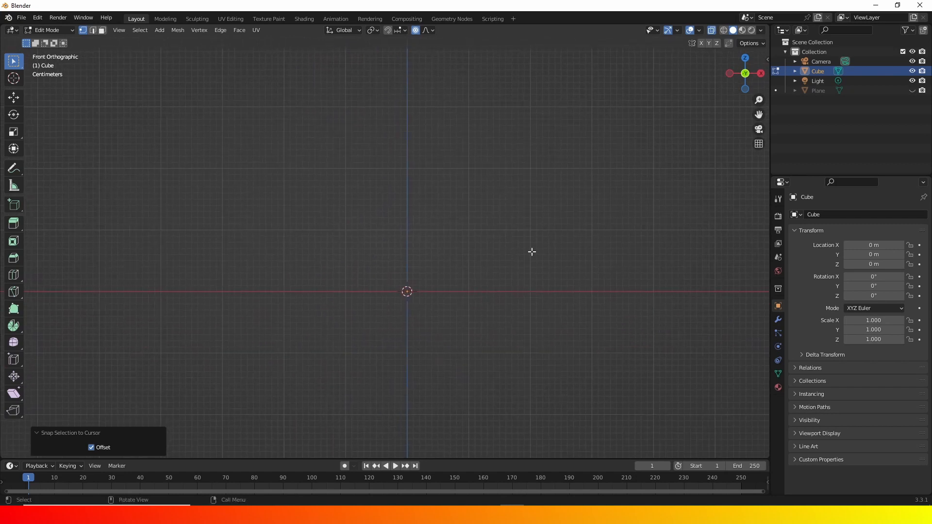
click(777, 321)
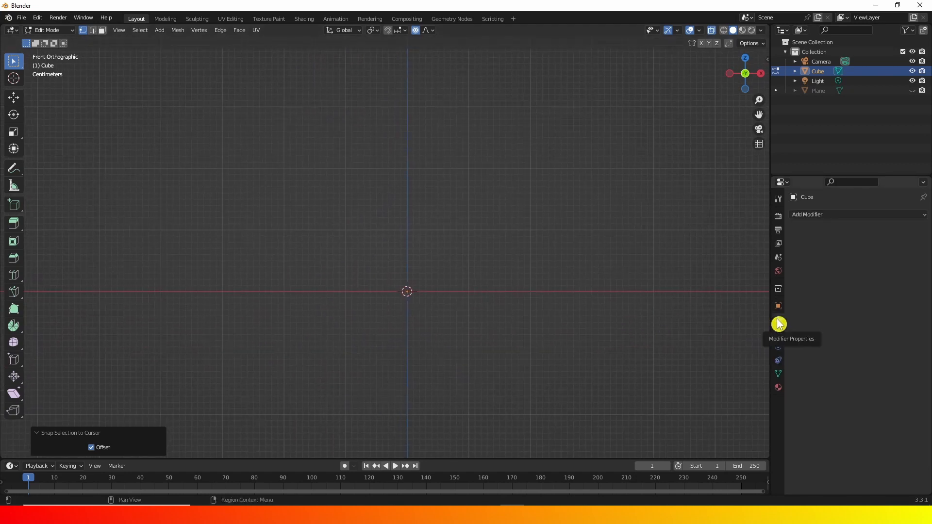
click(803, 216)
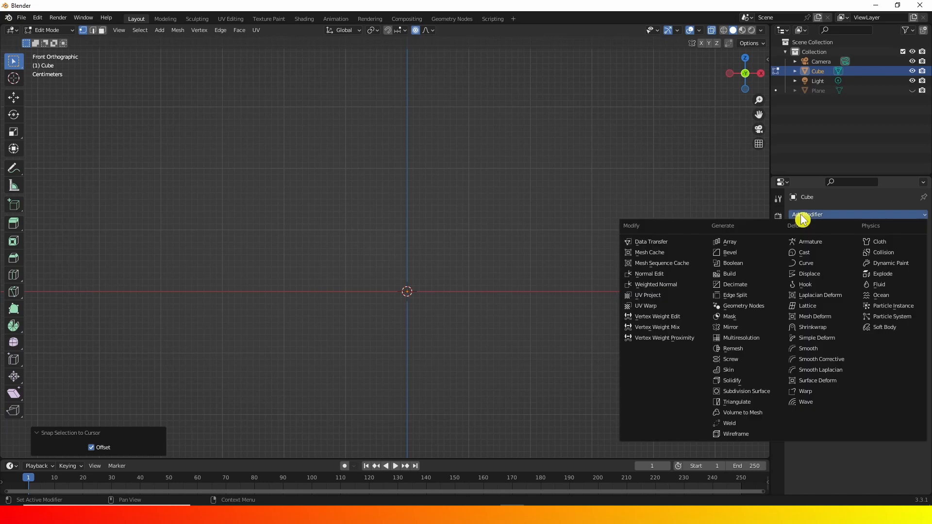
click(746, 373)
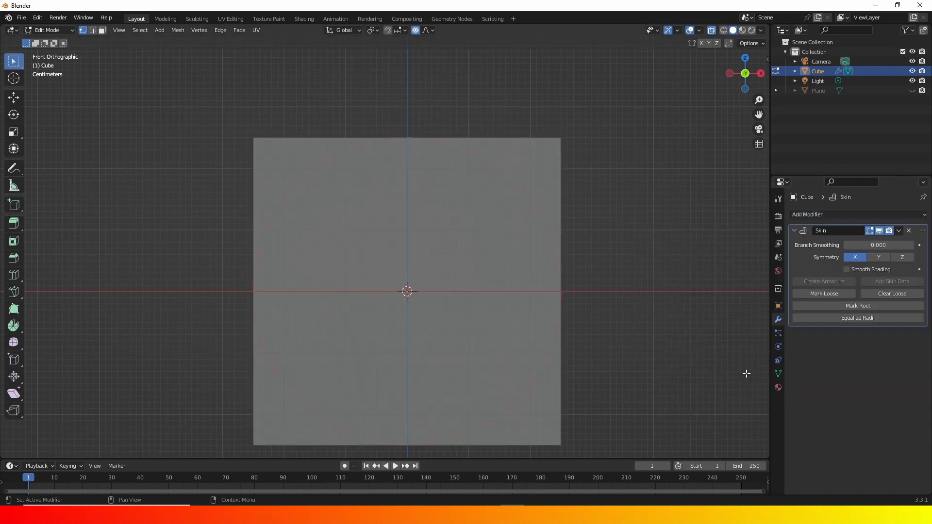
Add a Subdivision Surface modifier below the Skin modifier and set its viewport level to 2
click(890, 216)
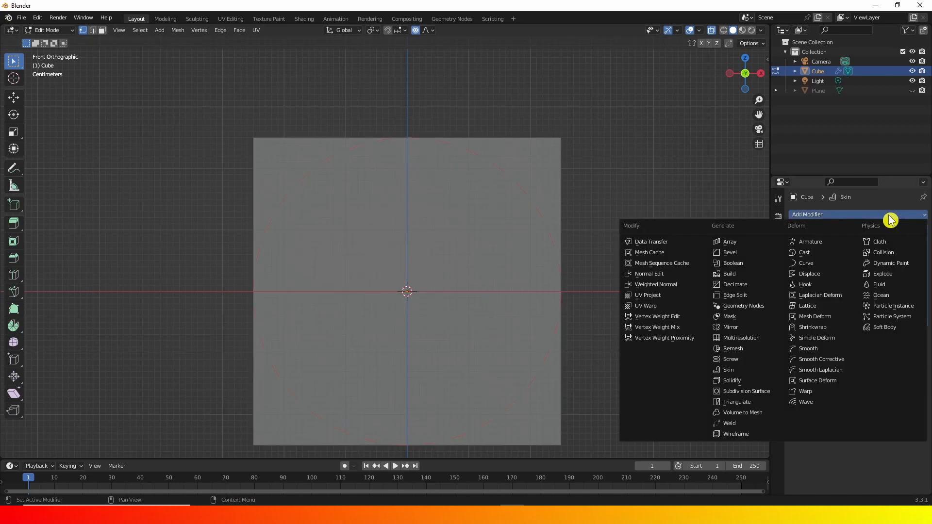
click(760, 394)
scroll(476, 309, down, 5)
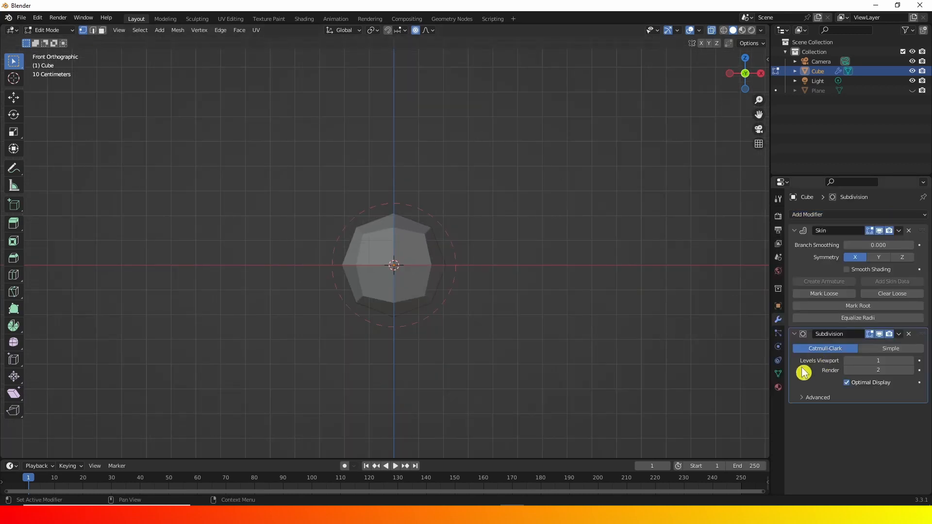
click(911, 361)
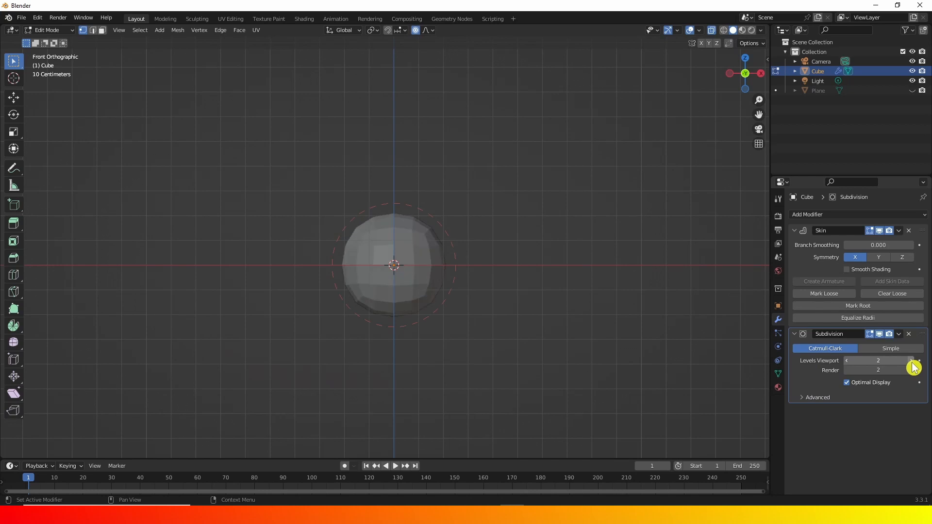
scroll(341, 271, down, 4)
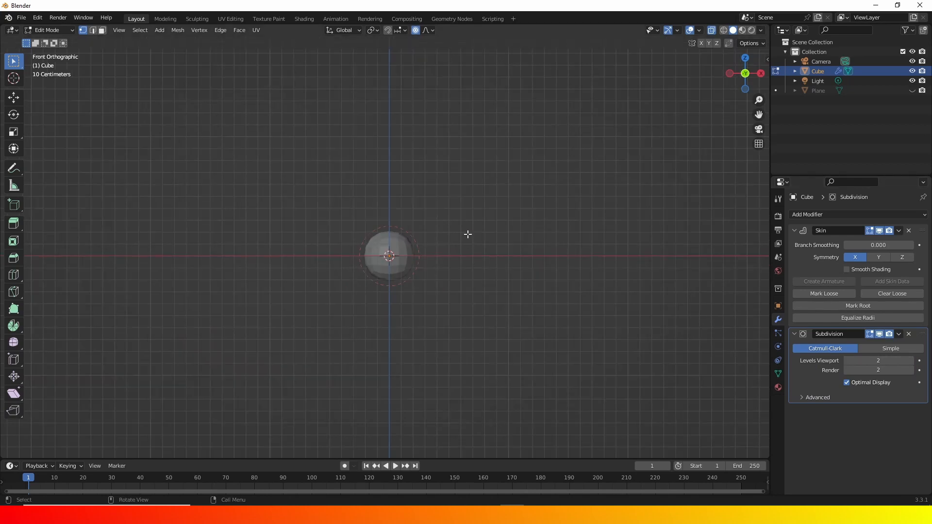
Disable proportional editing and extrude the origin vertex about 2.57 m up along Z as the tree trunk
click(415, 30)
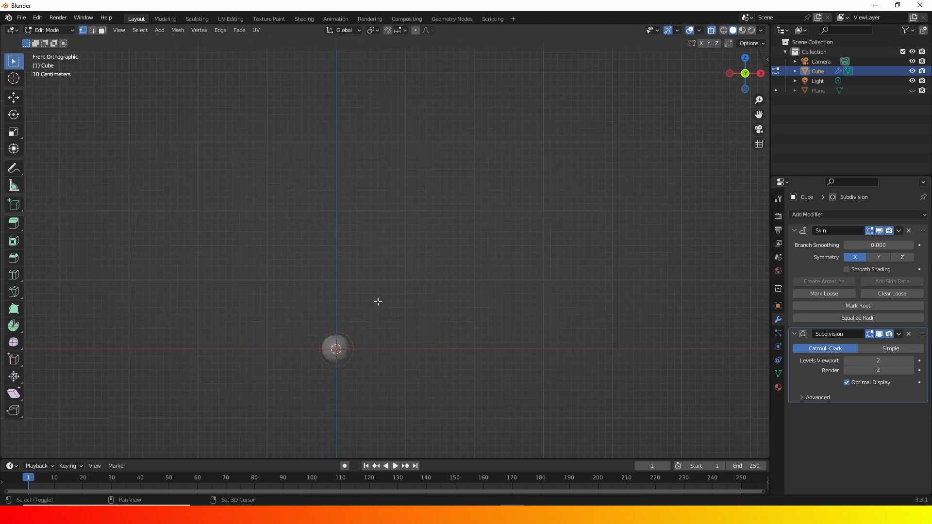
shift+middle_drag(376, 302, 385, 274)
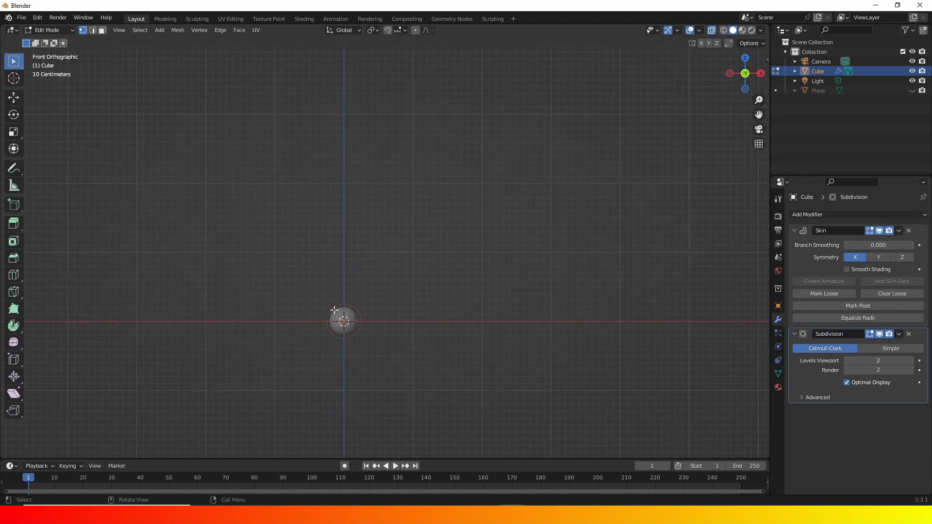
key(e)
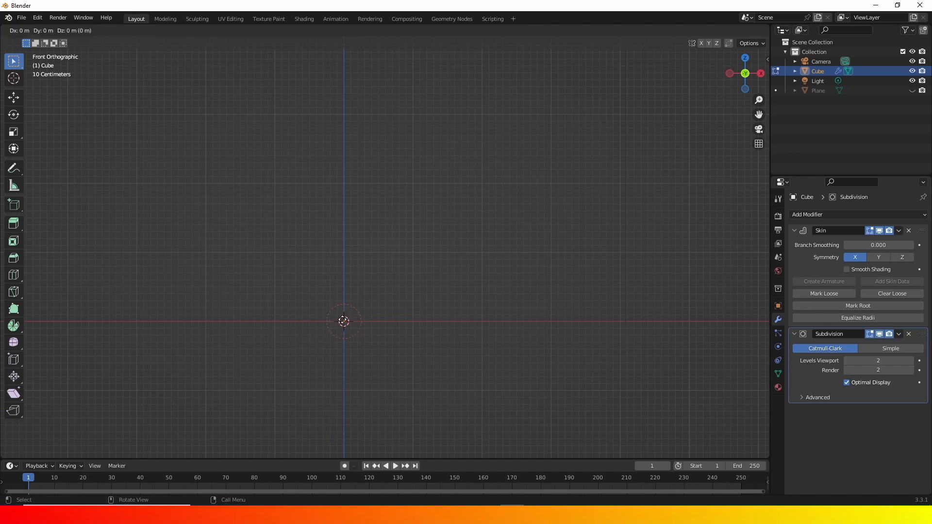
key(z)
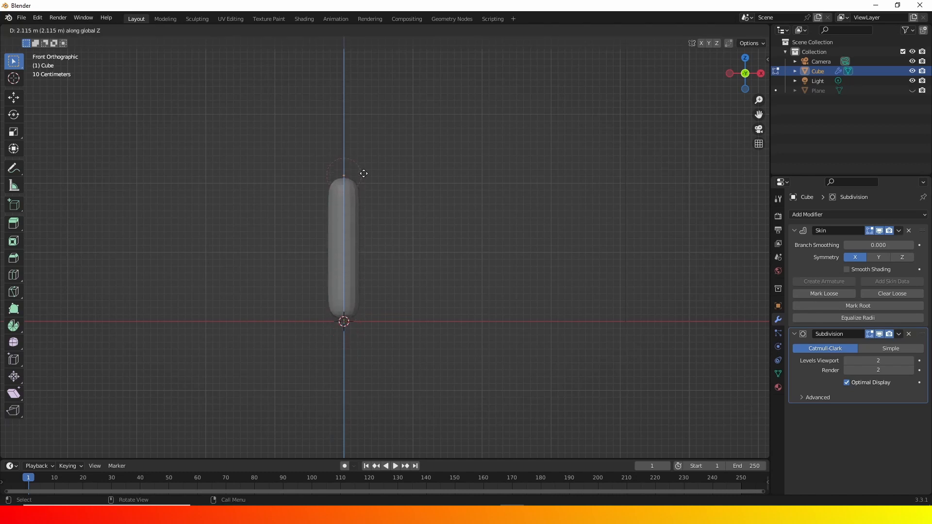
click(366, 161)
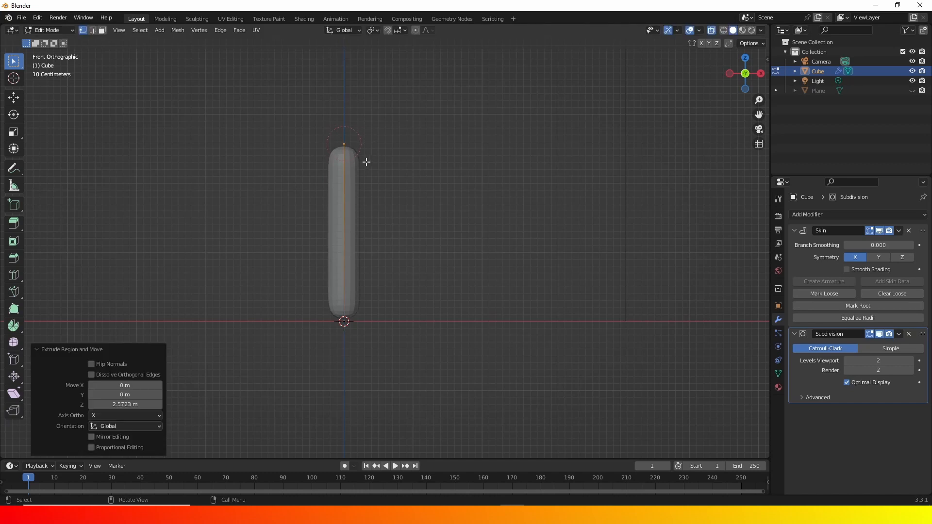
Extrude two upward-slanting branches from the trunk's top vertex, one towards positive X and one towards negative X
shift+middle_drag(358, 154, 351, 262)
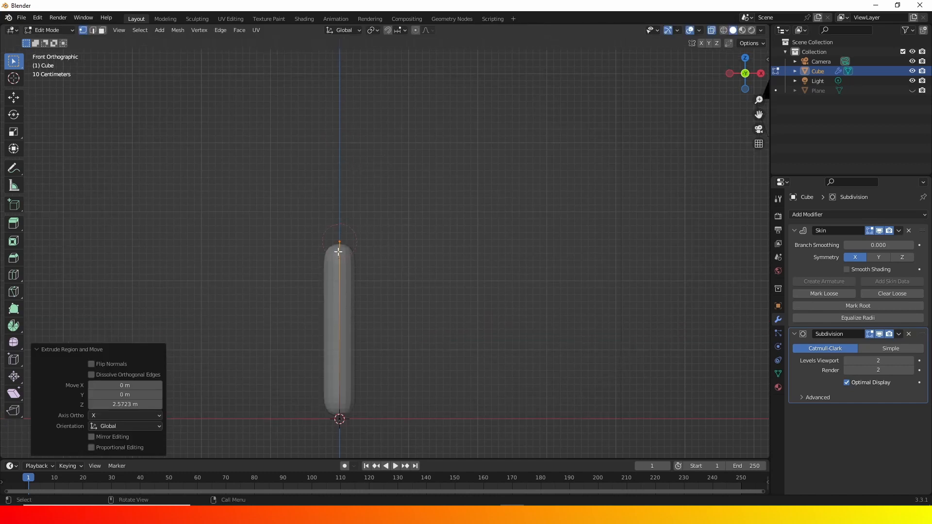
key(e)
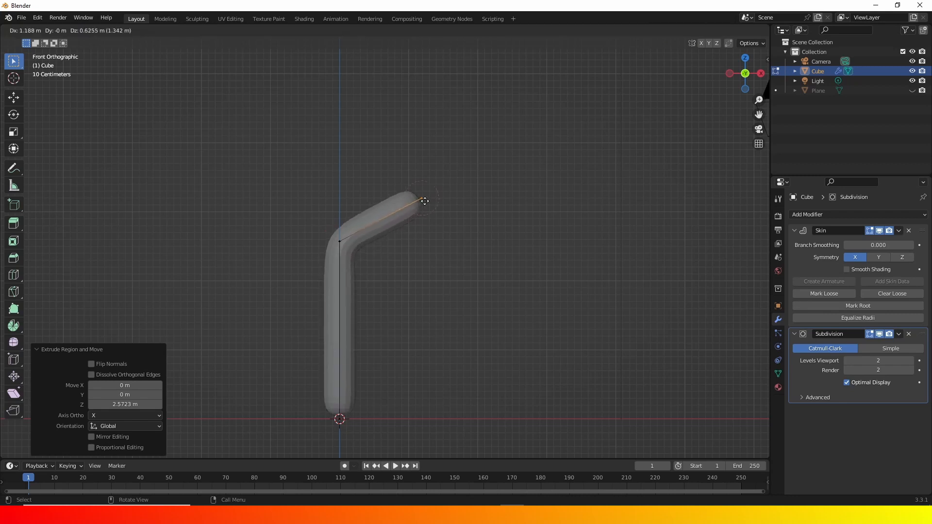
click(431, 198)
click(344, 250)
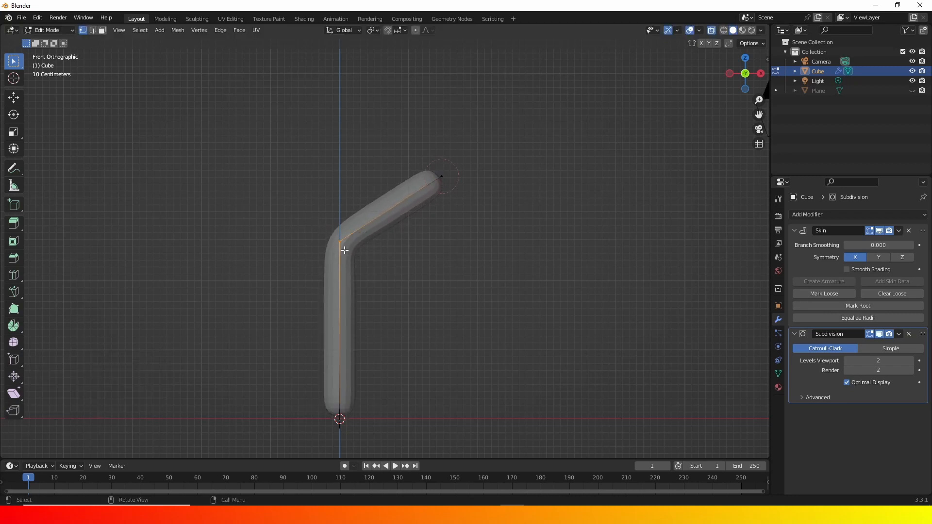
key(e)
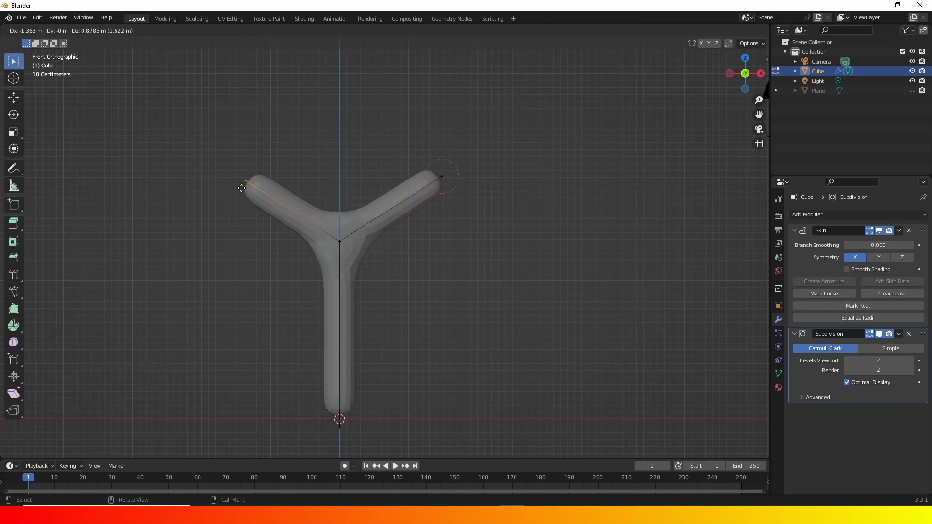
click(233, 181)
Extrude a third branch from the trunk's top vertex, about 1.69 m along Y and 0.97 m along Z
click(351, 257)
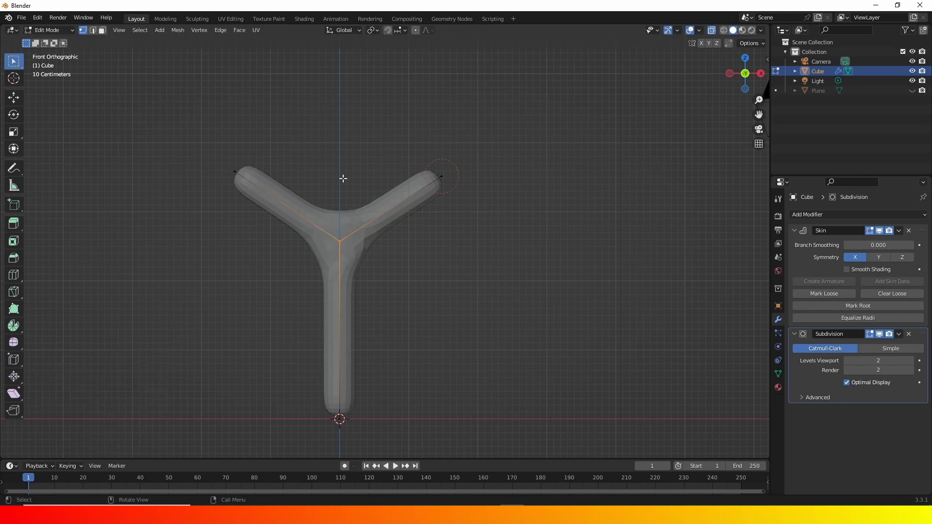
middle_drag(343, 179, 343, 220)
key(e)
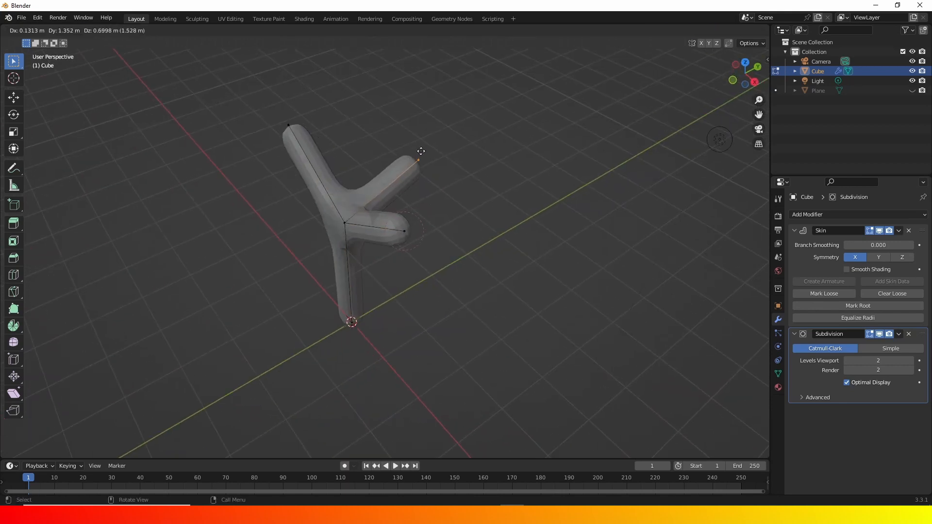
click(432, 130)
Extrude a twig about 1.1 m long, mostly upward, from the end vertex of the positive-X branch
middle_drag(451, 195, 508, 176)
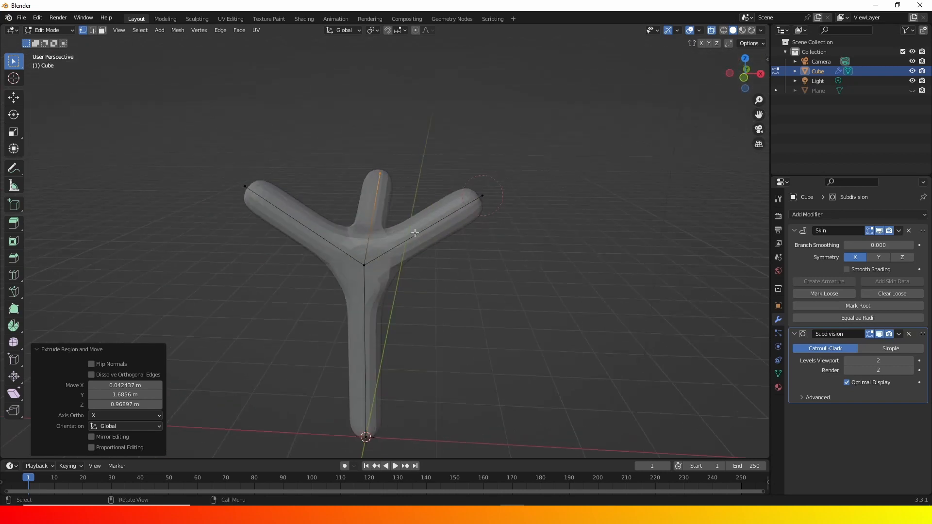
drag(526, 157, 470, 224)
middle_drag(495, 254, 513, 260)
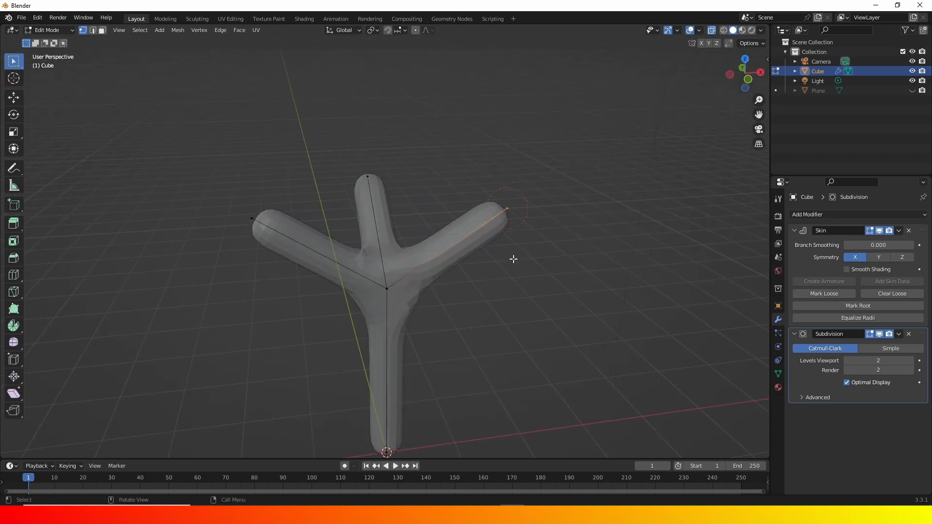
key(e)
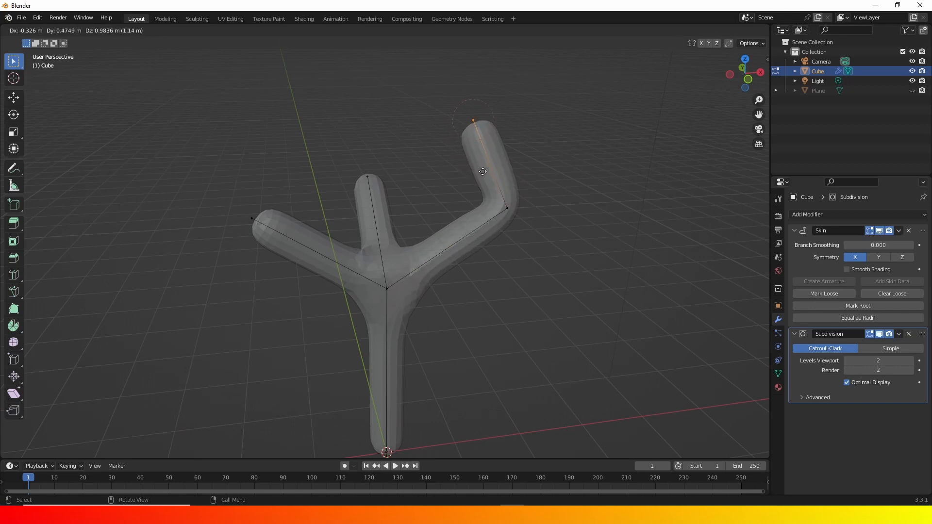
click(487, 166)
Extrude a second twig about 1.35 m along X from the end vertex of the positive-X branch
click(507, 210)
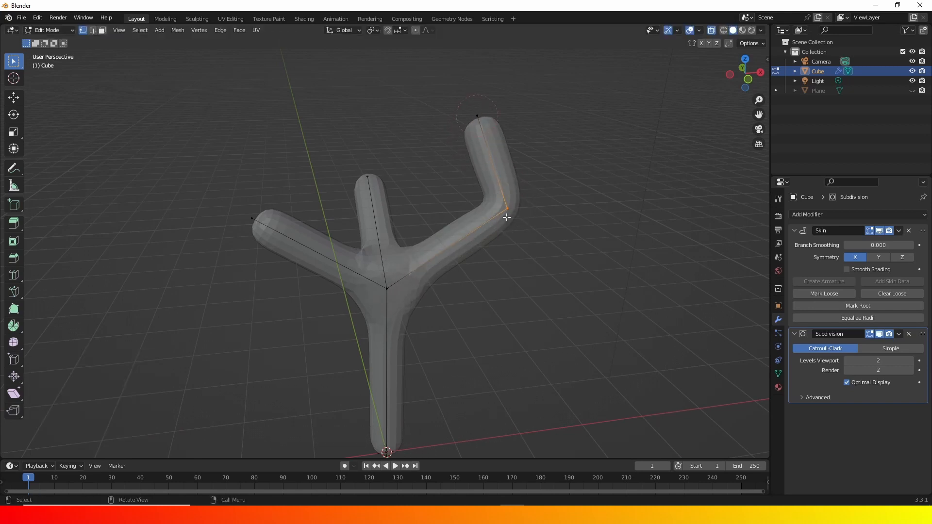
key(e)
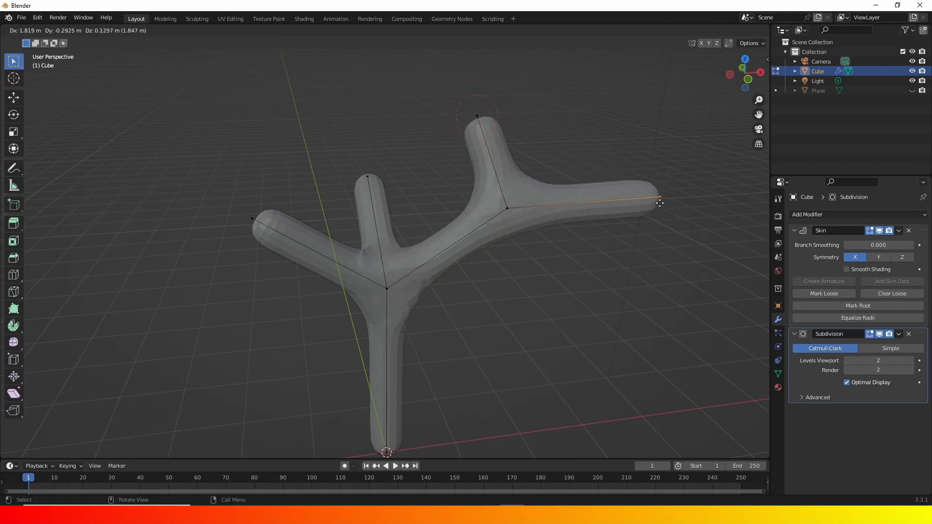
click(613, 207)
Move the second twig's end vertex toward negative Y and about 1.45 m back along X using the Move tool
middle_drag(556, 305, 599, 312)
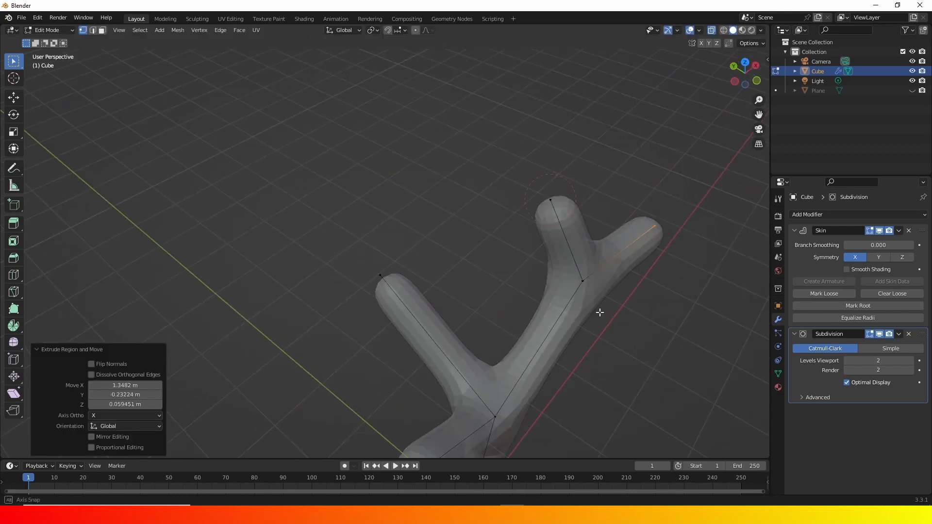
click(13, 98)
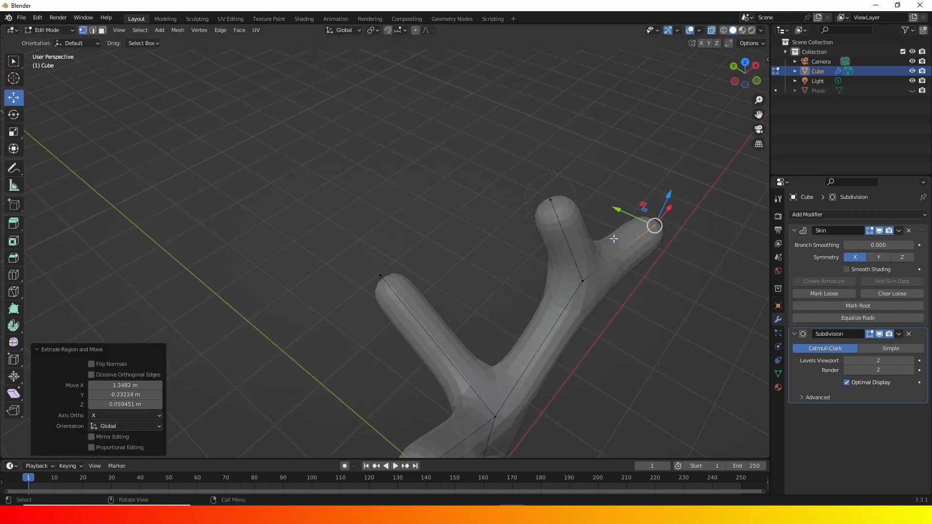
drag(622, 214, 702, 250)
middle_drag(702, 250, 553, 350)
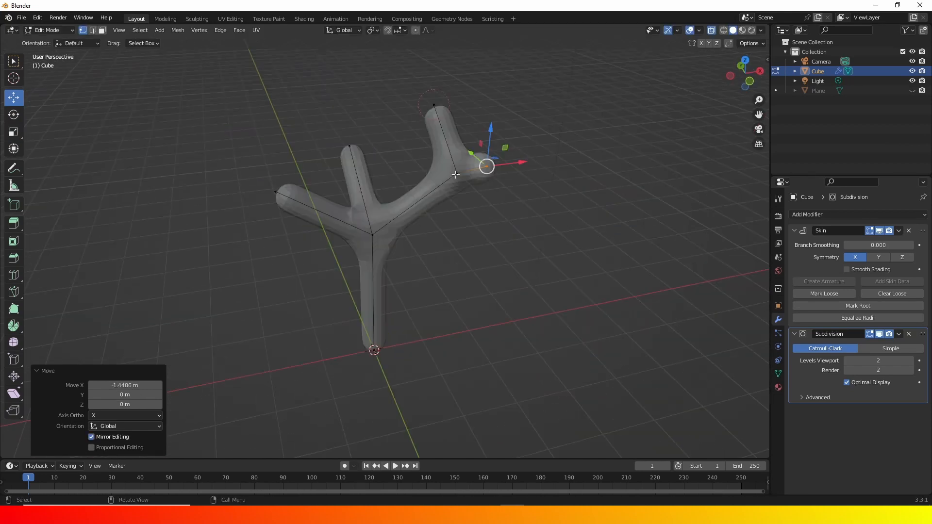
Extrude two twigs from the end vertex of the negative-X branch, one about 1.1 m upward and one toward negative X and negative Y
click(275, 191)
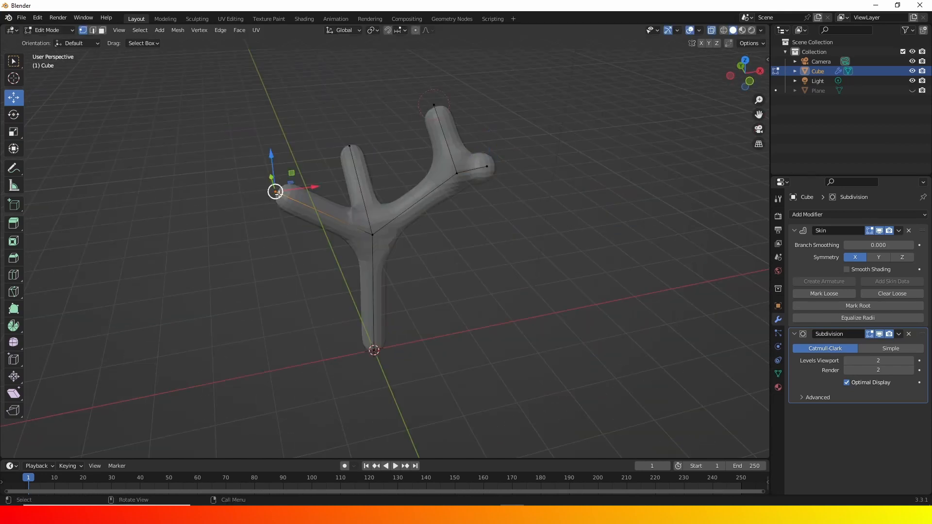
key(e)
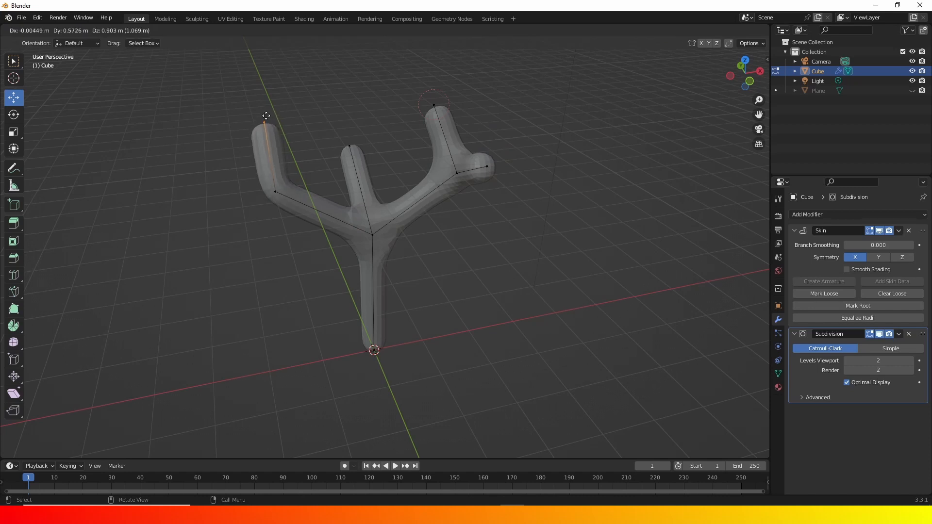
click(266, 121)
drag(288, 178, 261, 217)
middle_drag(240, 227, 264, 231)
key(g)
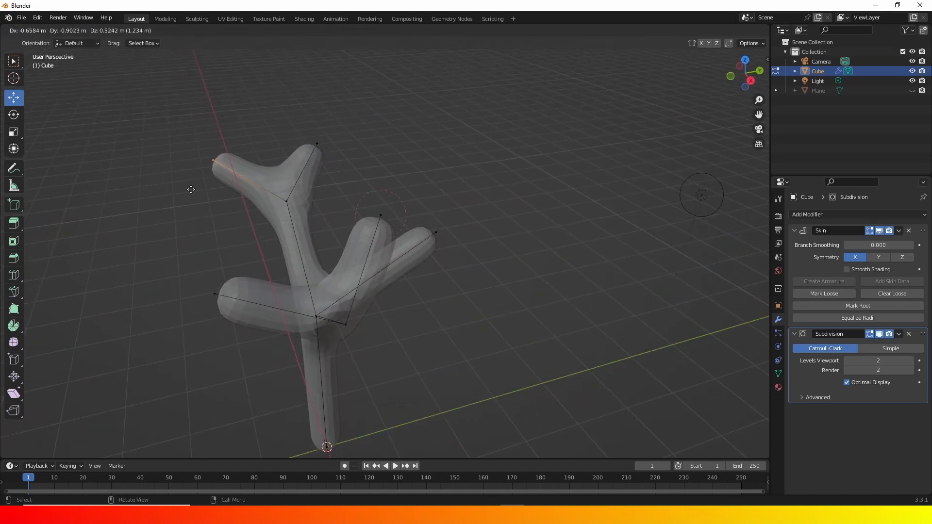
click(189, 188)
Spread the negative-X branch's twig tips, moving the upright one about 0.62 m in Y and 0.3 m in Z, the other about -0.28 m in Y
click(311, 150)
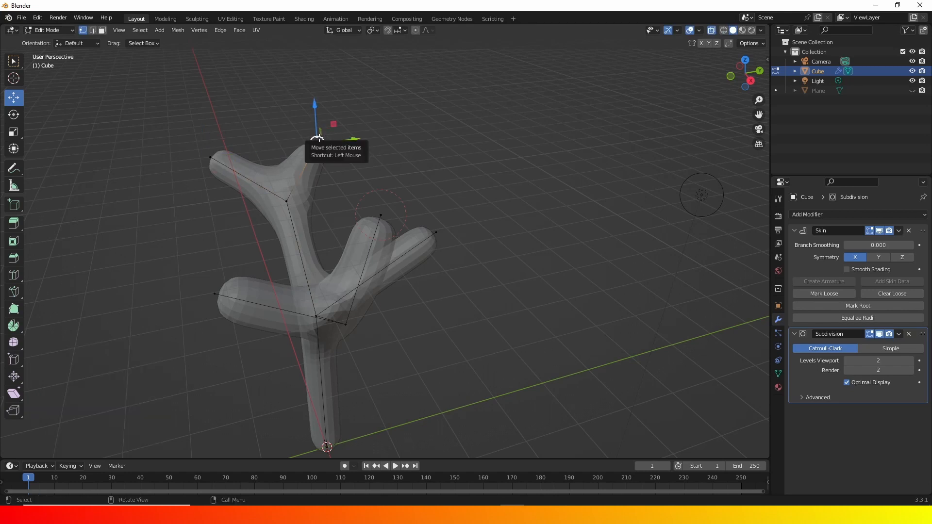
drag(316, 144, 370, 132)
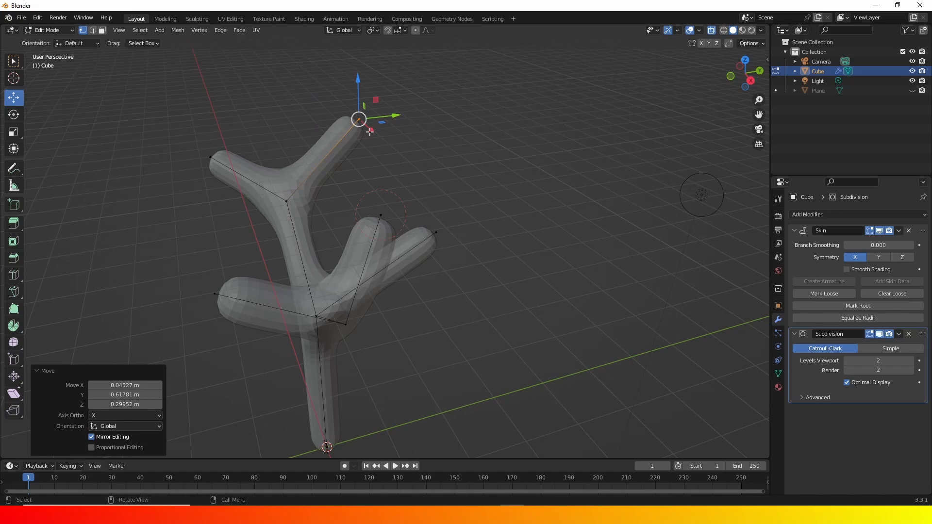
click(226, 178)
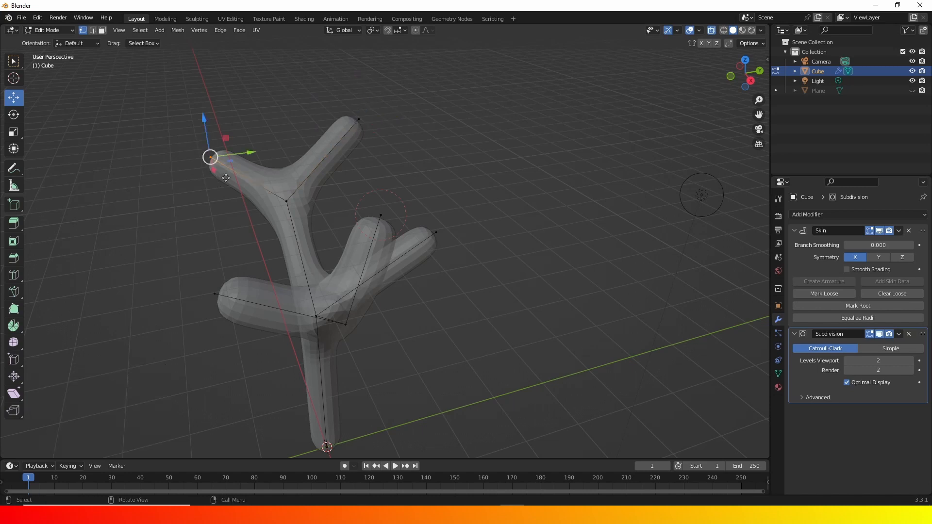
key(g)
click(199, 166)
Extrude the middle branch's end vertex about -0.71 m in X, 0.35 m in Y and 1.03 m in Z
middle_drag(319, 230, 403, 215)
scroll(403, 215, down, 3)
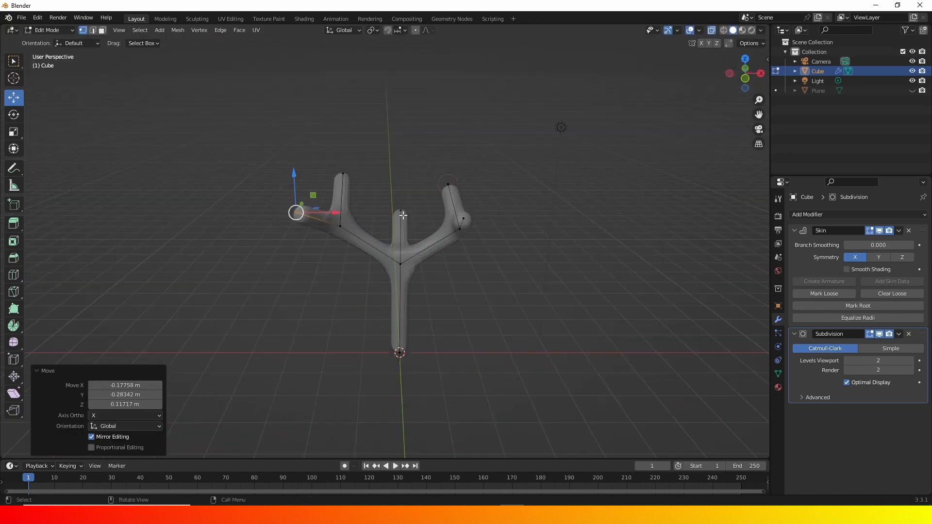
click(403, 215)
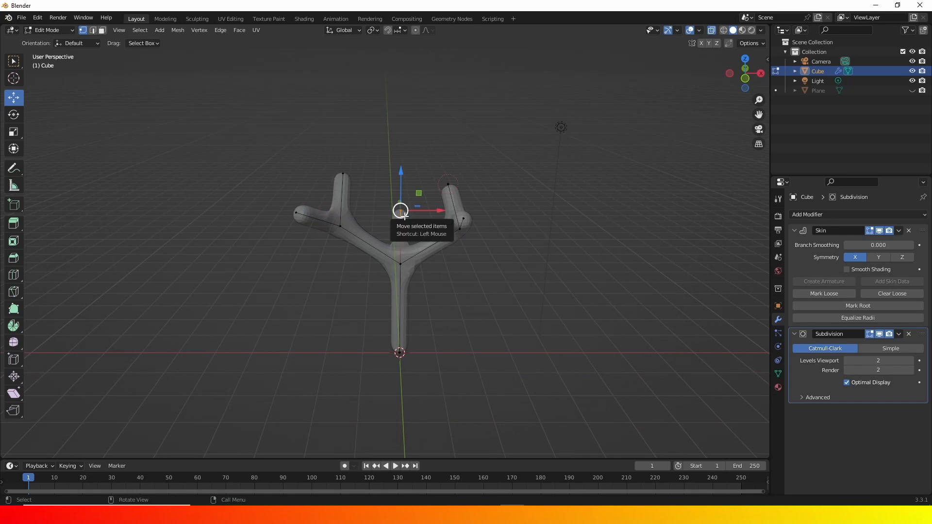
key(e)
click(407, 200)
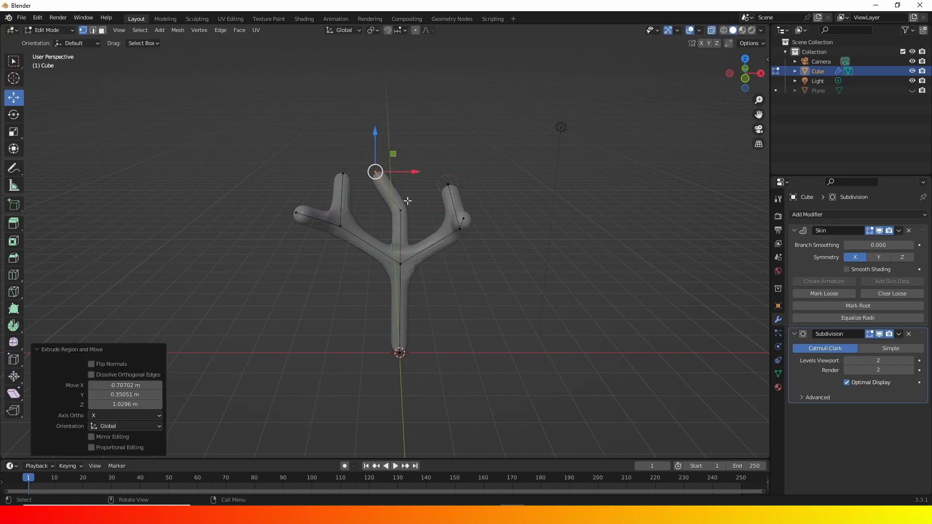
In front view, move the end vertex of the positive-X branch's lower twig about 0.8 m along X
key(KP_1)
scroll(455, 255, up, 4)
scroll(493, 257, down, 3)
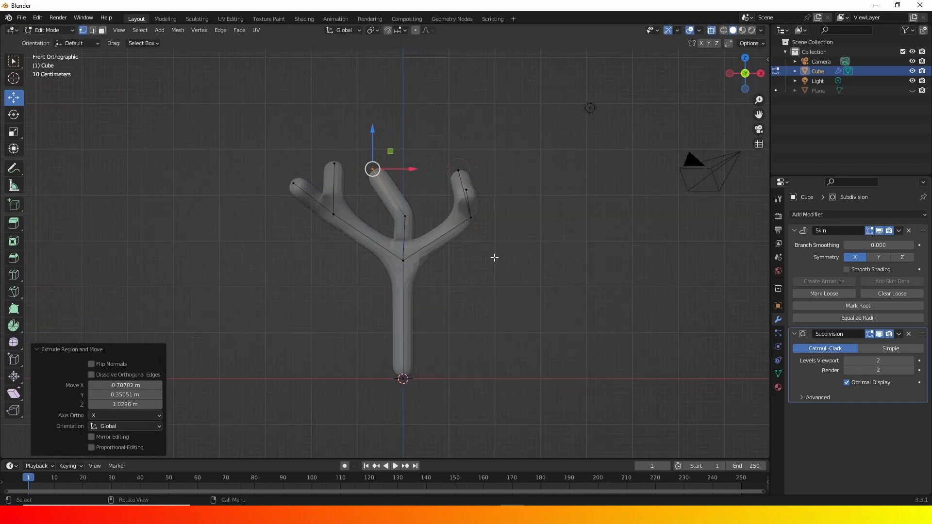
click(466, 189)
key(e)
key(x)
click(531, 189)
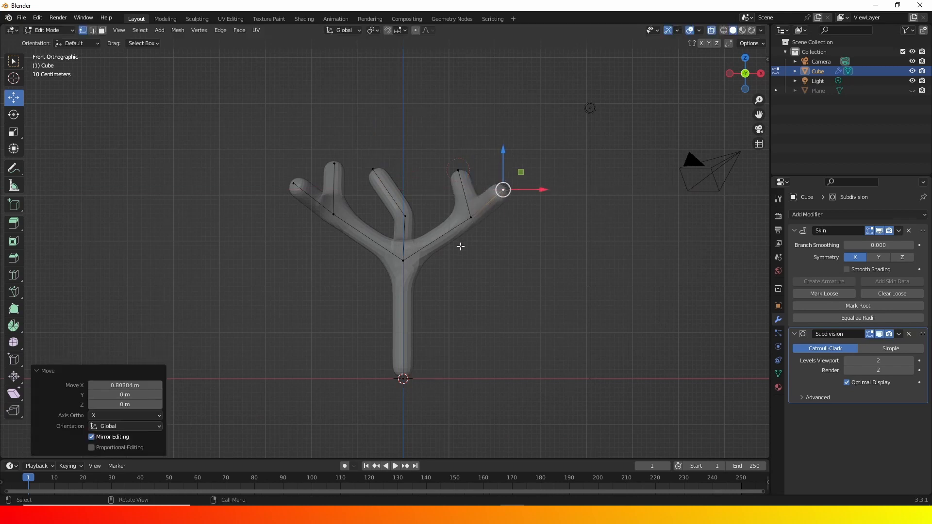
Extrude the trunk's base vertex about 0.87 m downward and 0.21 m toward negative X
shift+middle_drag(442, 261, 419, 147)
scroll(419, 147, up, 2)
drag(444, 236, 308, 313)
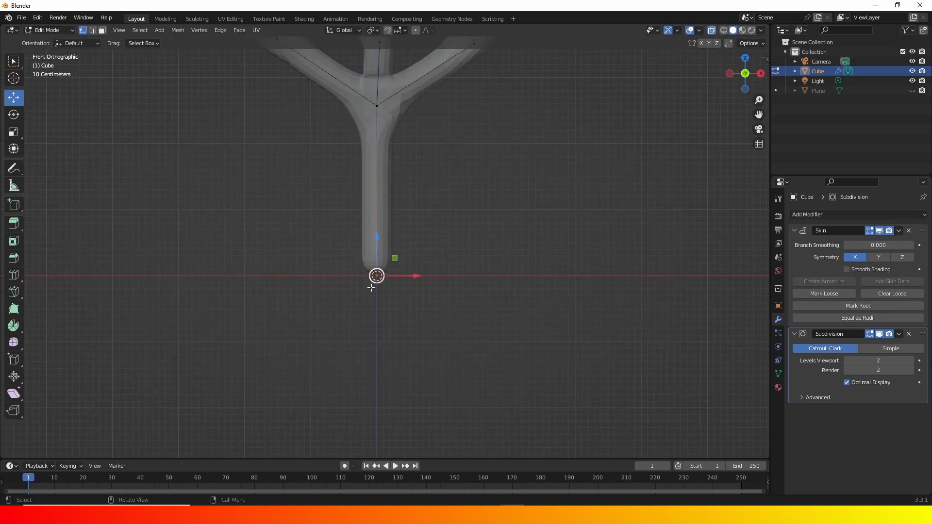
key(e)
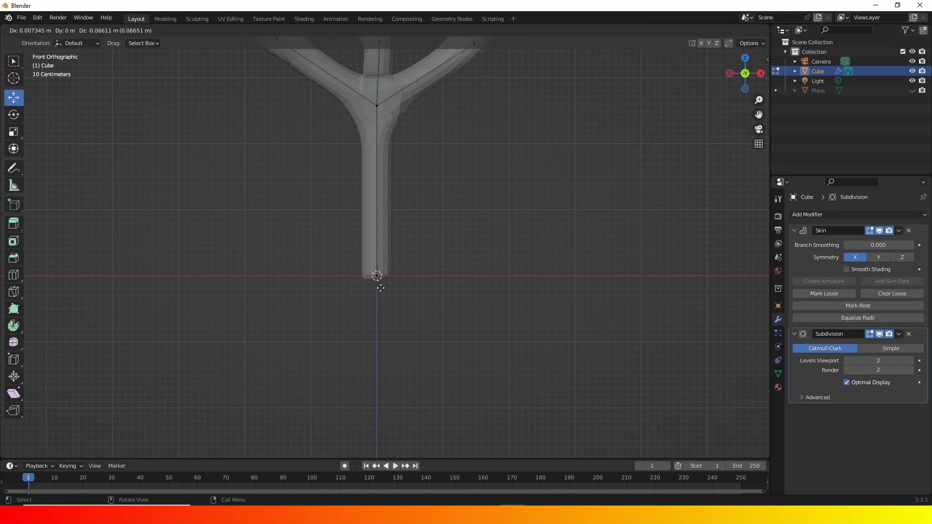
click(367, 333)
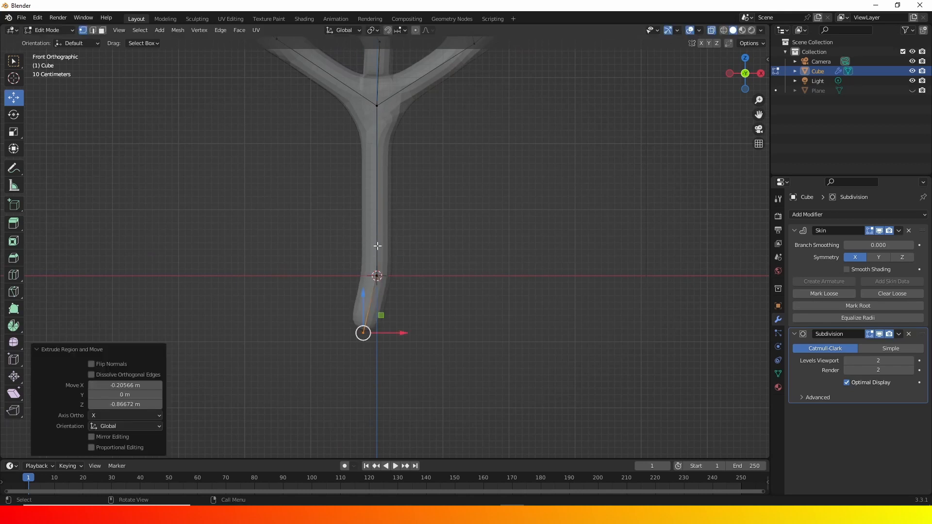
Loop-cut a vertex into the trunk slightly above the origin and move it about 0.15 m along X
key(ctrl+r)
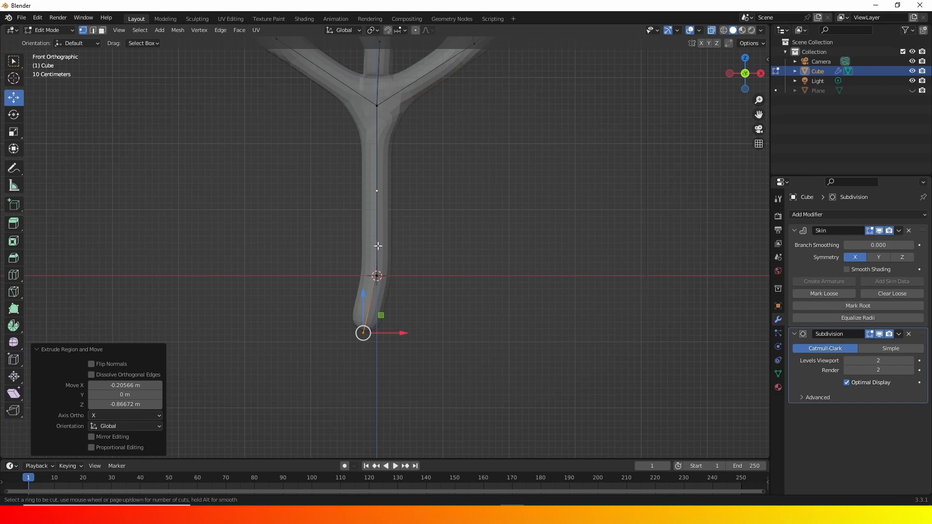
click(379, 216)
drag(379, 163, 424, 235)
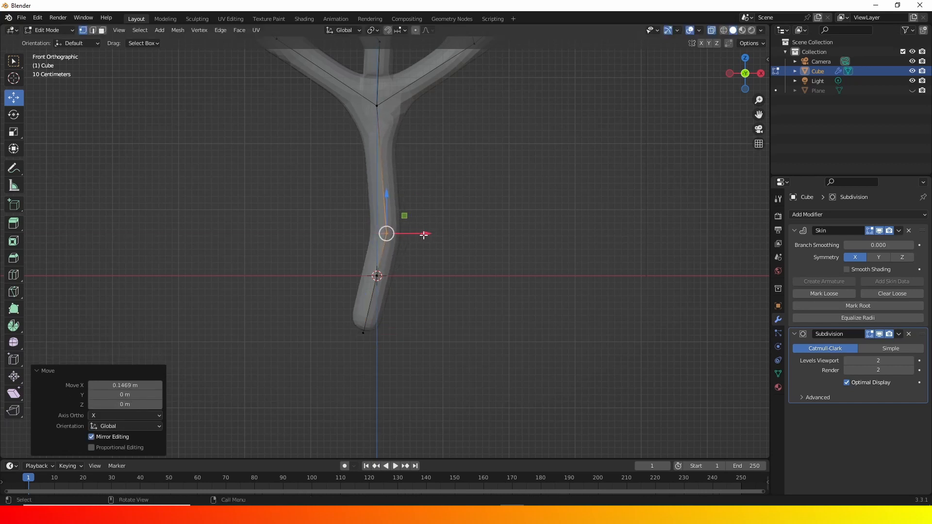
Select the five twig end vertices and scale their skin radius to about 0.52
scroll(424, 235, down, 5)
scroll(385, 281, up, 5)
middle_drag(304, 149, 291, 183)
click(150, 145)
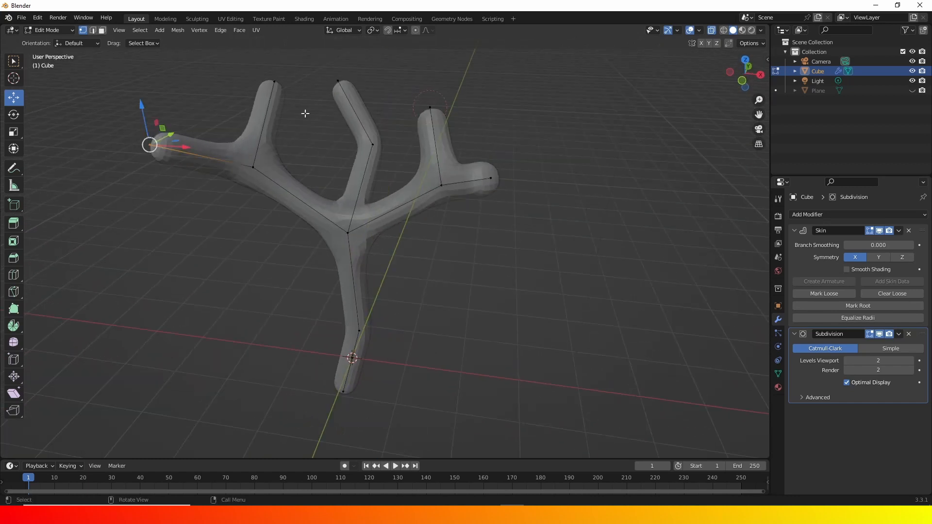
shift+click(275, 80)
shift+click(337, 79)
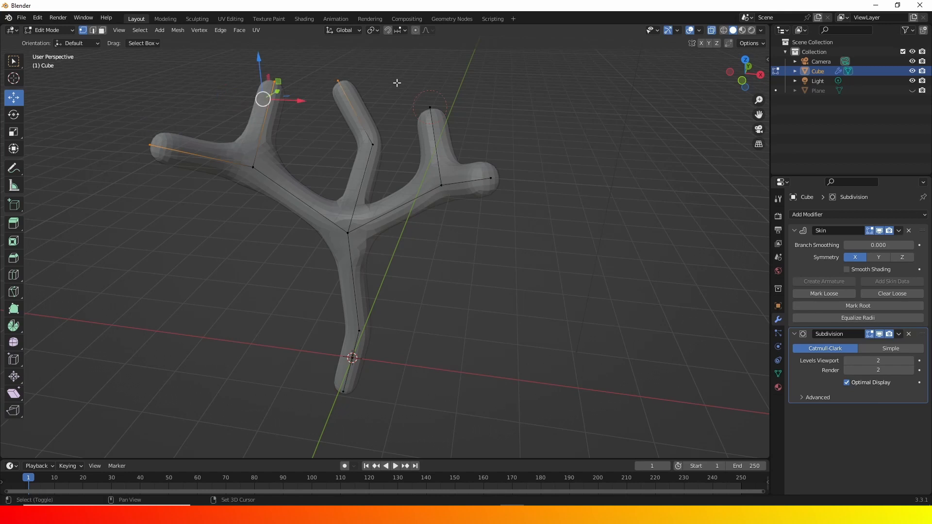
shift+click(437, 100)
shift+click(489, 180)
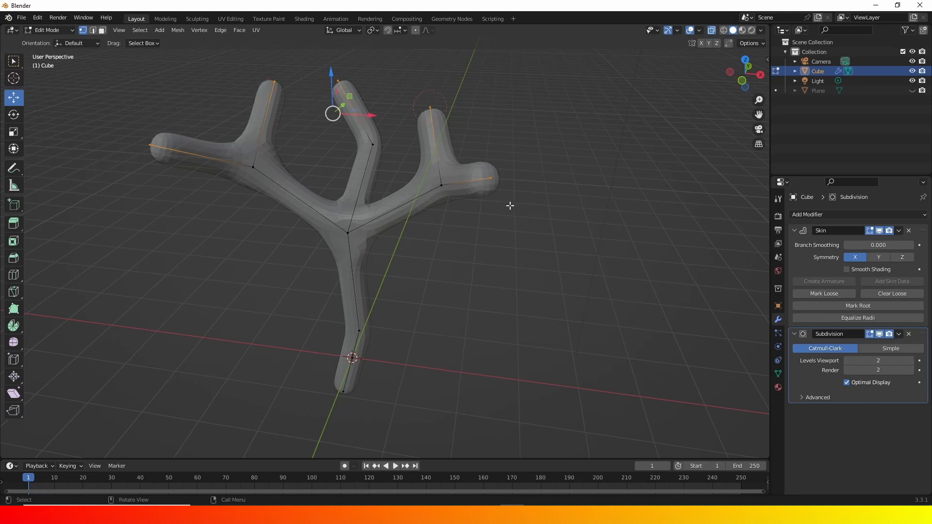
key(ctrl+a)
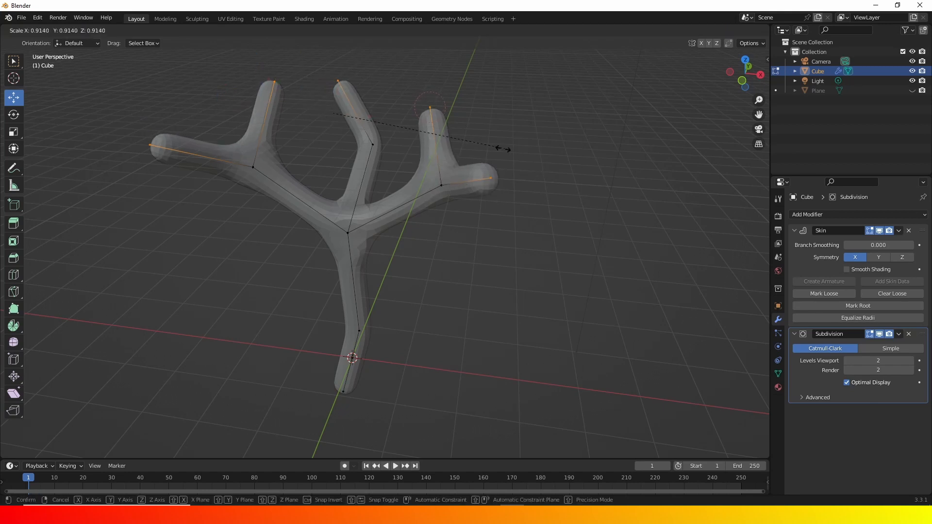
click(434, 130)
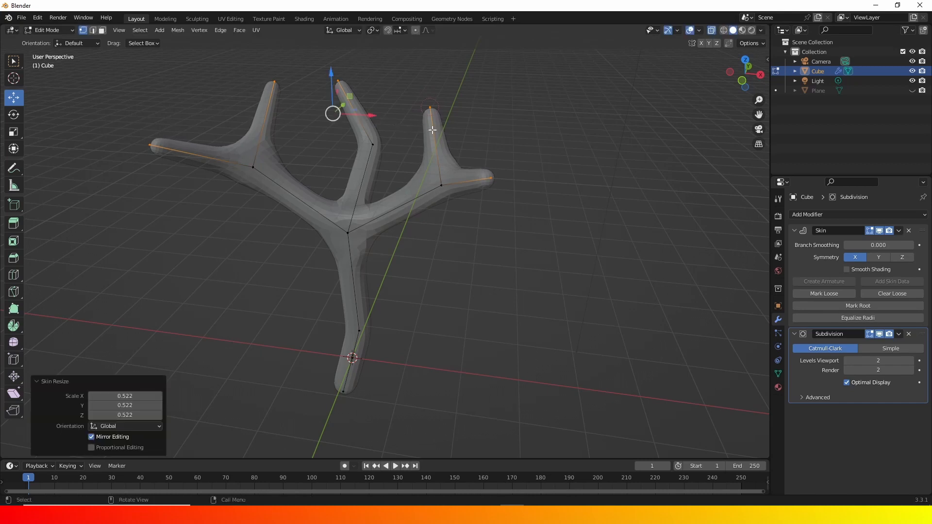
Select the fork vertices of the positive-X and negative-X branches and scale their skin radius to about 0.67
click(253, 167)
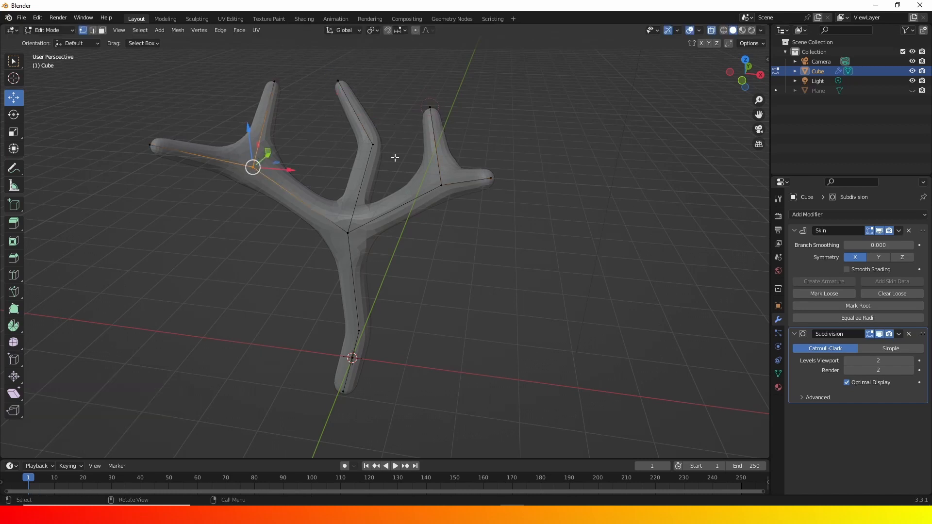
middle_drag(395, 158, 431, 150)
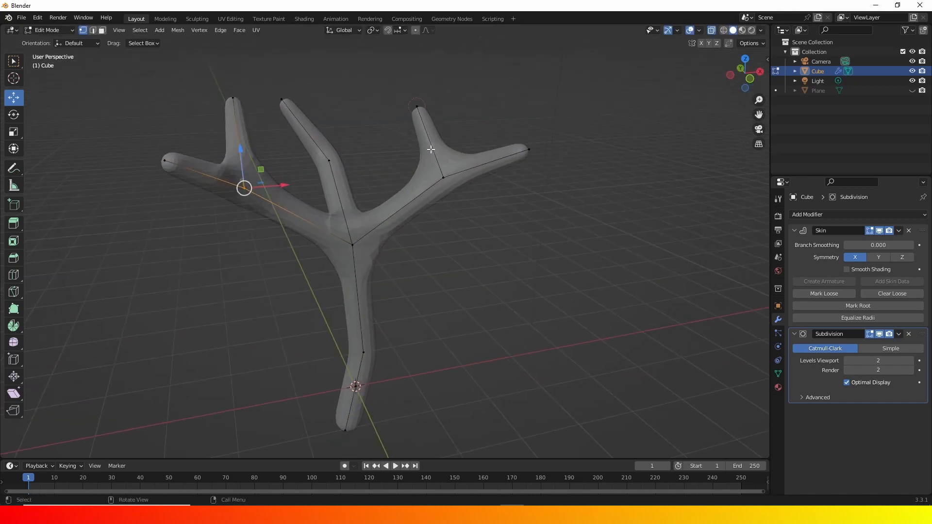
shift+click(442, 175)
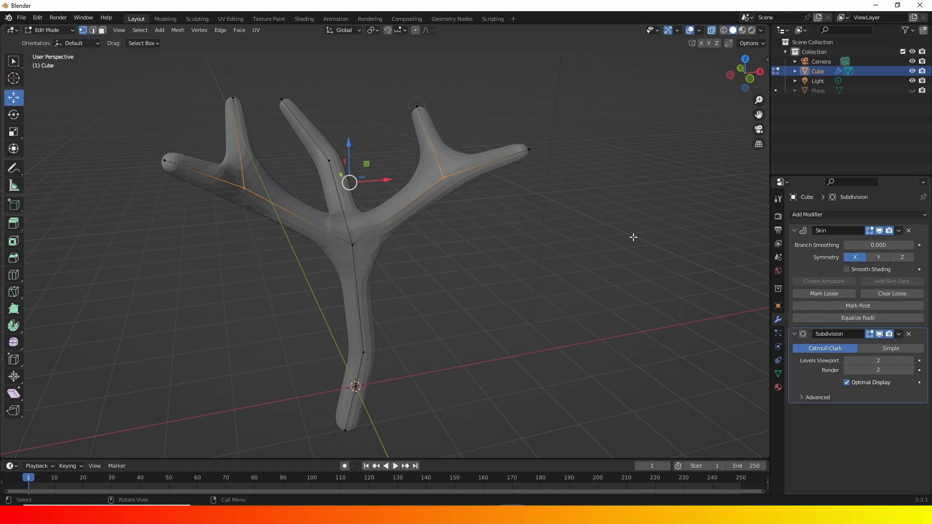
key(ctrl+a)
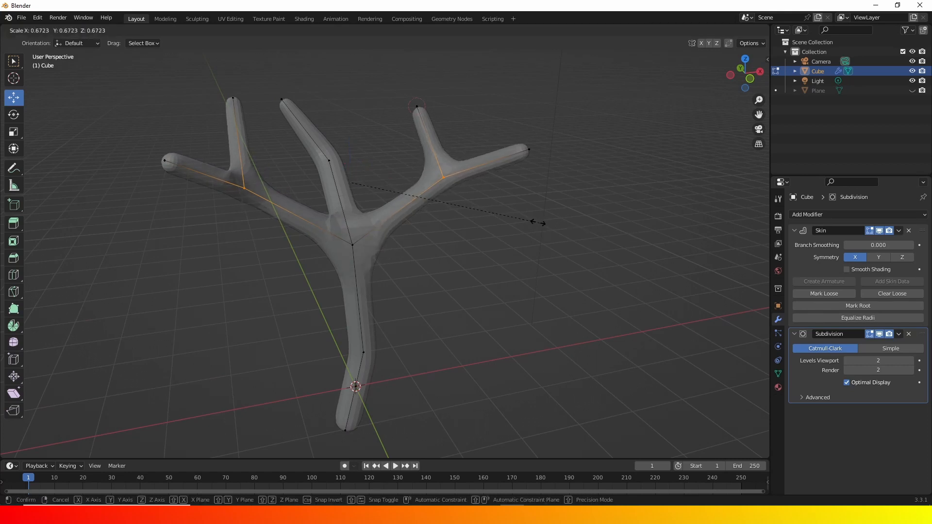
click(539, 222)
Scale down the skin radius at the vertex where the trunk splits into branches
click(336, 260)
key(ctrl+a)
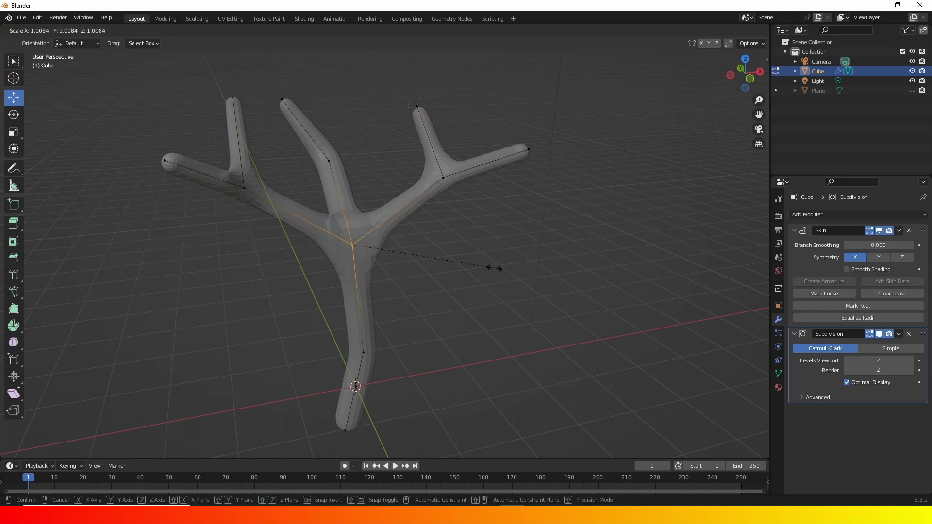
click(455, 263)
Scale the skin radius at the middle branch's bend vertex to about 0.82
click(334, 155)
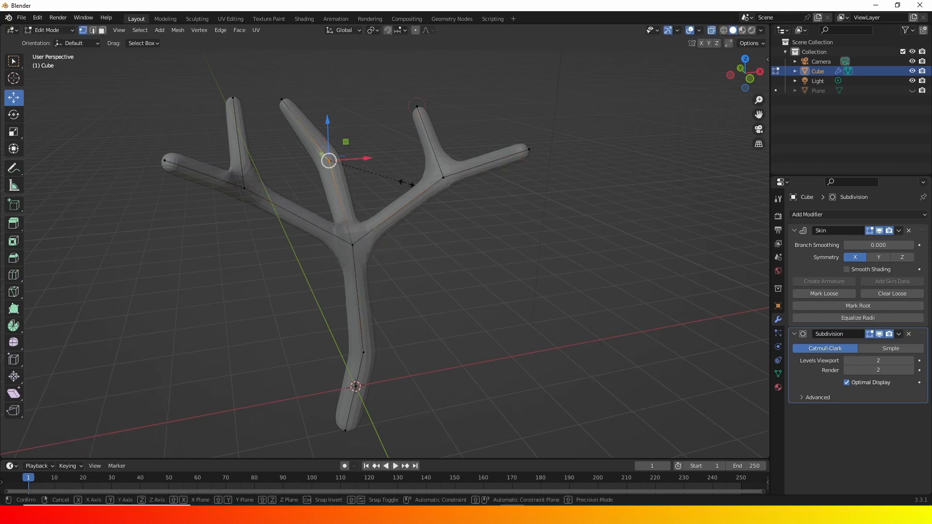
key(ctrl+a)
click(394, 181)
mouse_move(453, 242)
middle_down()
mouse_move(323, 249)
mouse_move(443, 238)
middle_up()
scroll(443, 238, down, 4)
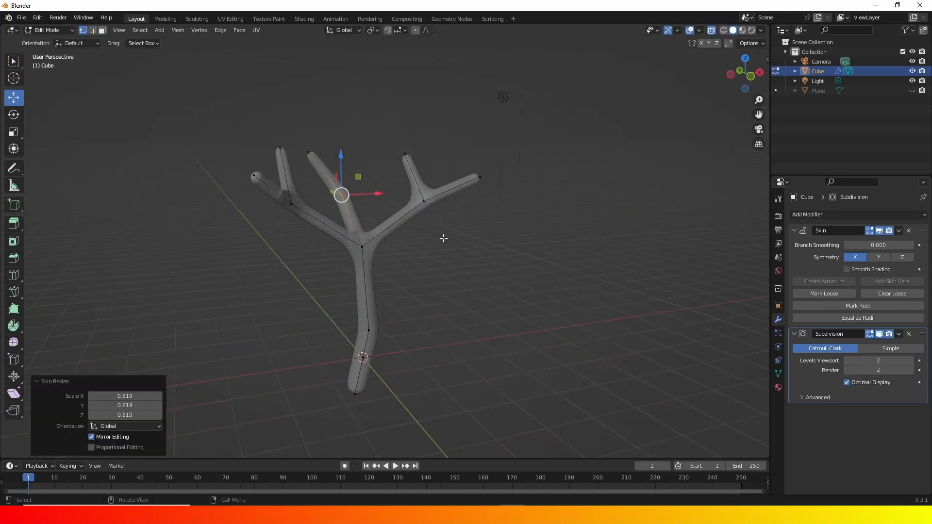
Scale up the skin radius at the trunk's bend vertex and at the vertex on the origin
scroll(412, 282, up, 4)
shift+middle_drag(386, 381, 374, 253)
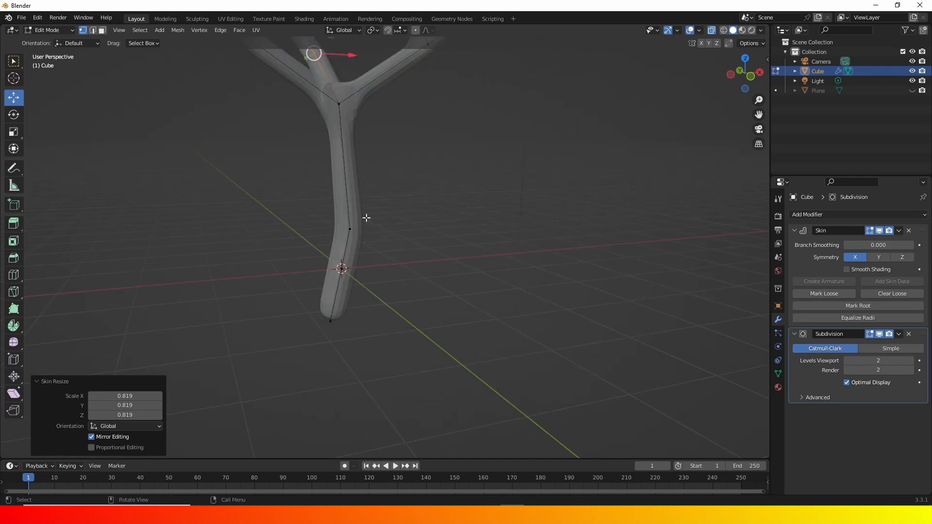
click(337, 251)
key(ctrl+a)
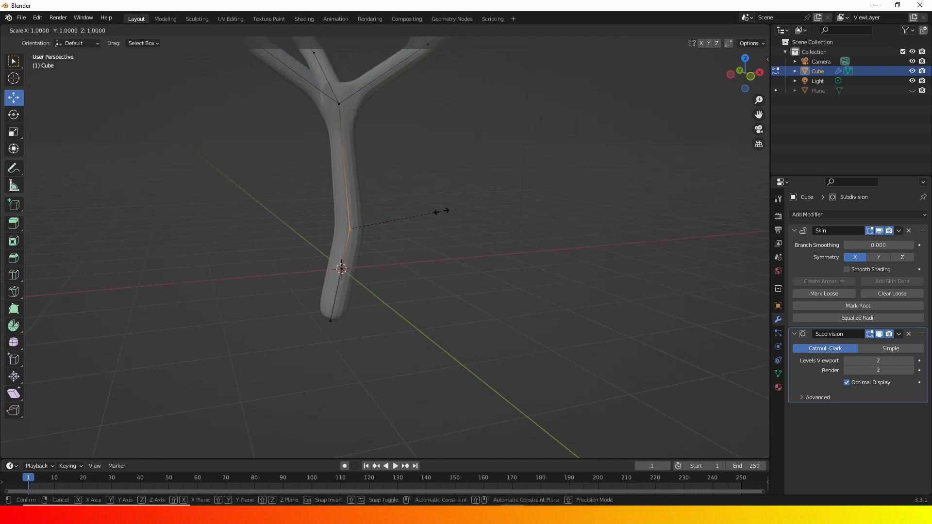
click(458, 206)
click(338, 279)
key(ctrl+a)
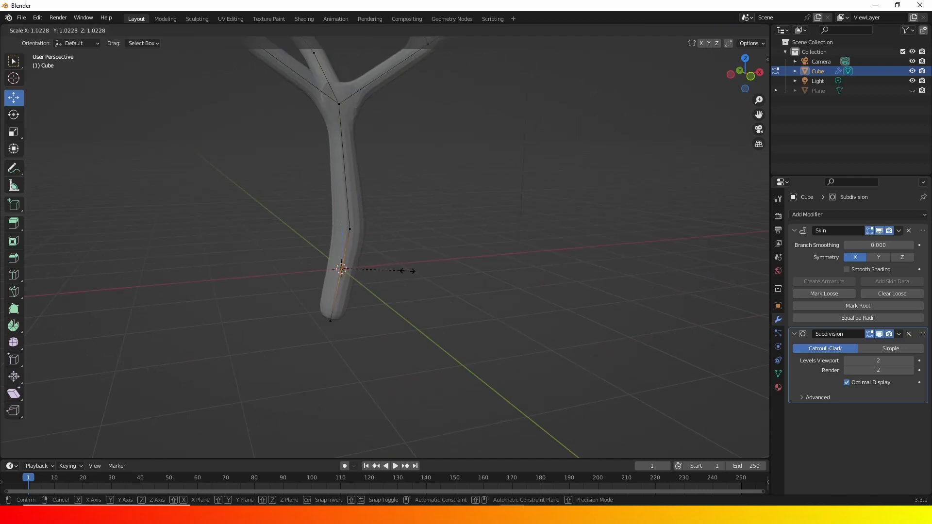
click(422, 270)
Adjust the skin radius at the trunk's lowest vertex and scale the radius at the trunk's bend vertex to about 0.81
click(332, 318)
key(ctrl+a)
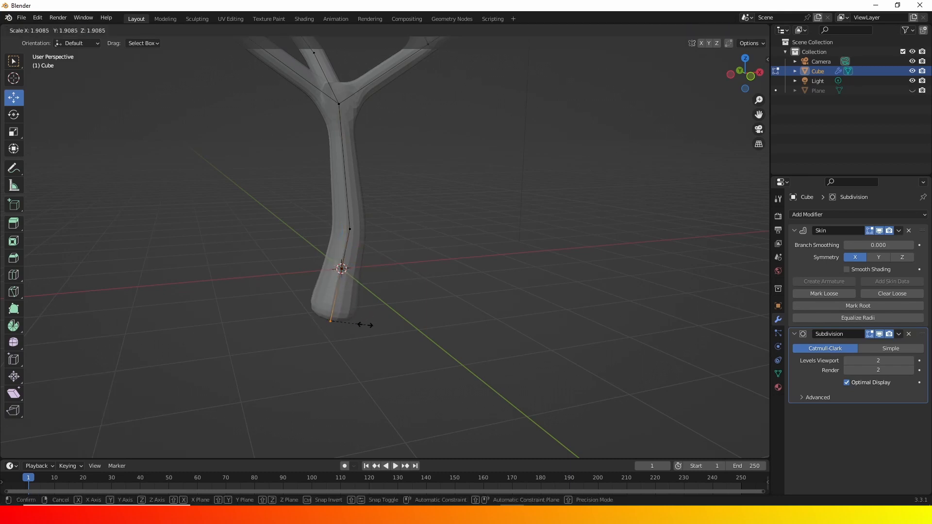
click(347, 321)
drag(343, 268, 337, 273)
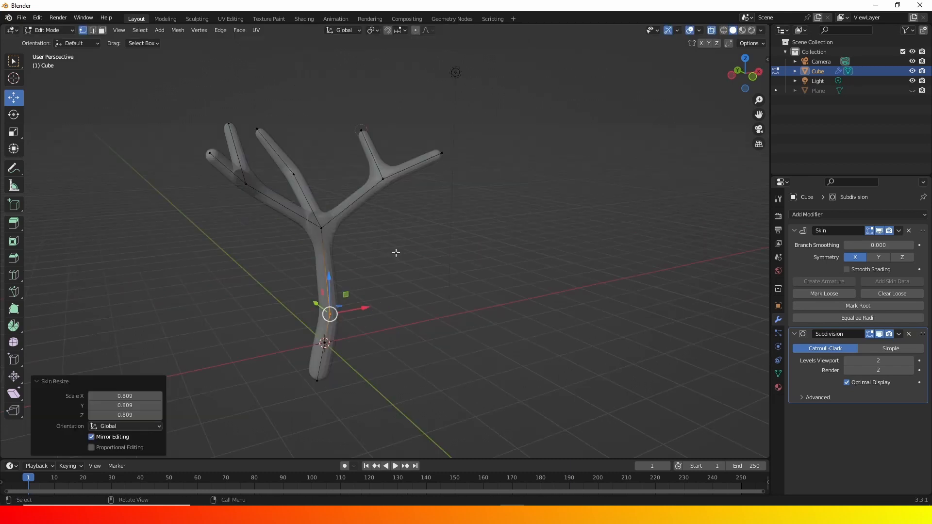
shift+middle_drag(364, 273, 411, 273)
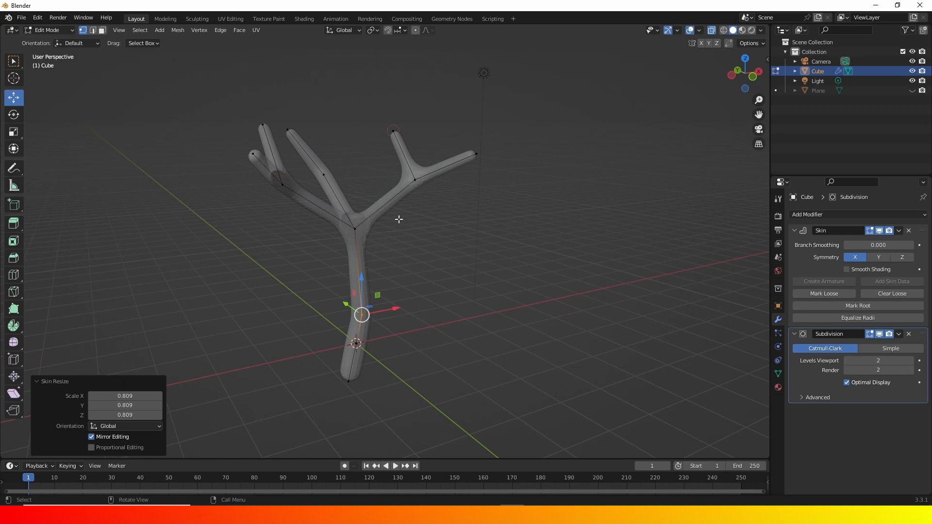
middle_drag(414, 164, 412, 255)
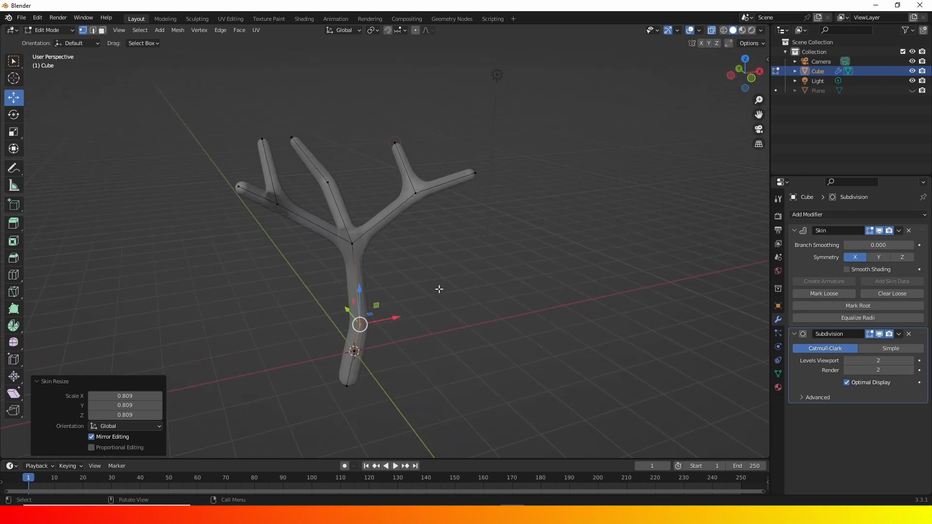
Return to Object Mode and apply Shade Smooth to the tree
key(Tab)
middle_drag(421, 266, 405, 249)
right_click(377, 247)
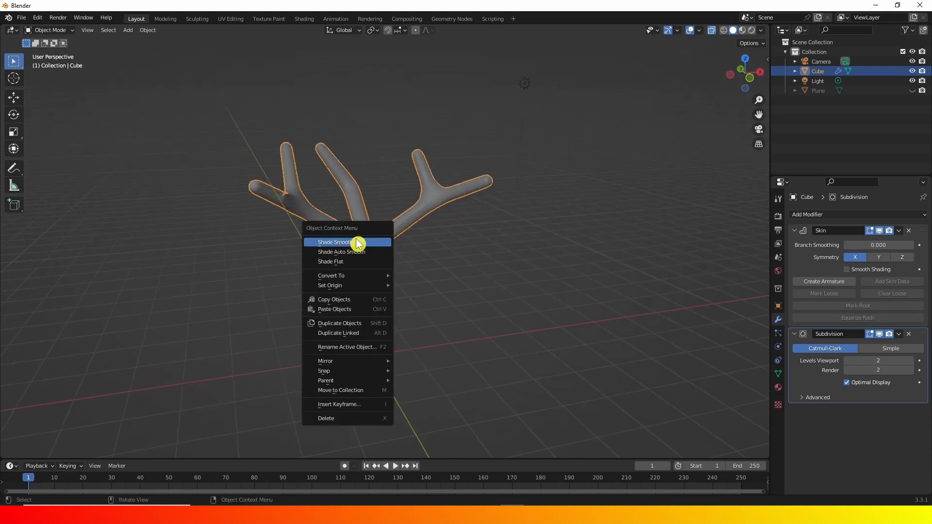
click(352, 246)
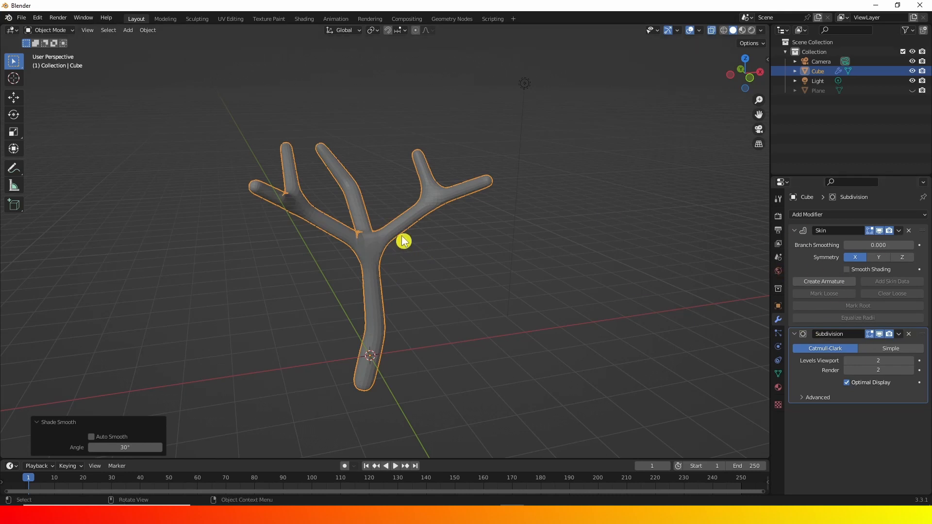
Apply the tree's Skin modifier and its Subdivision modifier
click(899, 232)
click(898, 241)
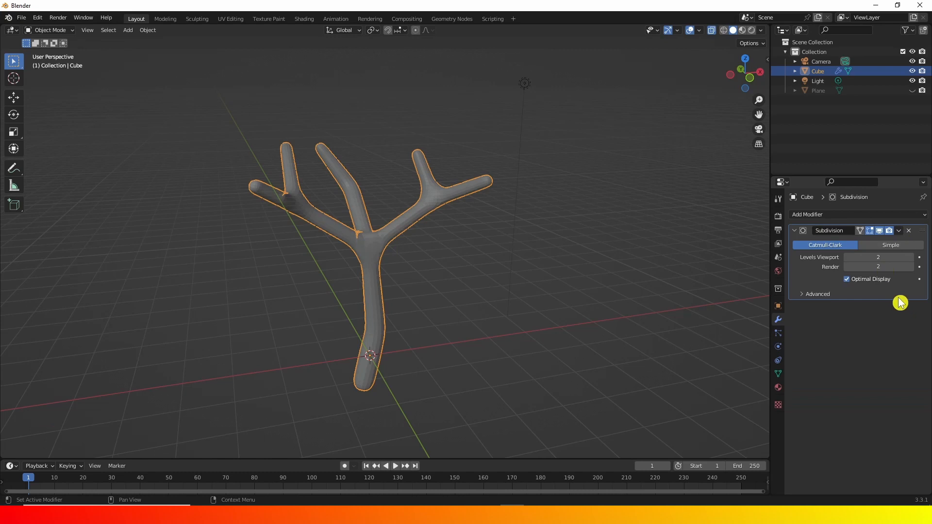
click(899, 231)
click(858, 242)
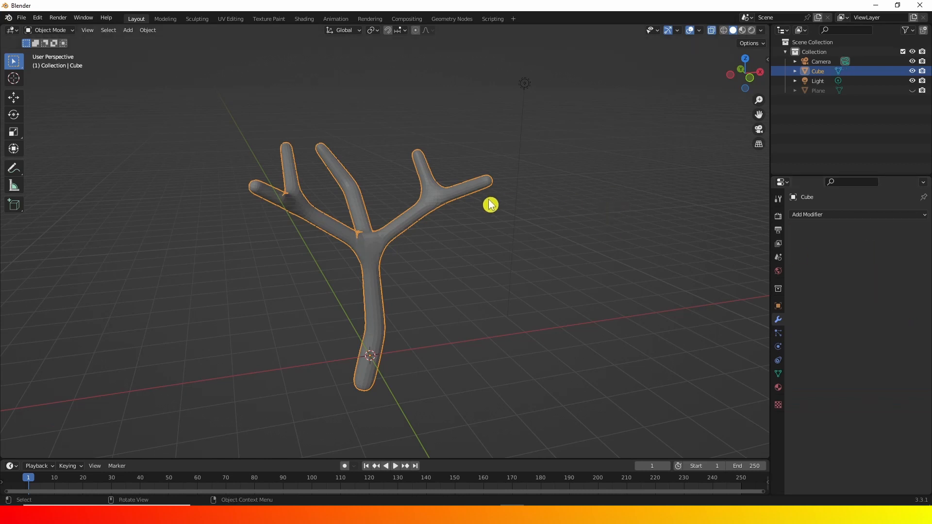
Apply Shade Smooth to the tree again, deselect it and switch the viewport to Material Preview shading
mouse_move(471, 215)
middle_down()
mouse_move(450, 220)
mouse_move(470, 219)
middle_up()
right_click(388, 217)
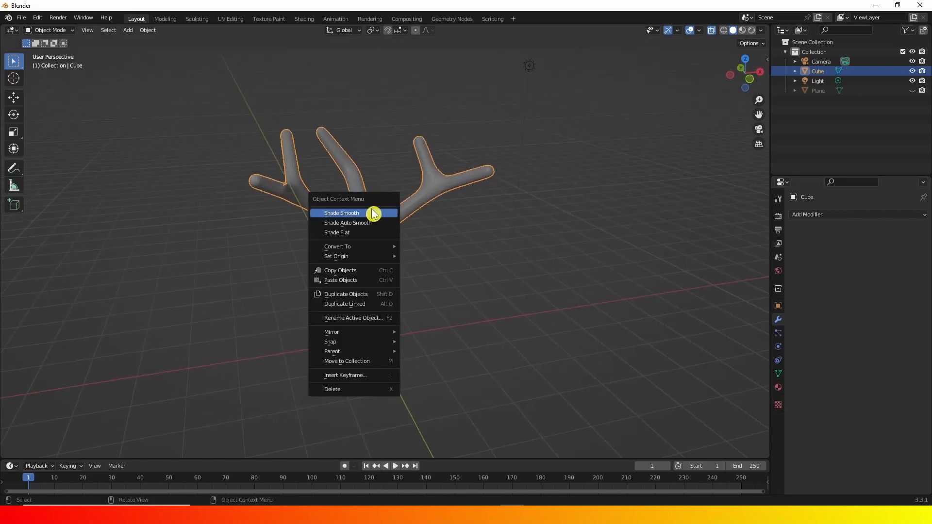
click(373, 214)
click(481, 233)
scroll(391, 245, up, 5)
mouse_move(393, 245)
middle_down()
mouse_move(423, 260)
mouse_move(408, 307)
mouse_move(461, 224)
mouse_move(462, 248)
mouse_move(461, 234)
mouse_move(393, 244)
mouse_move(462, 218)
mouse_move(368, 253)
mouse_move(428, 251)
middle_up()
scroll(461, 224, down, 5)
click(742, 30)
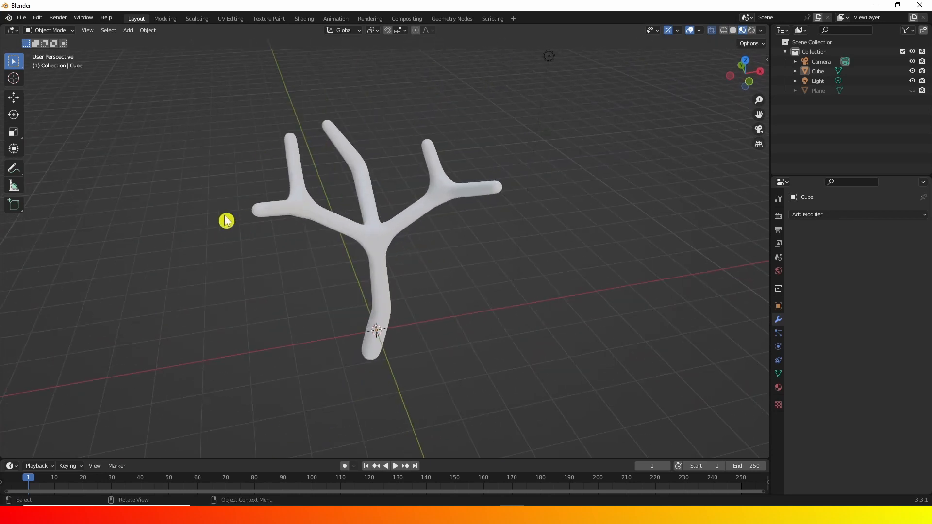
mouse_move(299, 225)
middle_down()
mouse_move(260, 228)
mouse_move(291, 228)
middle_up()
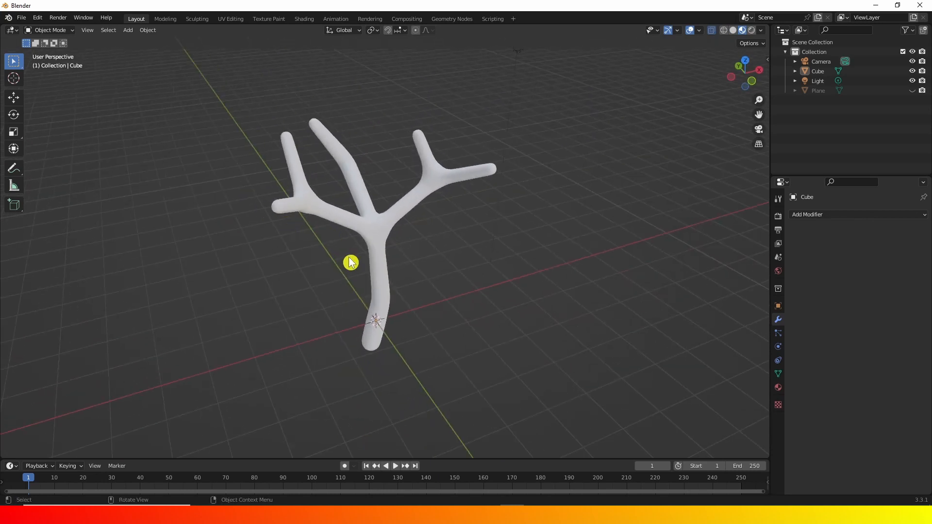
Add a UV sphere and move it about -3.13 m along X, clear of the trunk
key(shift+a)
mouse_move(401, 282)
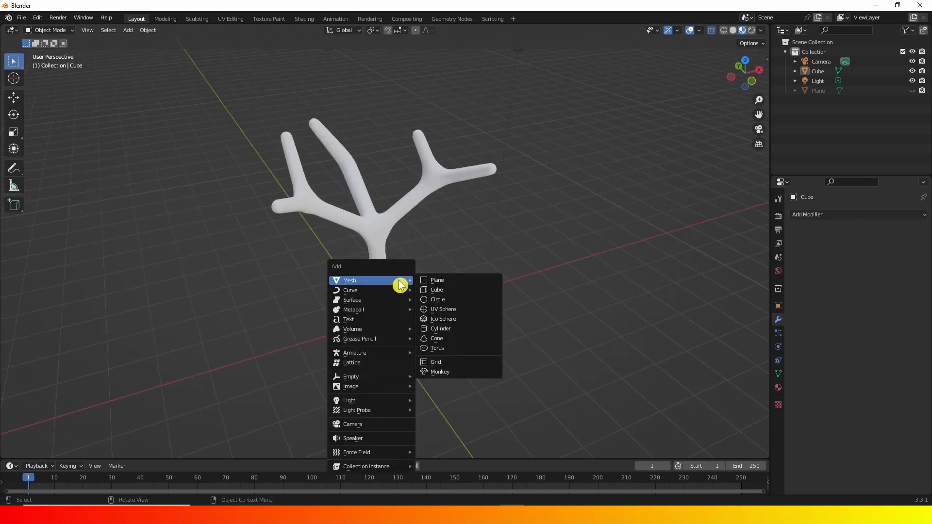
click(446, 310)
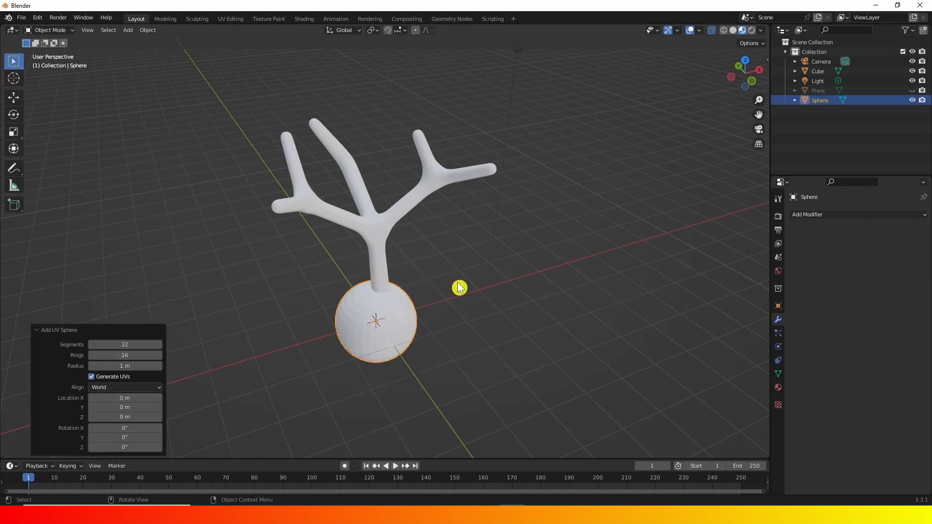
key(KP_1)
key(g)
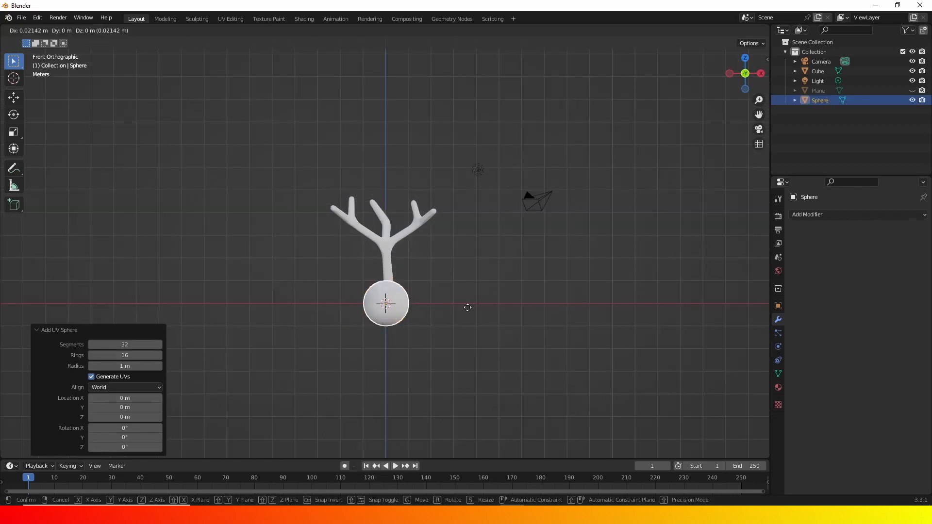
key(x)
click(288, 311)
Flatten the sphere's mesh in Edit Mode by scaling it to about 0.22 along Z
scroll(301, 308, up, 6)
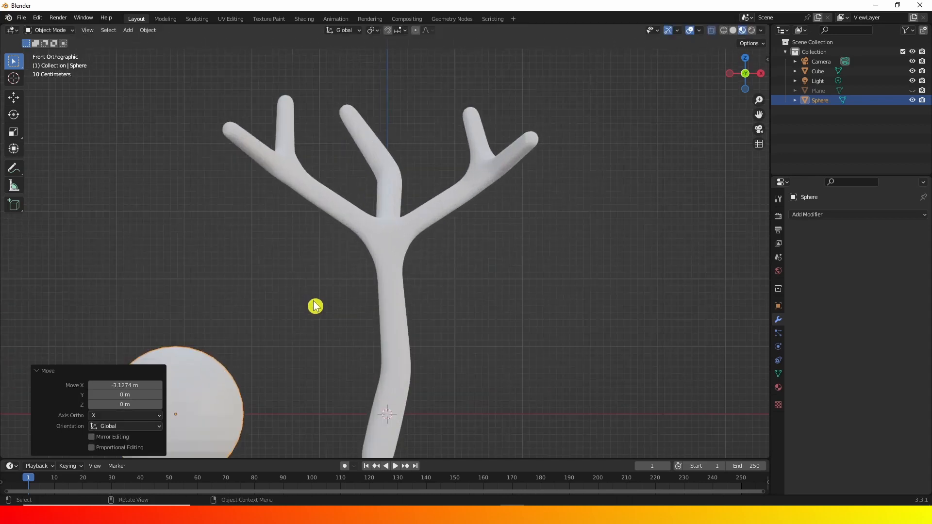
shift+middle_drag(314, 306, 500, 91)
key(Tab)
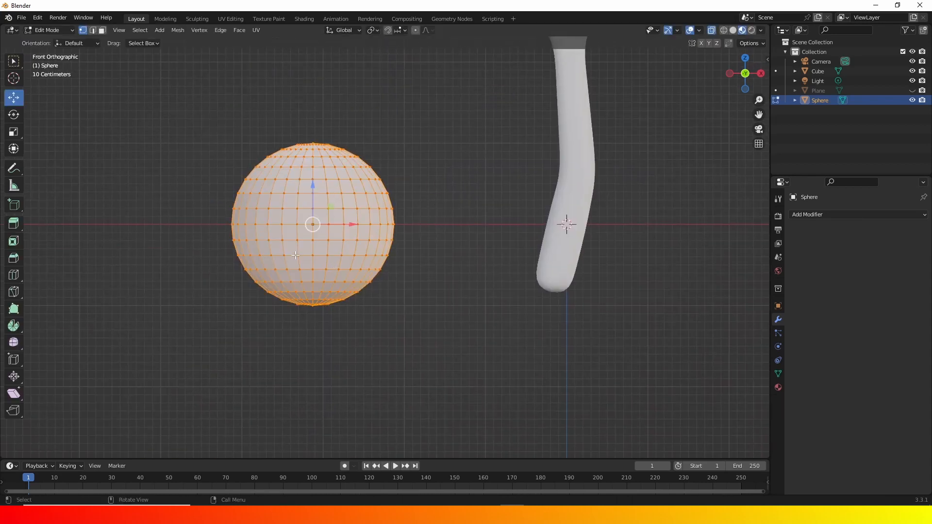
key(s)
key(z)
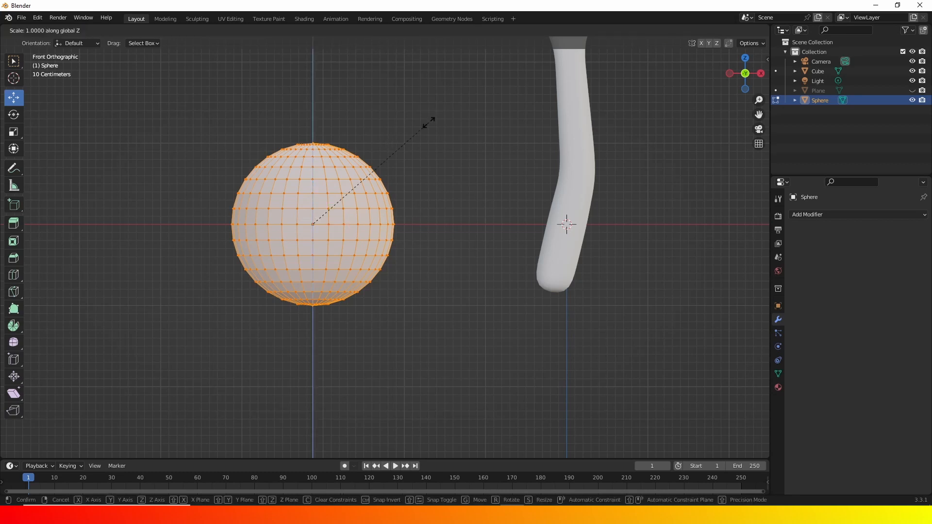
click(348, 221)
Raise the center vertex of the disc's underside about 0.22 m along Z with proportional editing enabled, hollowing it into a shallow dome
mouse_move(348, 220)
middle_down()
mouse_move(392, 214)
mouse_move(364, 172)
mouse_move(387, 120)
mouse_move(336, 228)
middle_up()
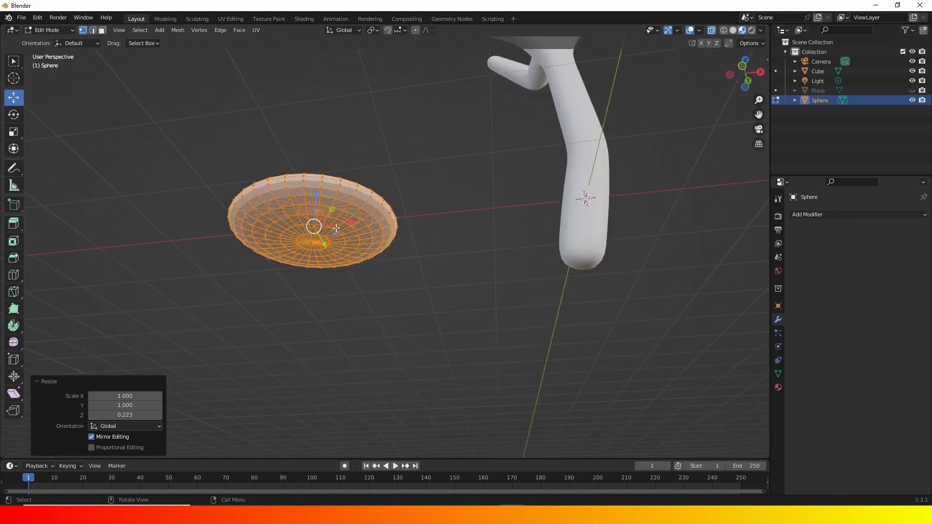
click(312, 241)
middle_drag(328, 171, 414, 37)
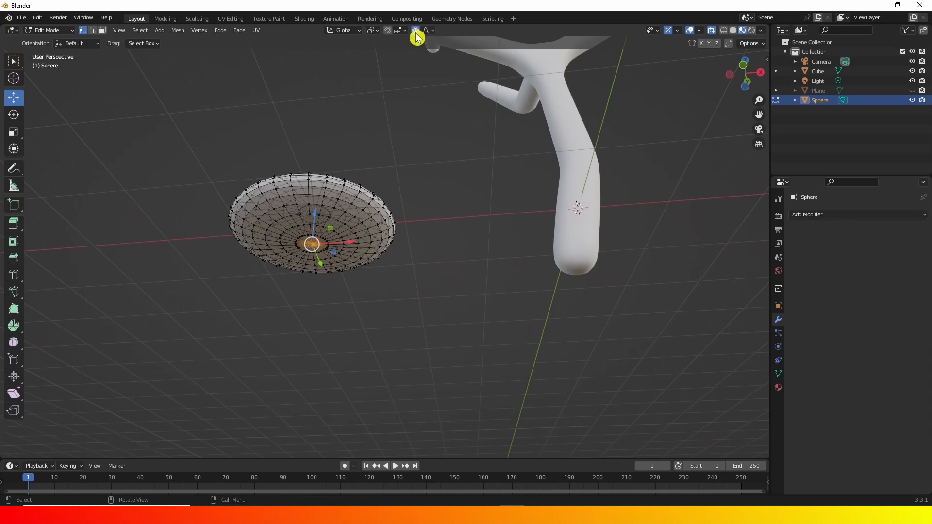
key(g)
key(z)
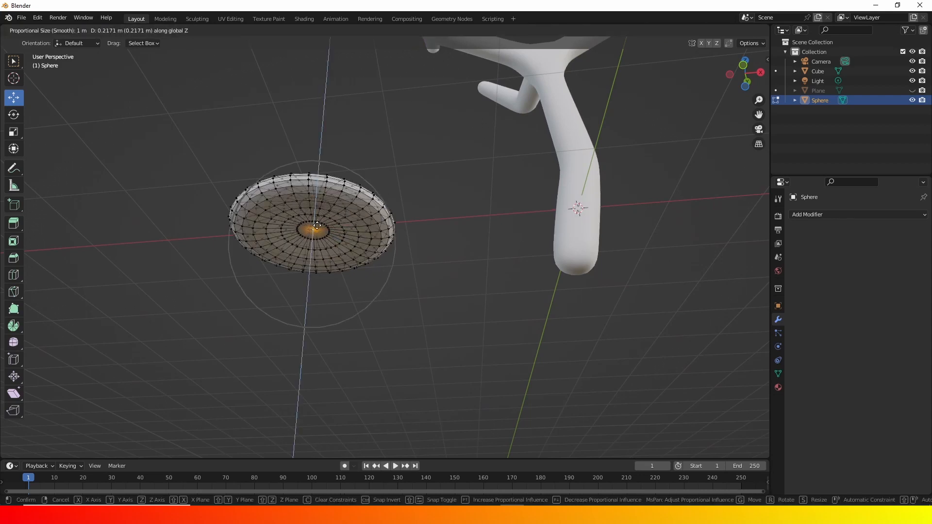
click(318, 222)
mouse_move(318, 222)
middle_down()
mouse_move(356, 197)
mouse_move(384, 204)
mouse_move(424, 165)
mouse_move(437, 204)
mouse_move(442, 139)
middle_up()
Return to Object Mode, switch the viewport to Solid shading and apply Shade Smooth to the flattened sphere
key(Tab)
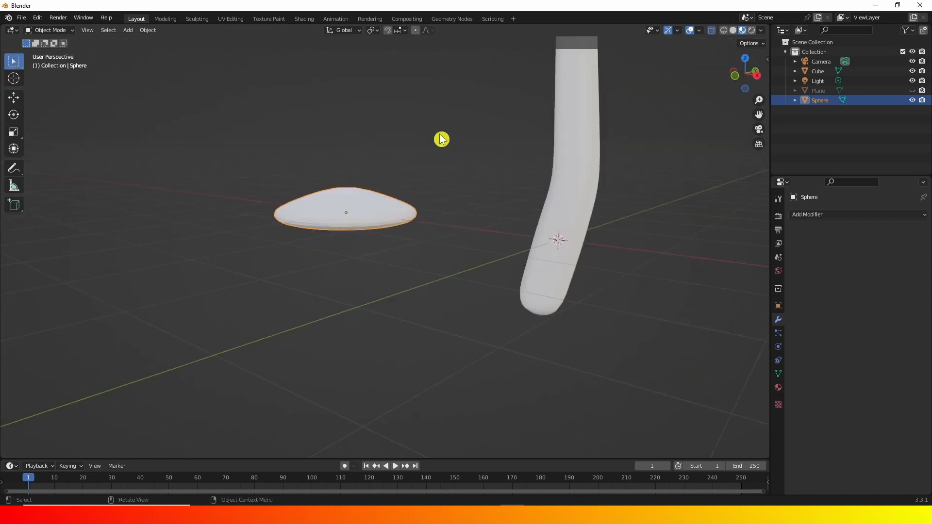
click(734, 30)
mouse_move(440, 208)
middle_down()
mouse_move(495, 141)
mouse_move(485, 252)
mouse_move(501, 217)
mouse_move(344, 245)
middle_up()
right_click(345, 245)
click(325, 243)
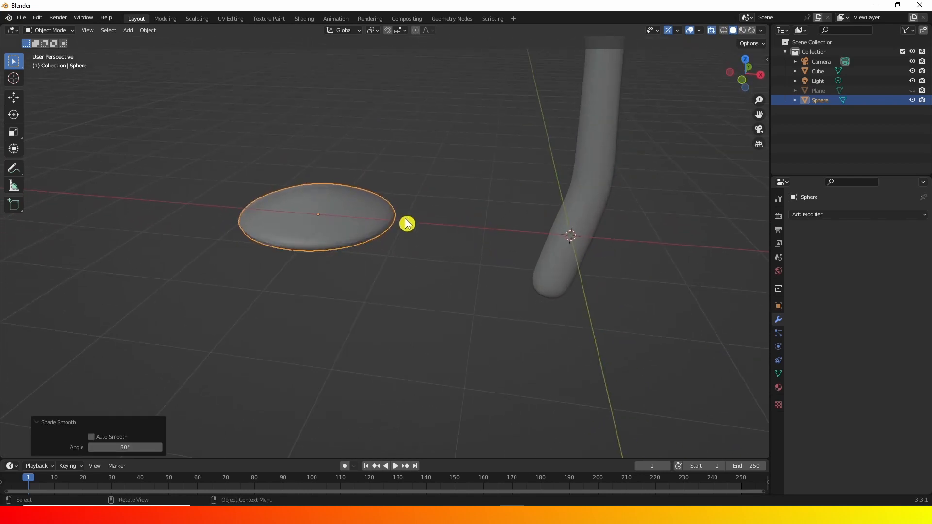
Raise the flattened sphere about 4.04 m along Z to the height of the branch tips
middle_drag(408, 223, 299, 385)
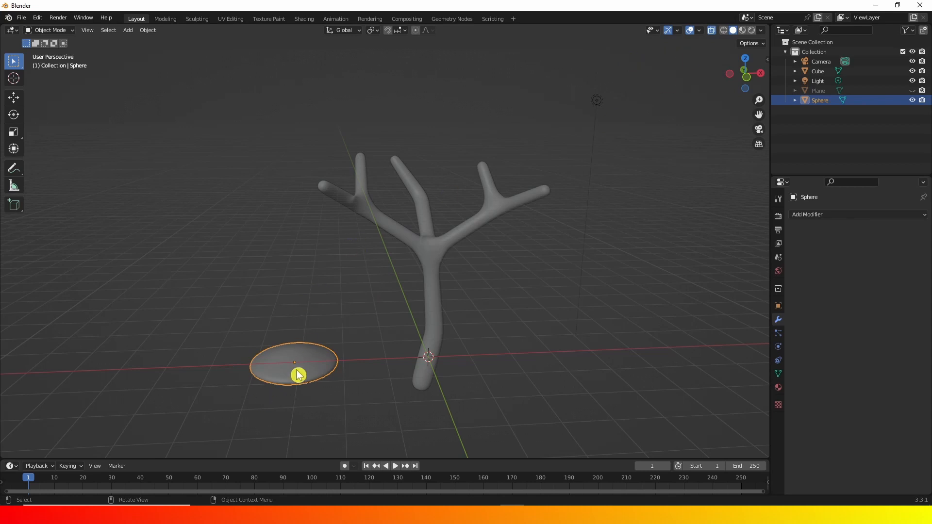
middle_drag(355, 306, 326, 312)
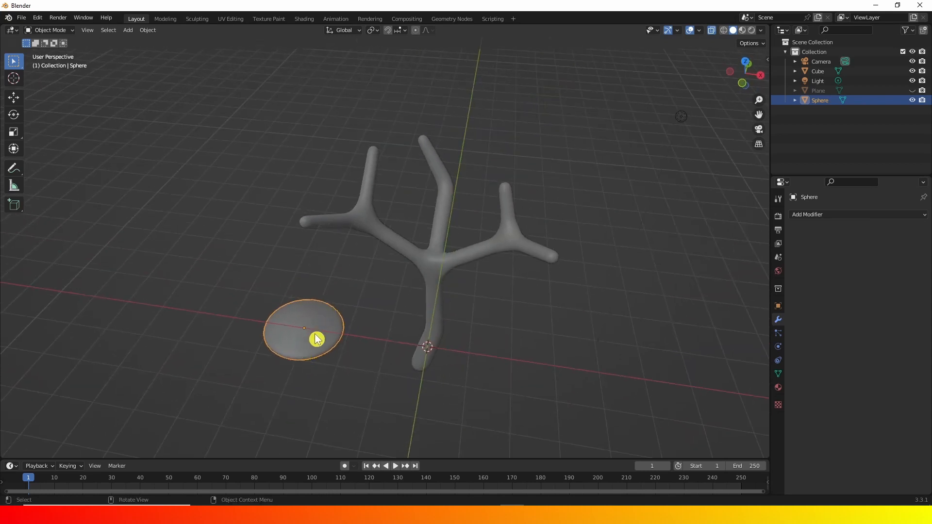
key(g)
key(z)
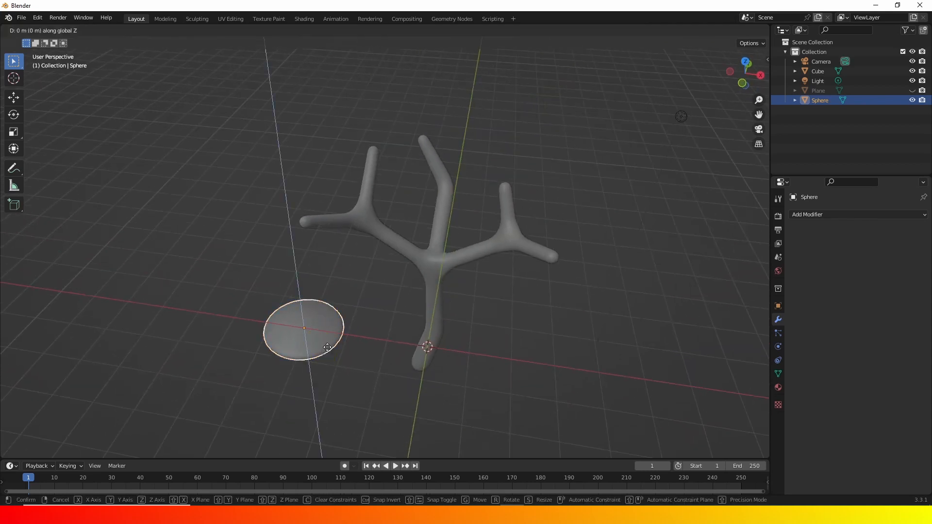
click(366, 245)
Move the flattened sphere to the outer branch tip on the negative X side, finishing with about 0.52 m along X and 0.67 m along Z
middle_drag(366, 246, 369, 225)
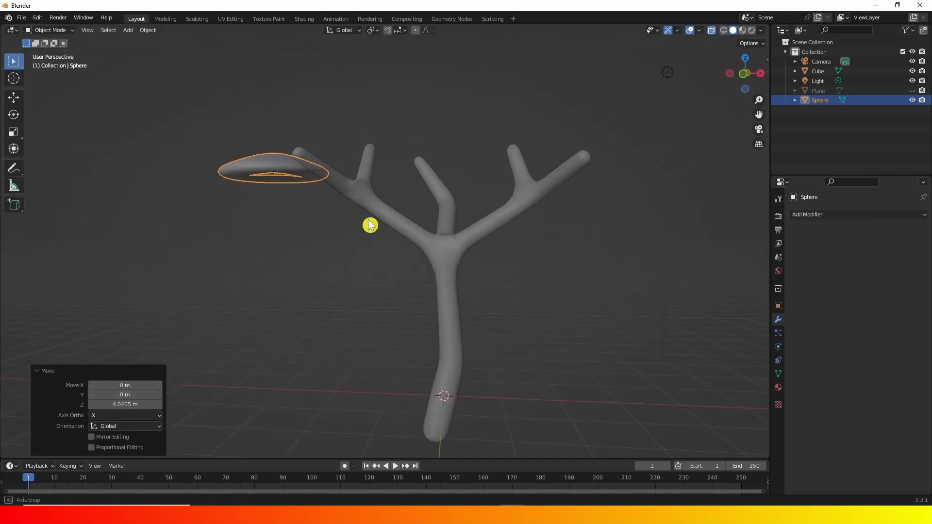
middle_drag(314, 162, 399, 155)
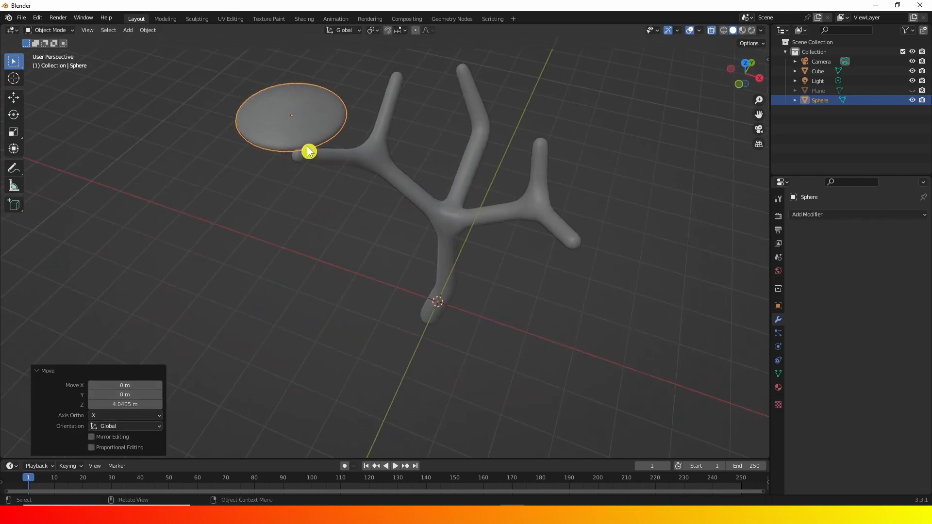
key(g)
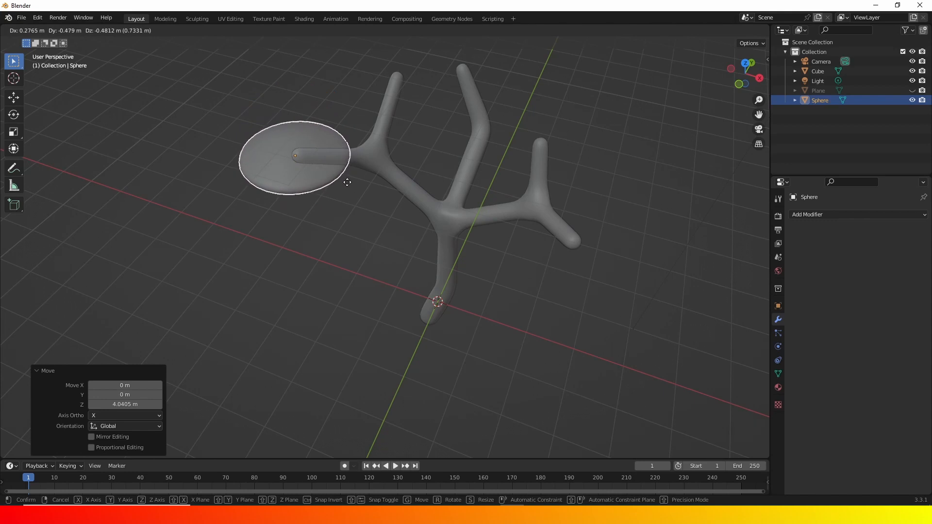
click(348, 188)
key(KP_1)
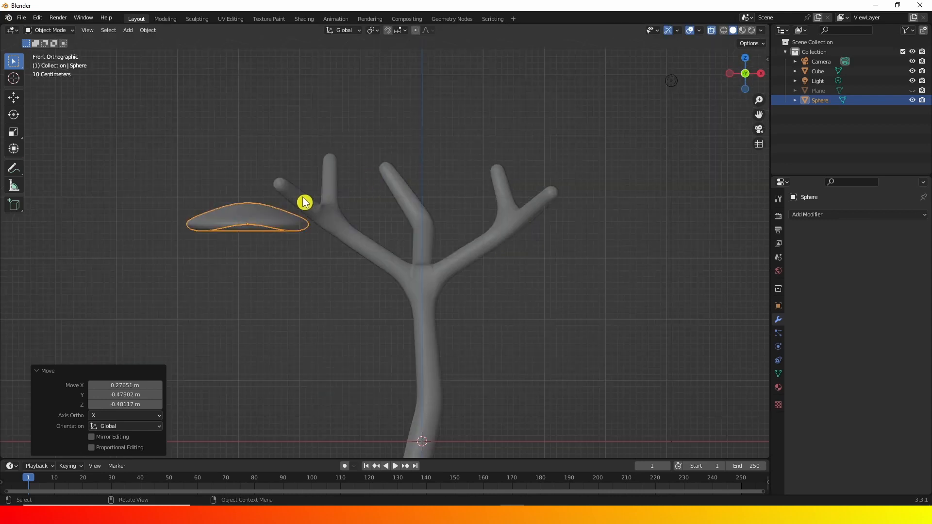
key(g)
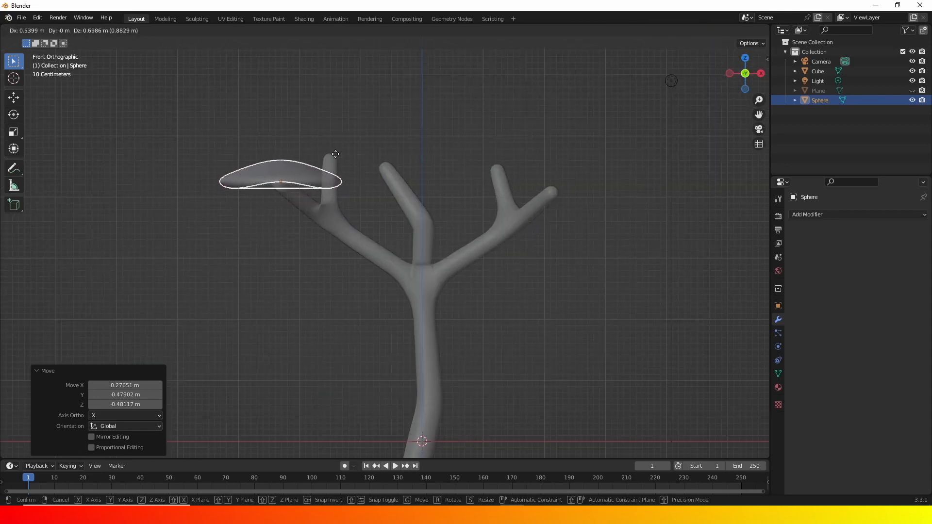
click(336, 162)
In the right side view, move the flattened sphere about -0.64 m along Y onto the branch tip and rotate it about -27.6°
key(KP_3)
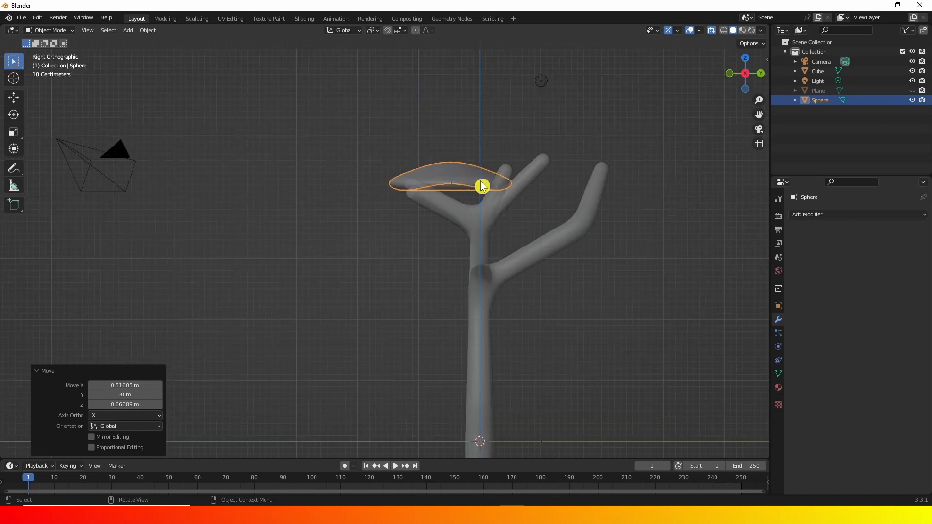
key(g)
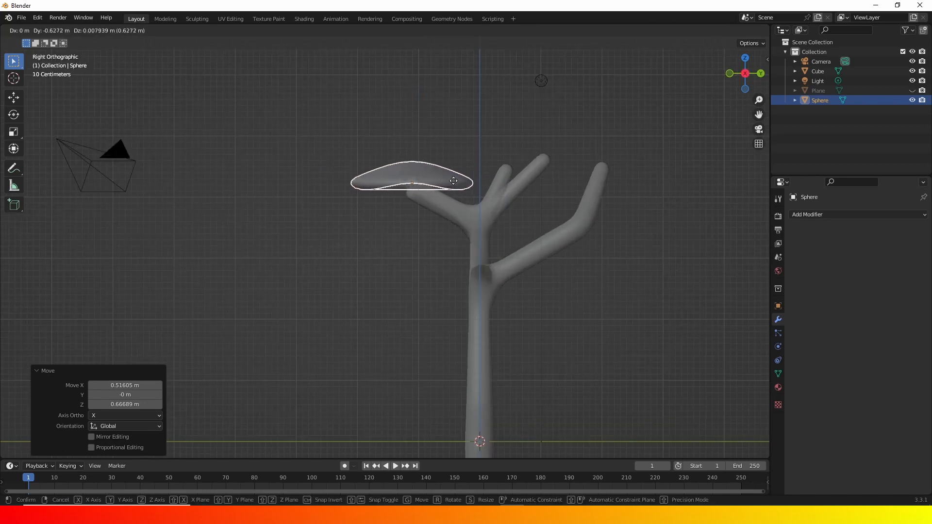
key(y)
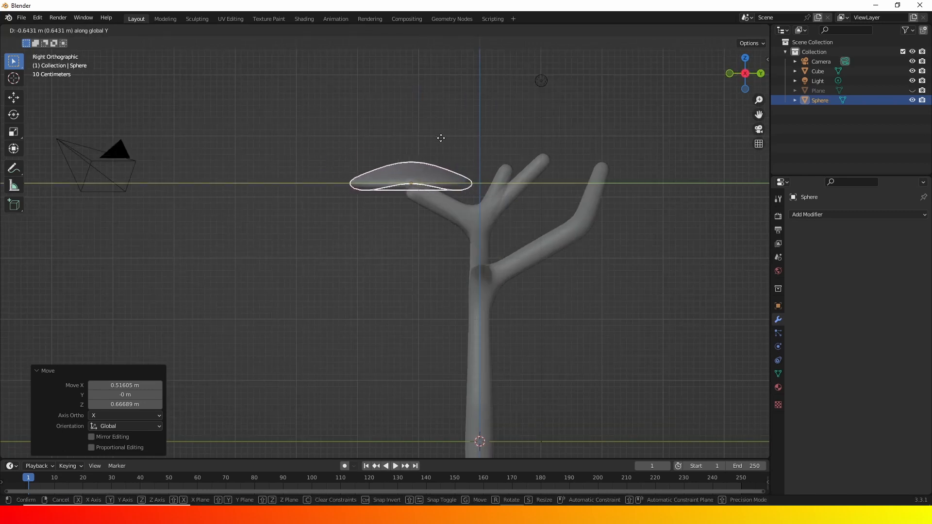
click(468, 218)
key(r)
click(489, 190)
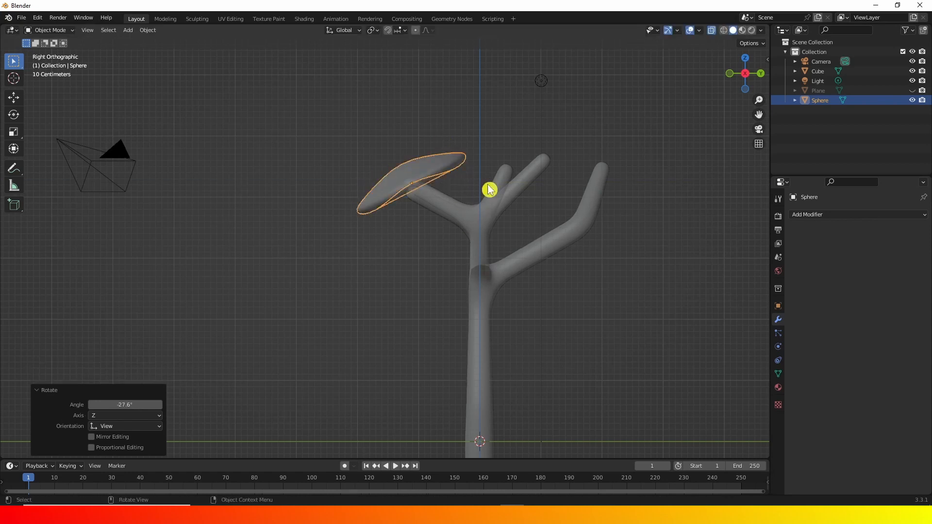
Scale the tilted flattened sphere uniformly to about 0.79
middle_drag(449, 257, 505, 285)
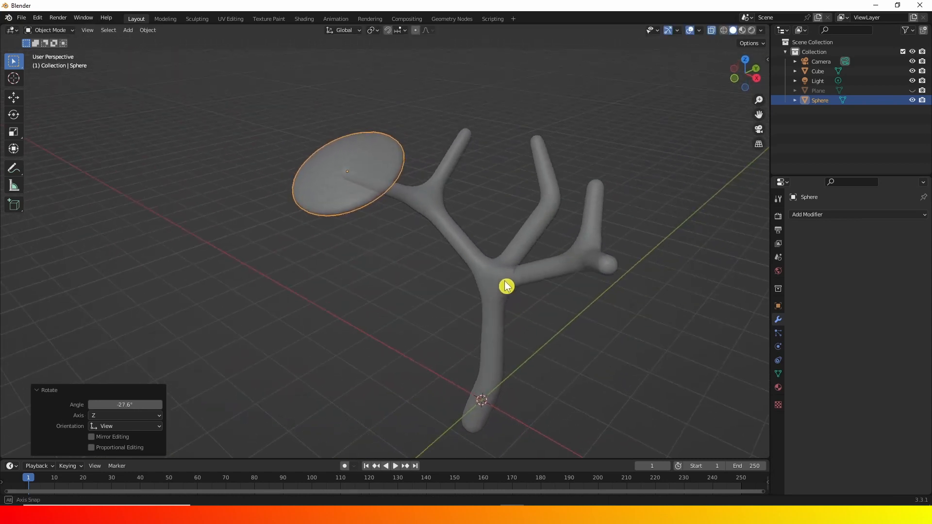
key(s)
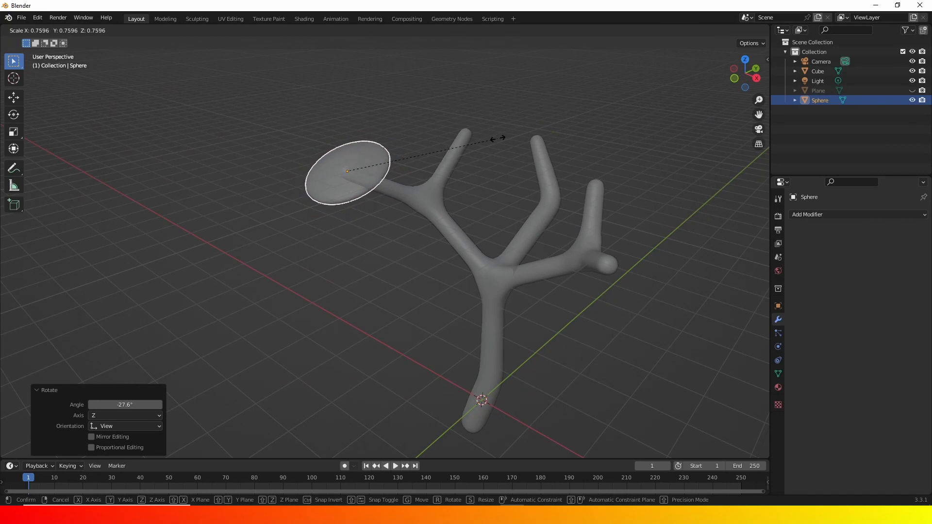
click(504, 144)
Duplicate the flattened sphere and move the copy about 4.46 m along X to the outer branch tip on the opposite side
middle_drag(405, 220, 308, 199)
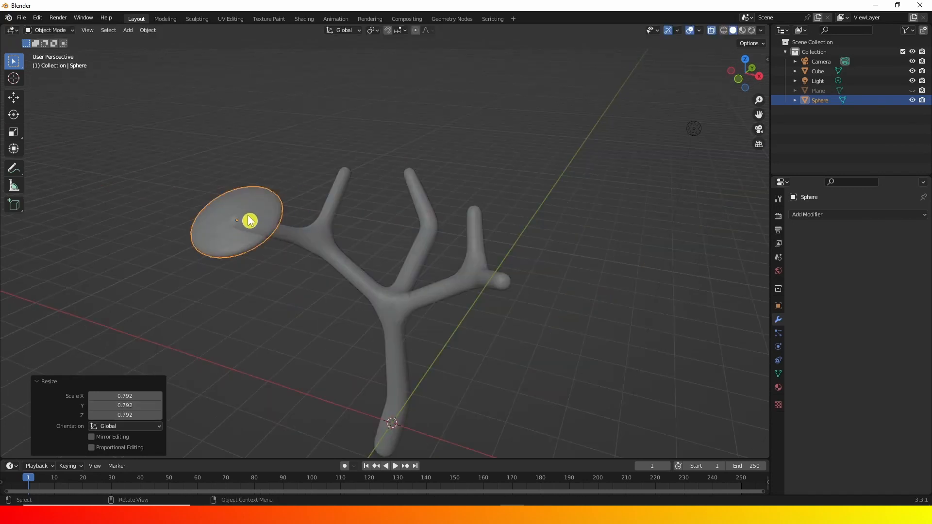
middle_drag(313, 238, 334, 256)
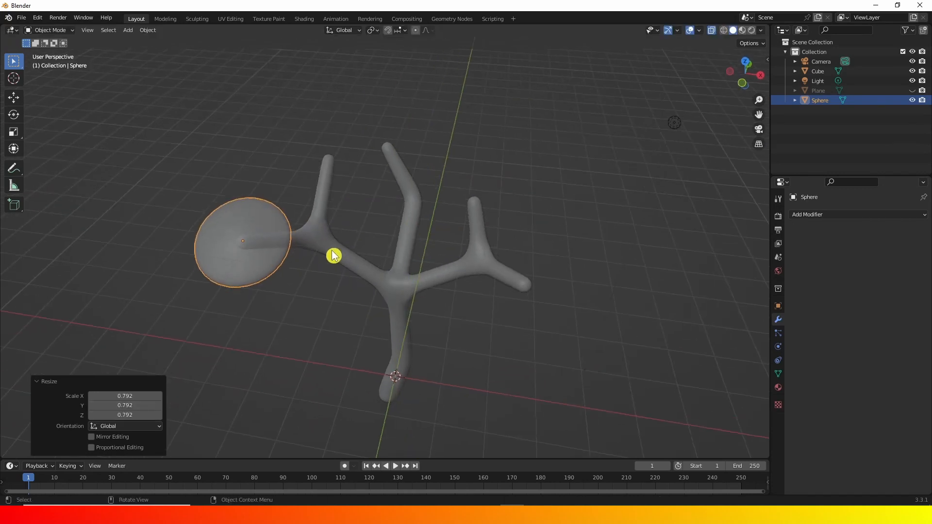
key(shift+d)
right_click(465, 121)
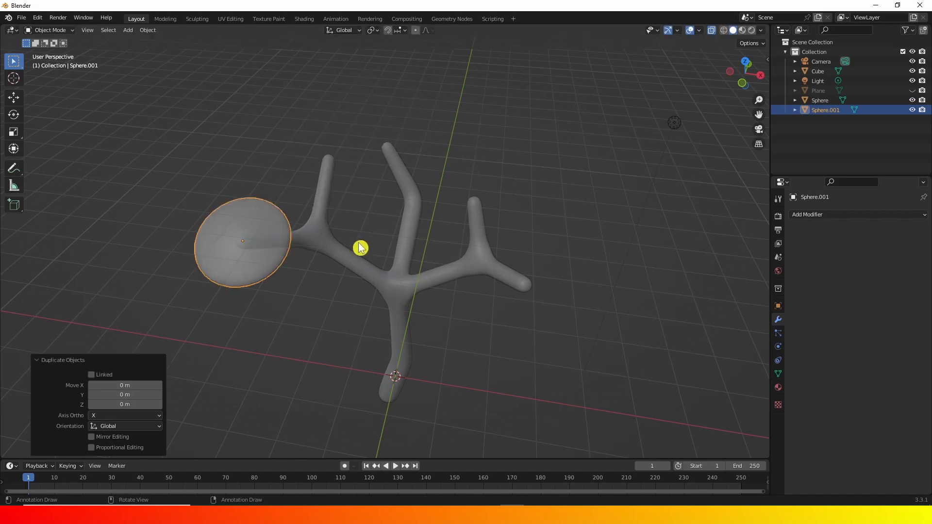
key(g)
key(x)
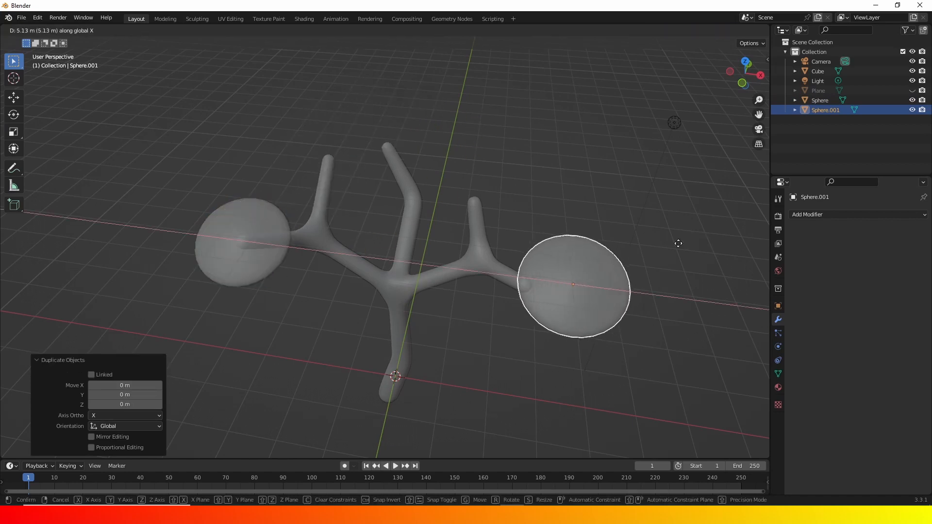
click(646, 257)
In the front view, lower the duplicated disc about 0.15 m along Z onto its branch tip
key(KP_1)
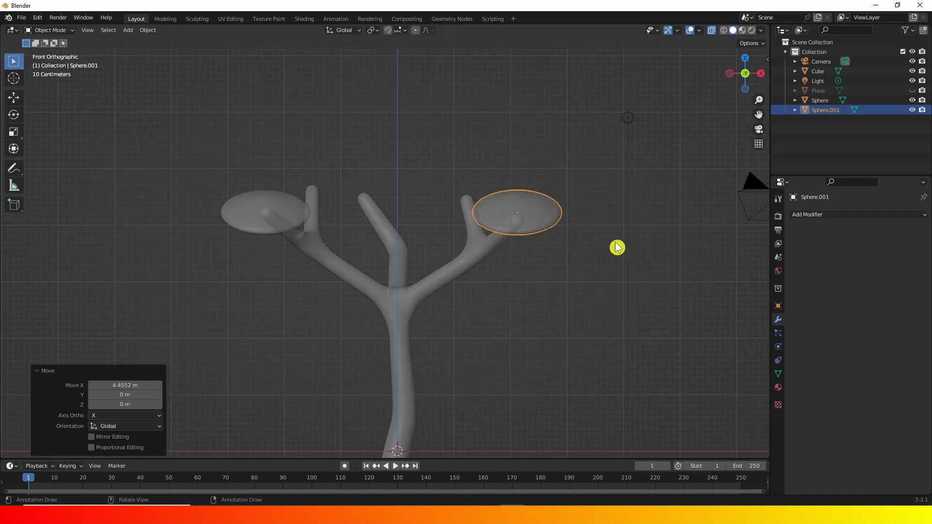
key(g)
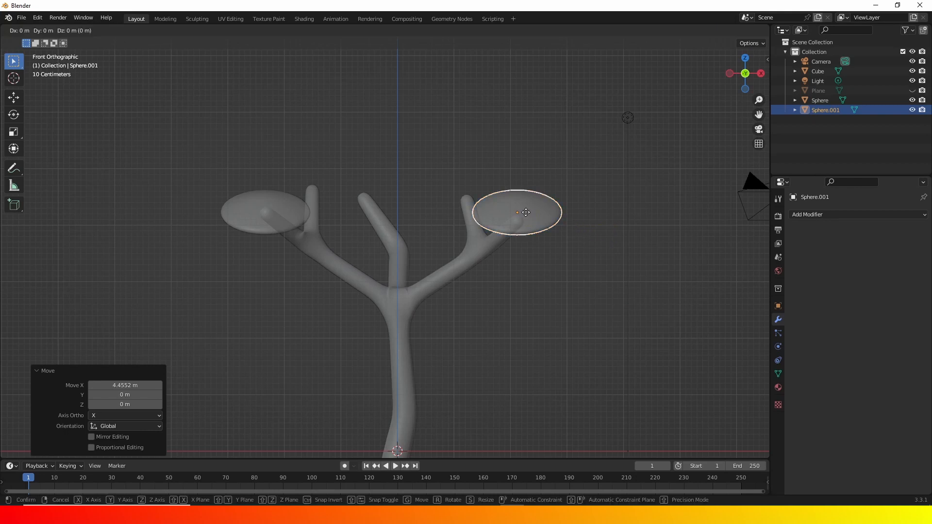
key(z)
click(527, 221)
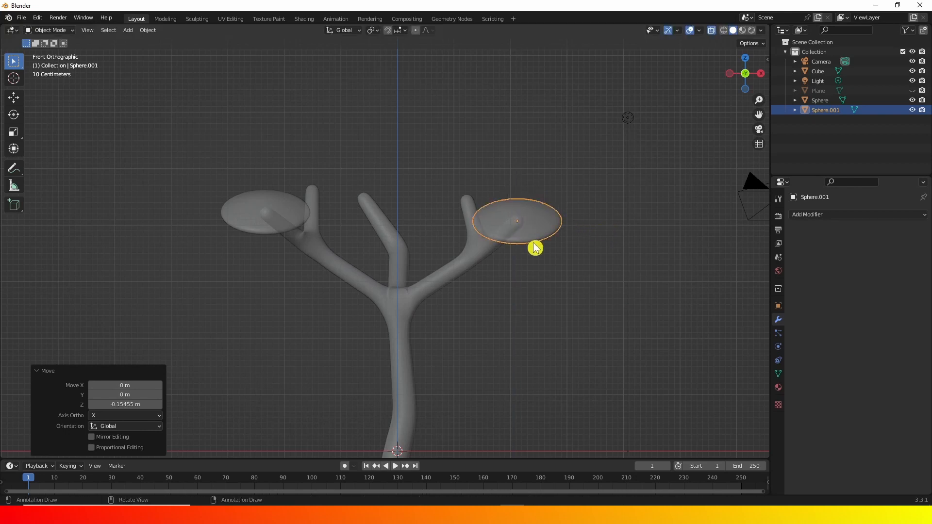
Rotate the duplicated disc about -15.6° in a view from below so that it sits squarely on its branch end
middle_drag(534, 248, 409, 276)
scroll(408, 269, up, 5)
middle_drag(342, 259, 388, 271)
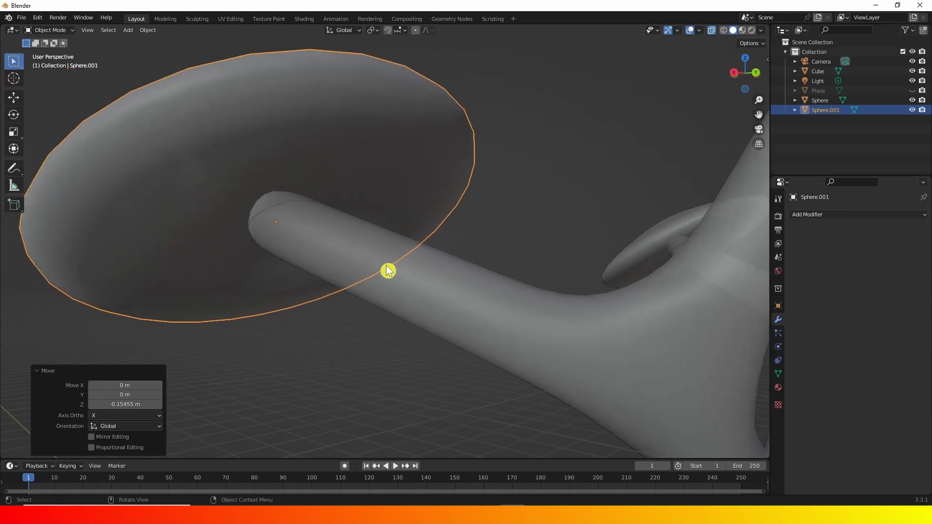
middle_drag(227, 213, 267, 239)
click(322, 177)
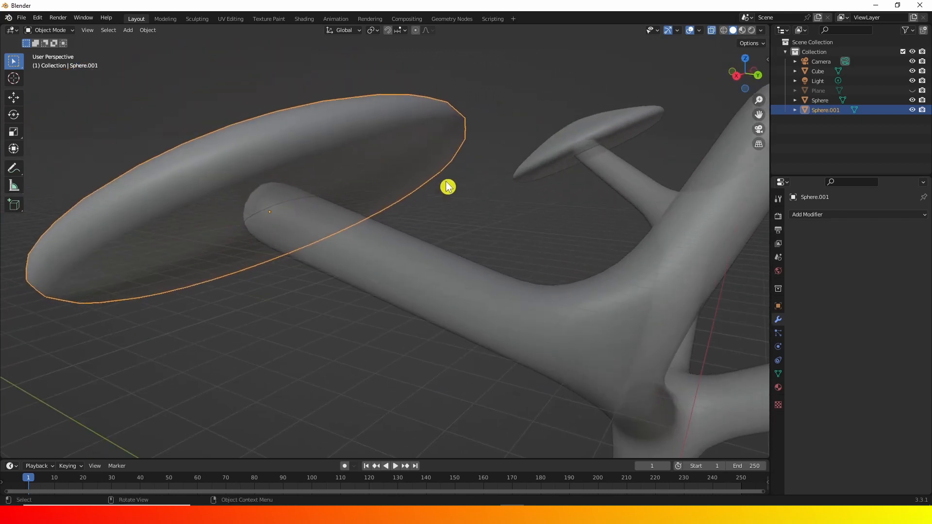
key(r)
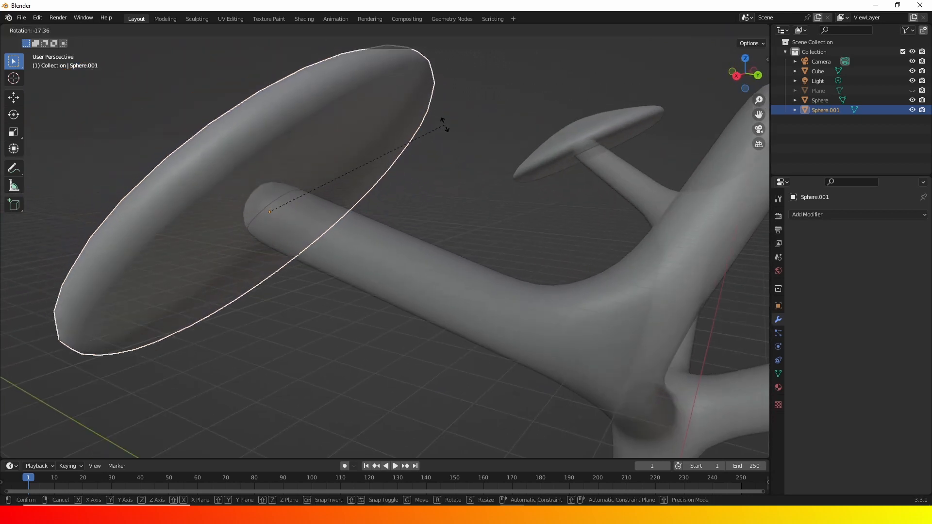
click(442, 131)
Duplicate the second disc and move the copy about -0.89 m along X in the front view, in line with the neighbouring upright branch
scroll(458, 171, down, 5)
middle_drag(457, 171, 451, 254)
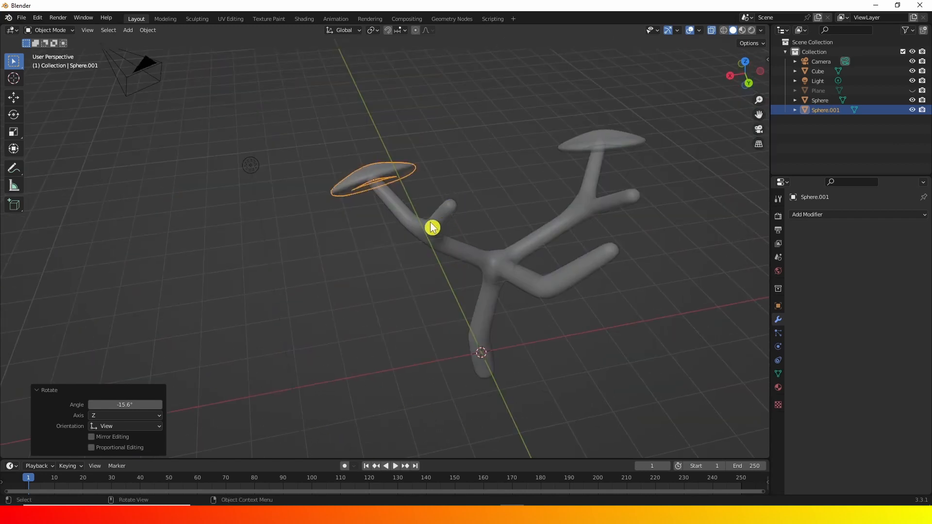
key(shift+d)
right_click(412, 201)
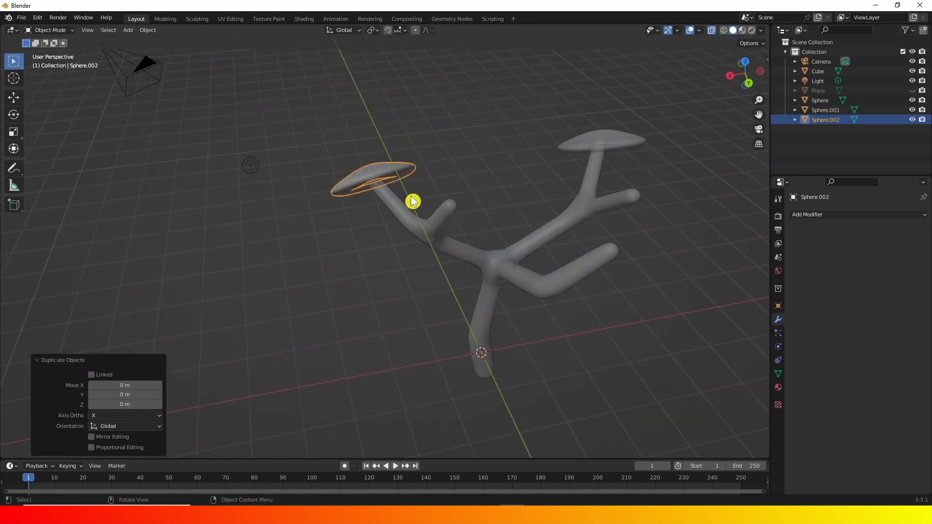
key(KP_1)
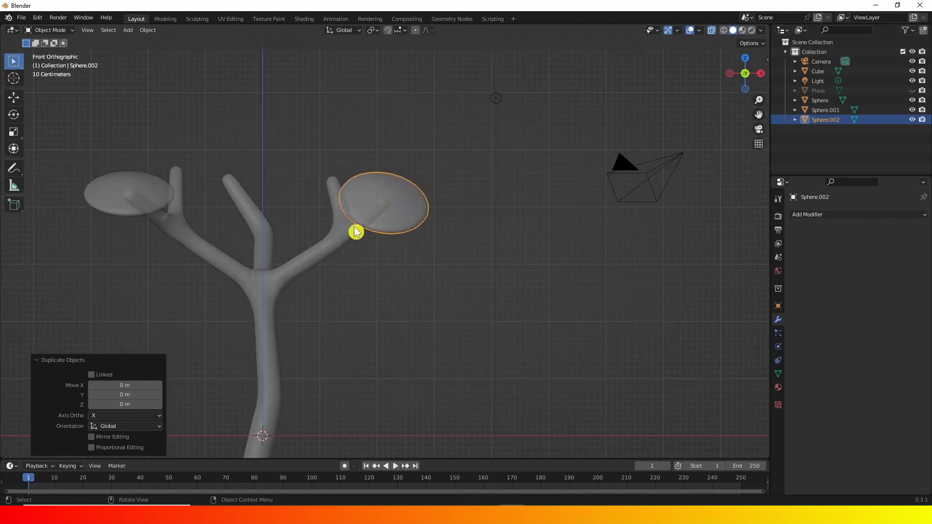
key(g)
key(x)
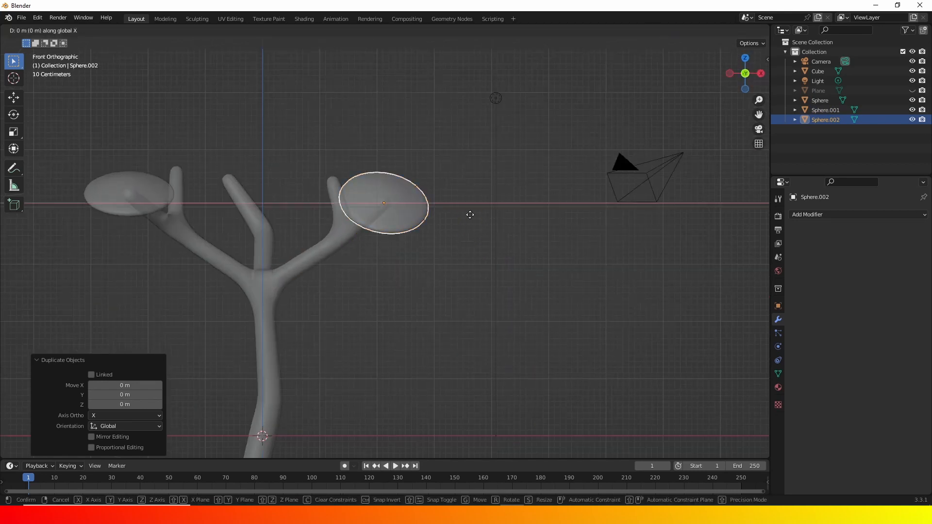
click(427, 216)
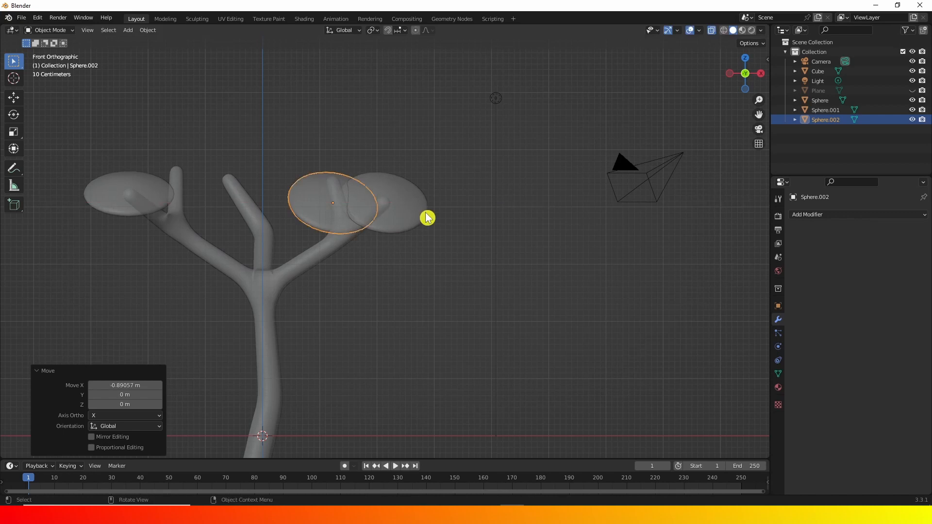
Raise the third disc about 0.41 m along Z to the height of the upright branch's tip
key(g)
key(z)
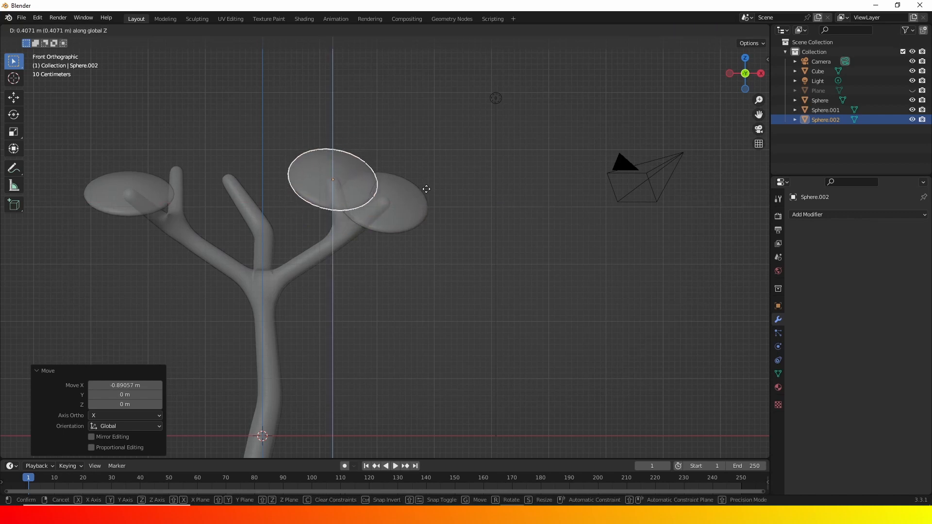
click(444, 208)
Shift the third disc about 1.57 m along Y onto the upright branch's tip and rotate it about 66.6°
key(KP_3)
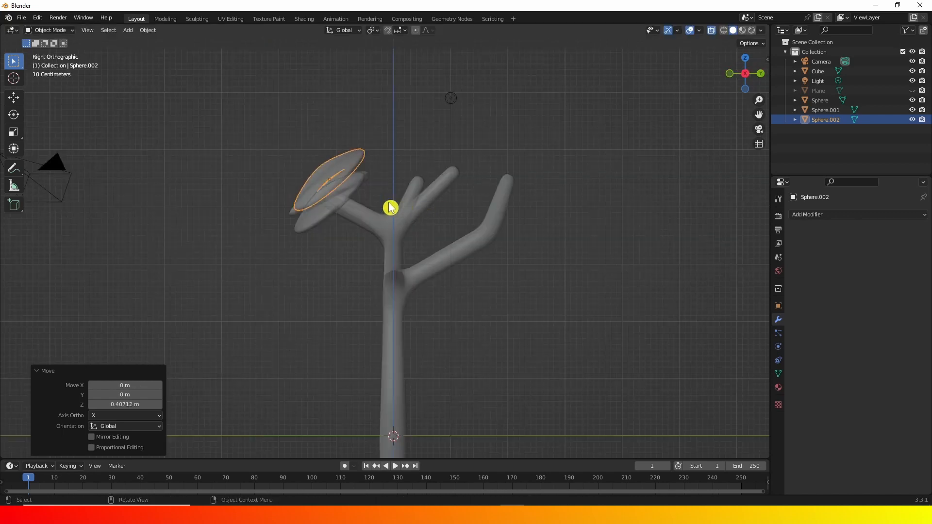
middle_drag(390, 208, 469, 198)
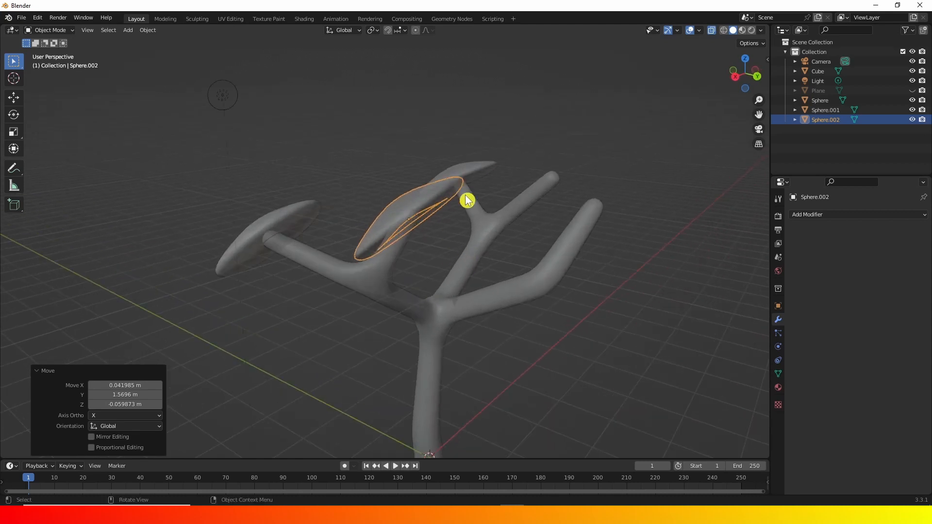
key(r)
click(460, 290)
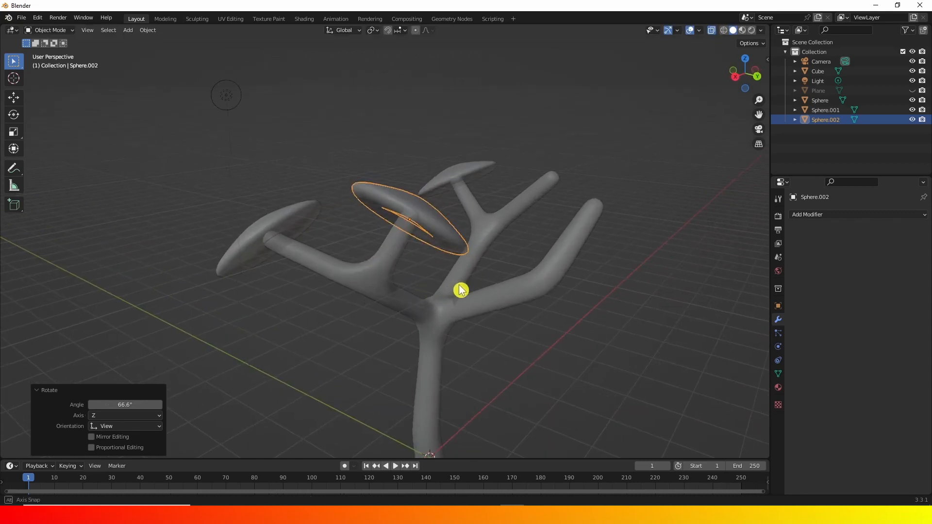
Activate the Move tool with Local transform orientation and nudge the third disc slightly along its local Z axis at the branch tip
middle_drag(460, 289, 611, 176)
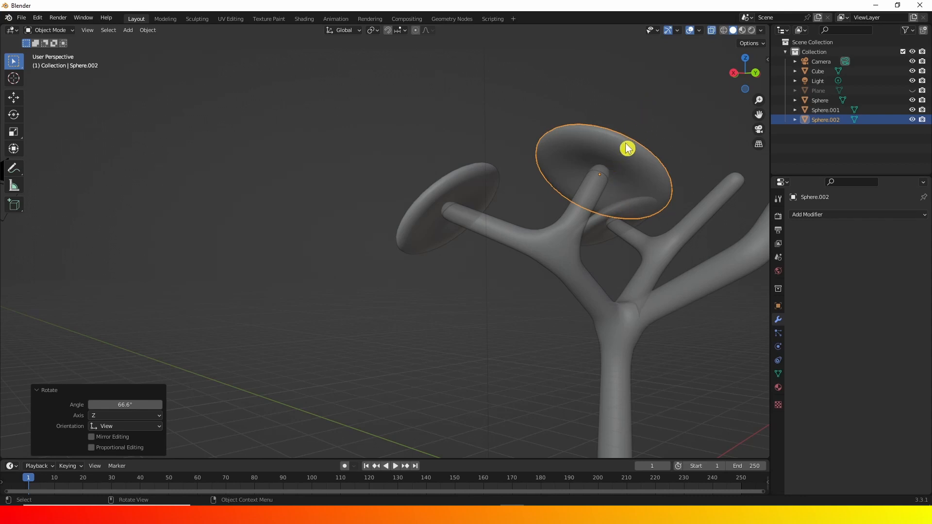
middle_drag(619, 176, 638, 210)
click(14, 99)
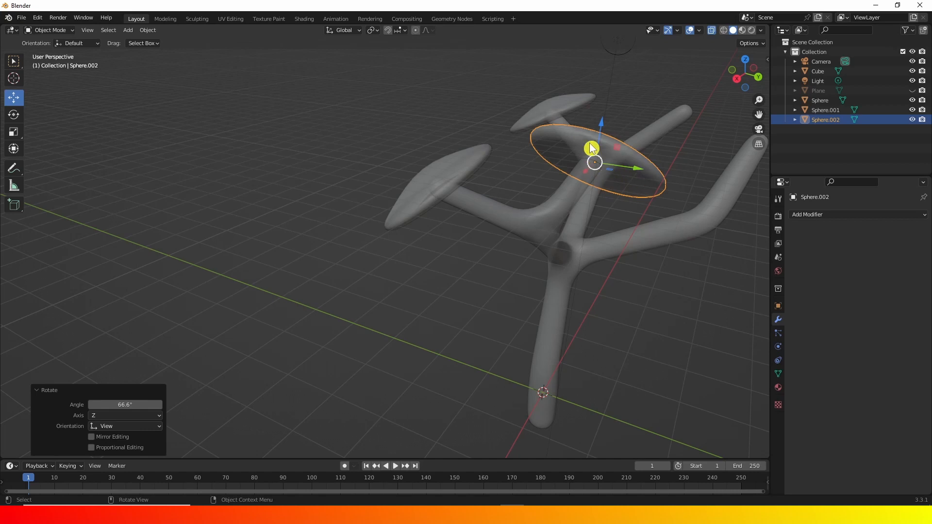
click(344, 31)
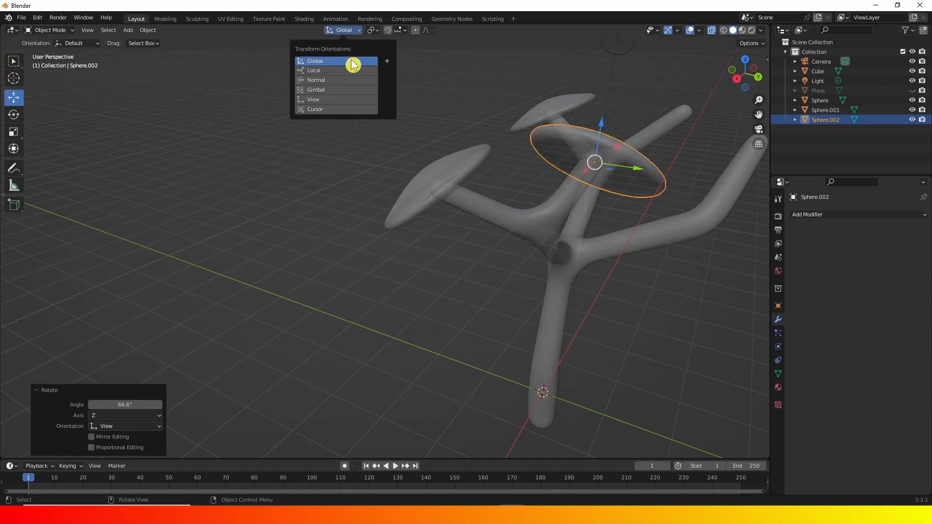
click(320, 75)
drag(614, 131, 619, 127)
Duplicate the original foliage disc on the long side branch, leaving the copy in place
middle_drag(537, 204, 516, 138)
click(694, 212)
click(558, 217)
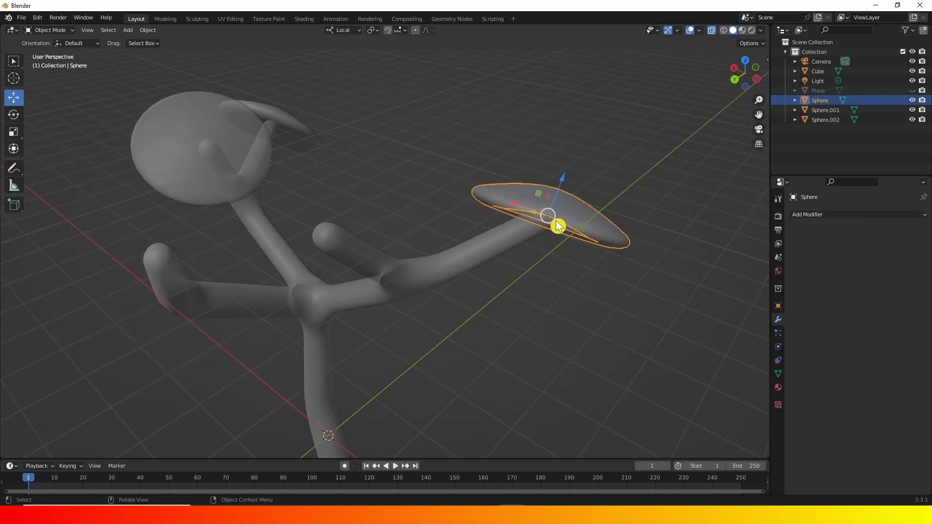
key(shift+d)
right_click(555, 163)
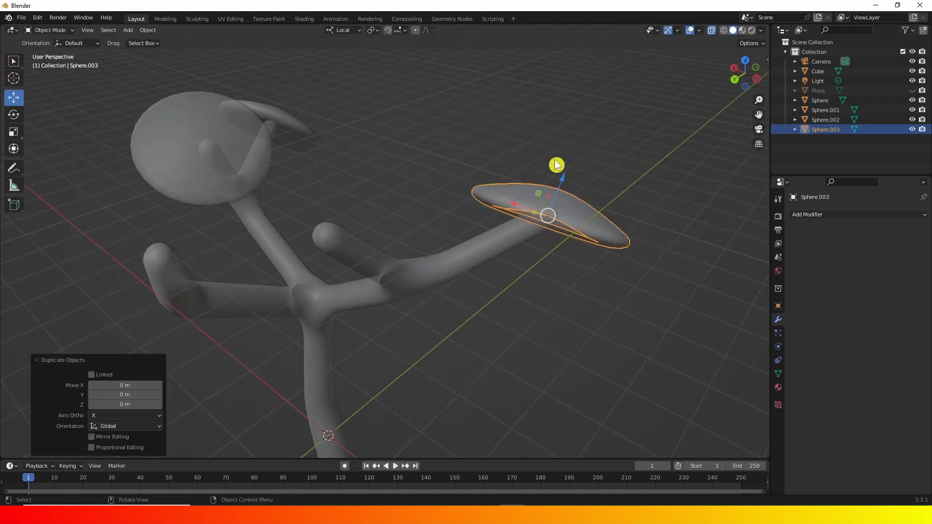
Move the duplicated disc about 1.04 m in X and 2.20 m in Y to the bare neighbouring branch tip and rotate it
middle_drag(451, 237, 451, 272)
key(g)
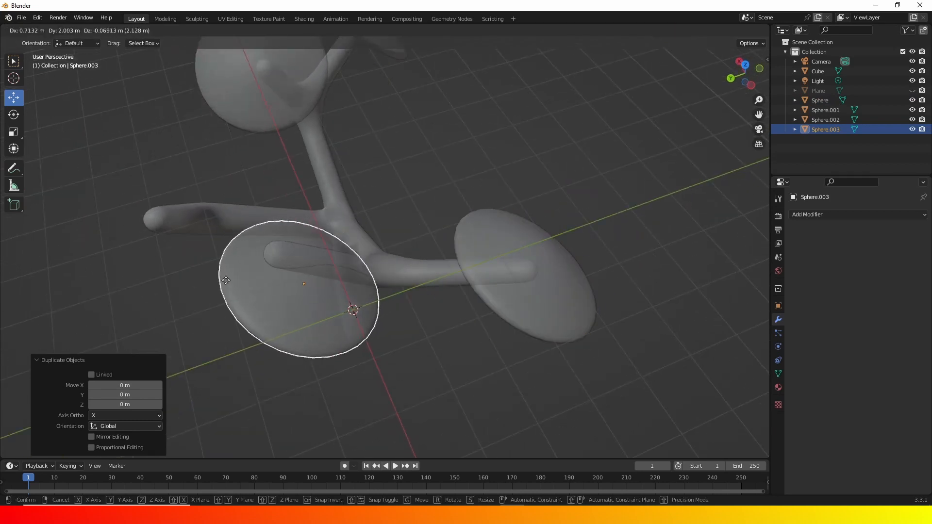
click(193, 254)
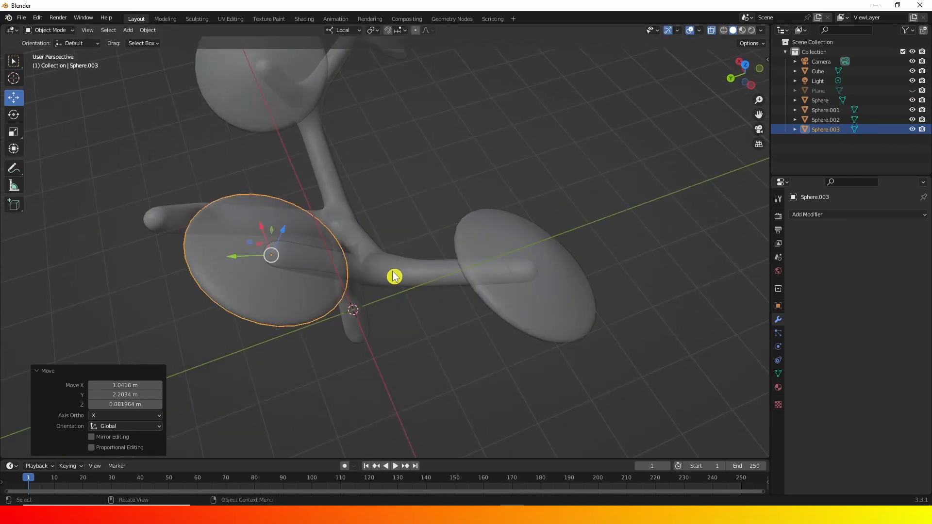
key(r)
click(359, 192)
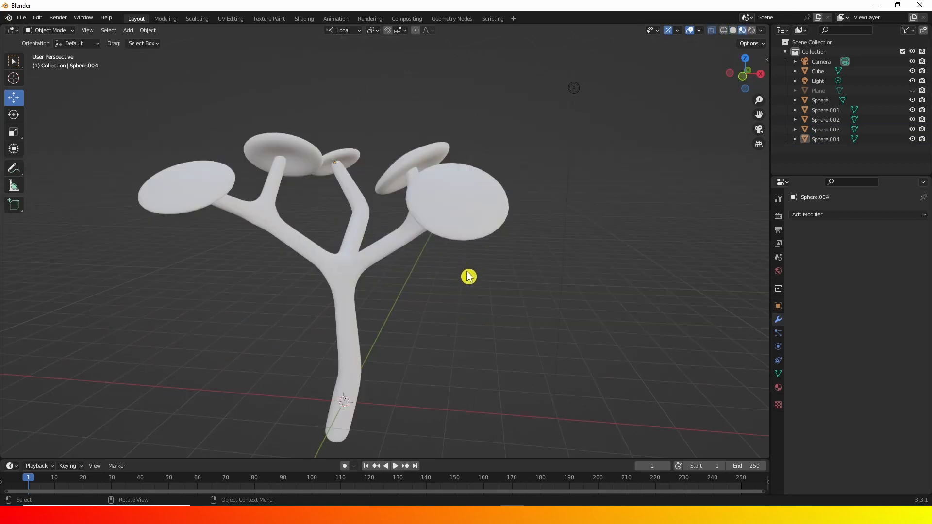
Select all five foliage discs and join them into a single object
middle_drag(467, 272, 464, 293)
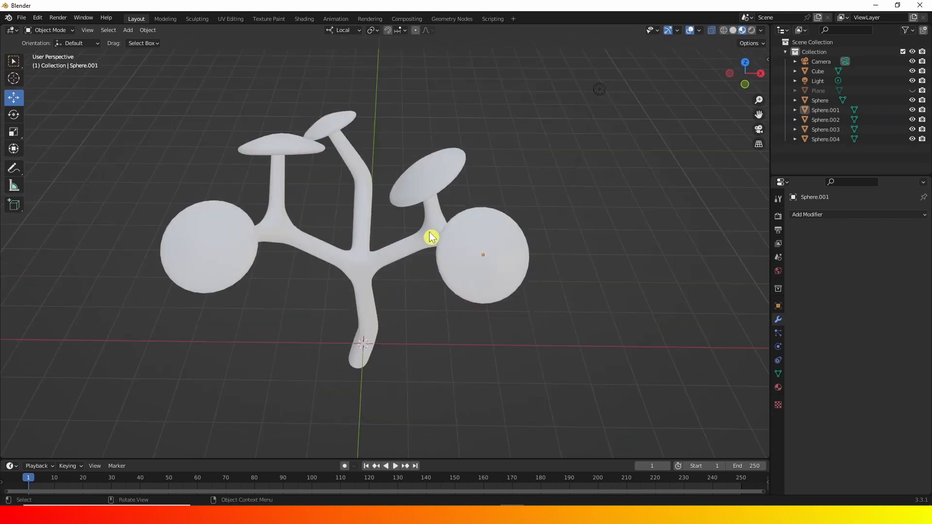
mouse_move(428, 231)
middle_down()
mouse_move(369, 231)
mouse_move(422, 225)
middle_up()
click(233, 234)
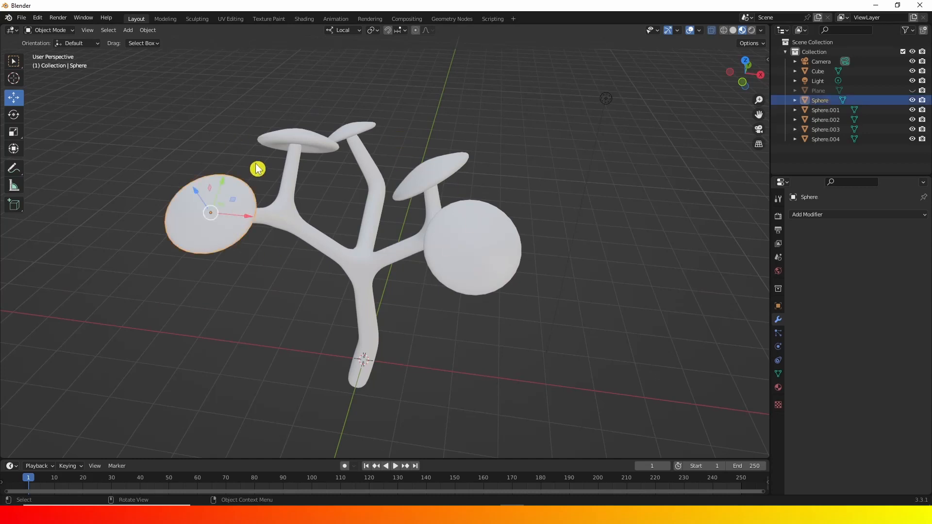
shift+click(300, 143)
shift+click(349, 132)
shift+click(436, 184)
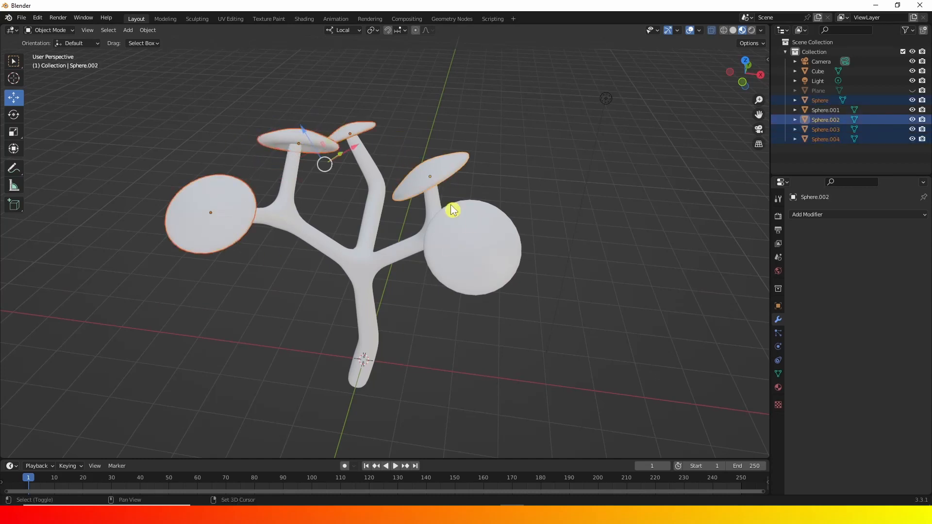
shift+click(474, 247)
key(ctrl+j)
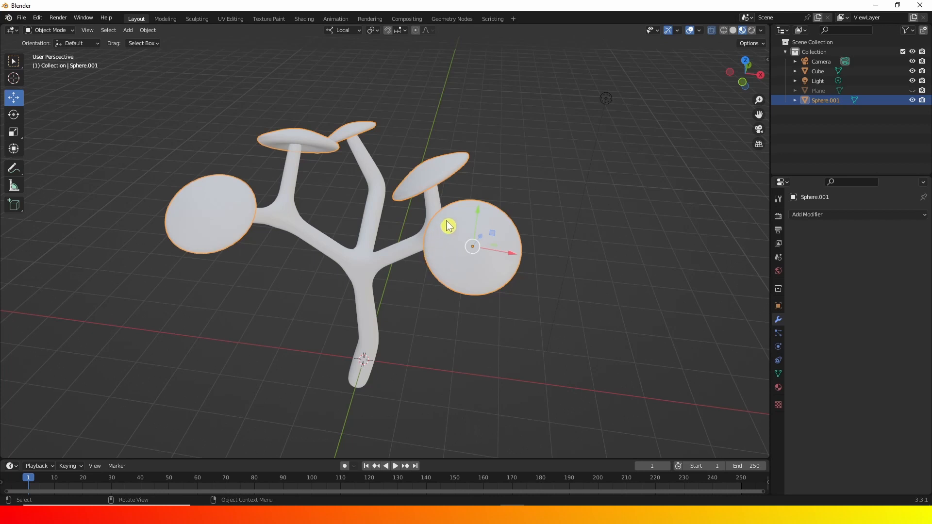
Deselect the joined foliage and reveal the hidden ground plane
click(504, 150)
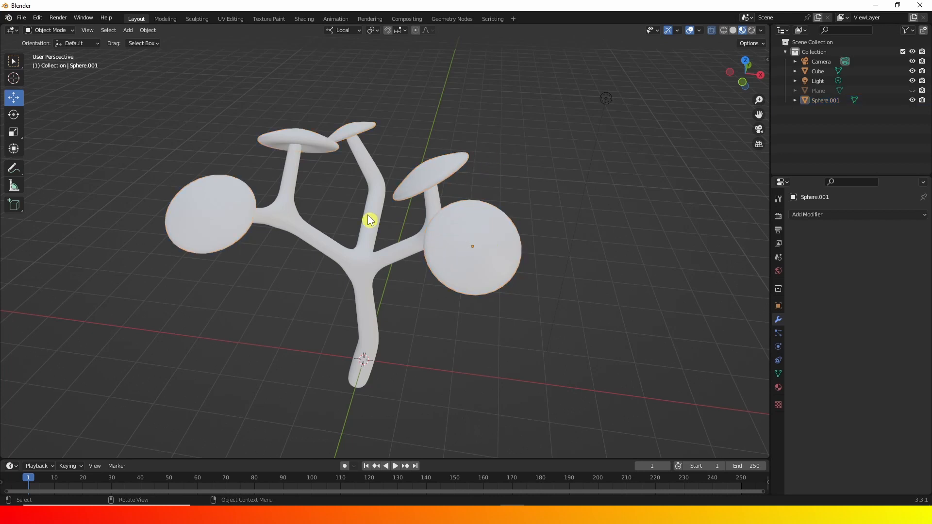
key(alt+h)
scroll(395, 336, down, 4)
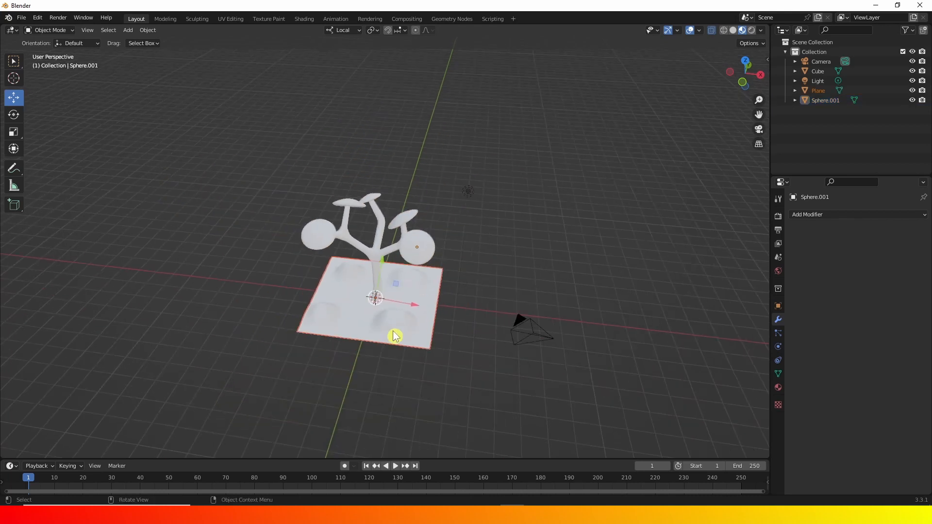
In front view, select the trunk and foliage together and scale them uniformly to about 0.233
key(KP_1)
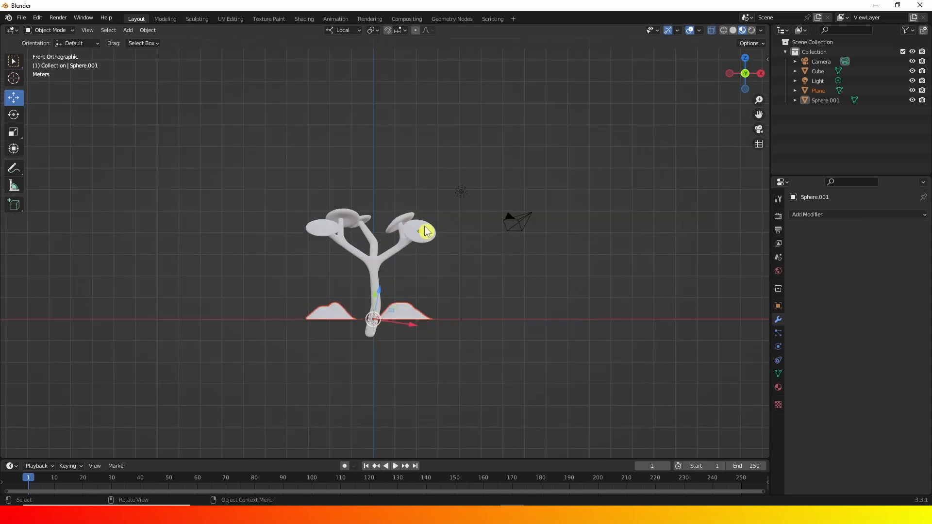
scroll(396, 245, up, 5)
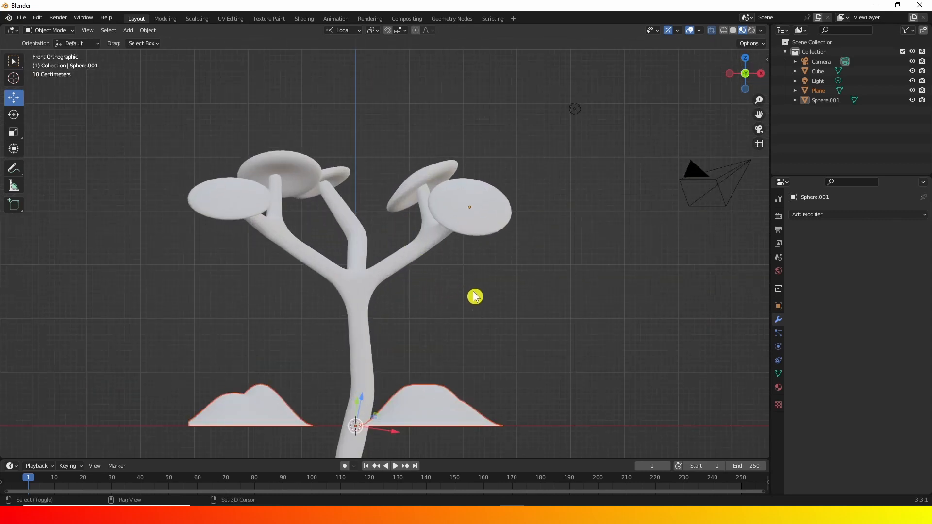
shift+middle_drag(472, 291, 441, 263)
drag(471, 71, 167, 285)
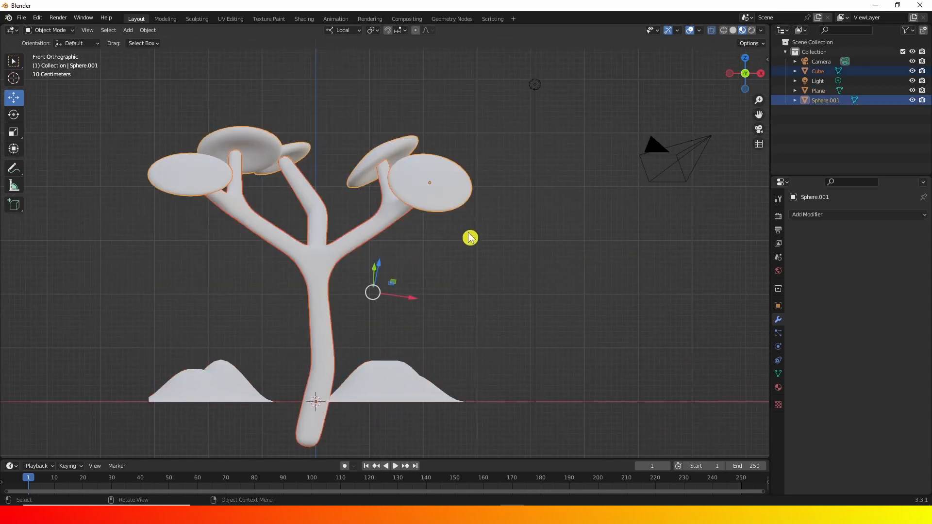
key(s)
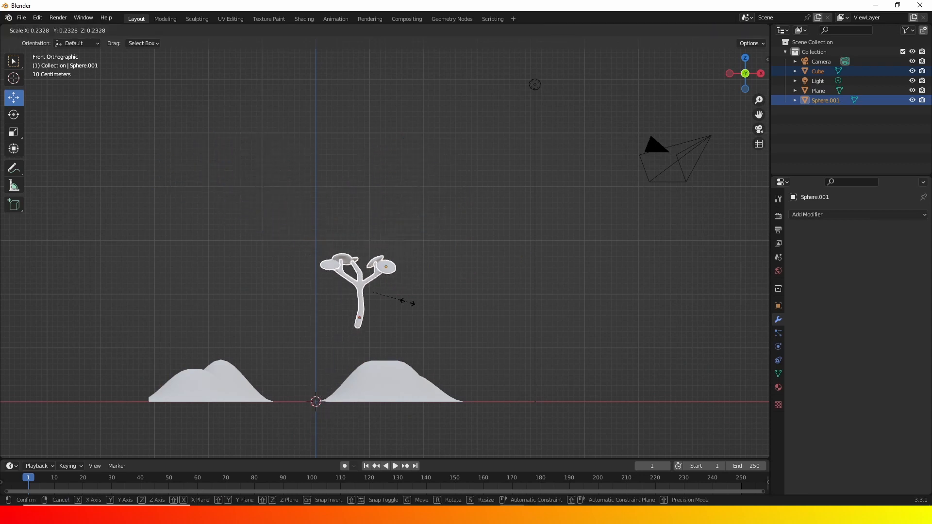
click(361, 272)
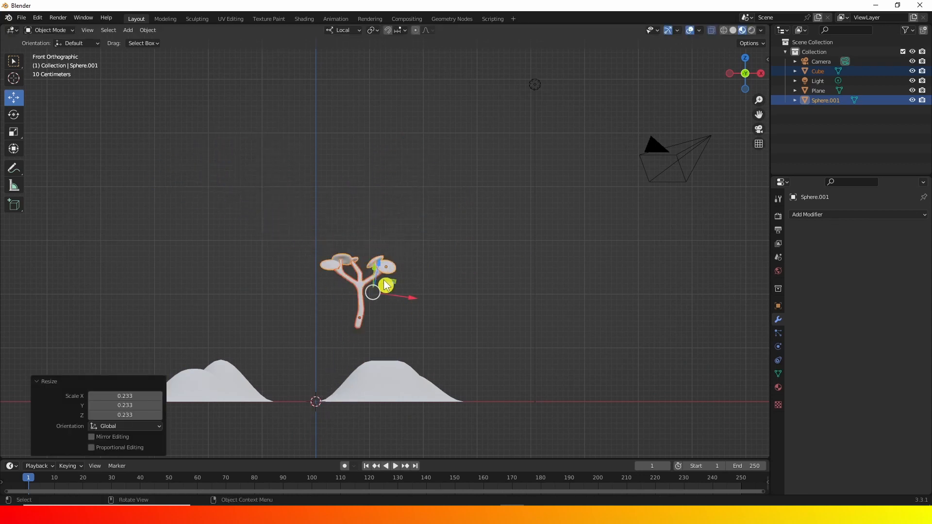
Set the transform orientation to Global and lower the small tree about 1.38 m along Z to the ground
click(342, 30)
click(334, 61)
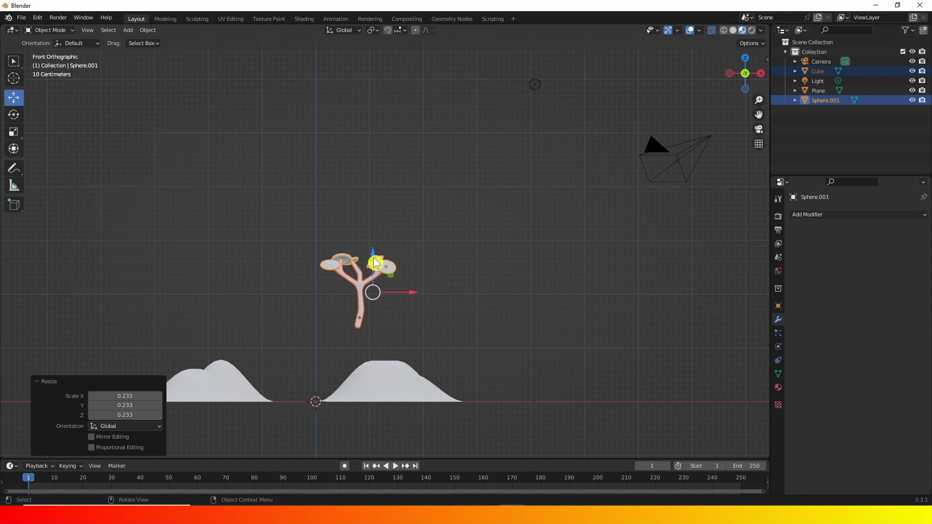
shift+middle_drag(381, 330, 440, 187)
scroll(441, 188, down, 1)
key(g)
key(z)
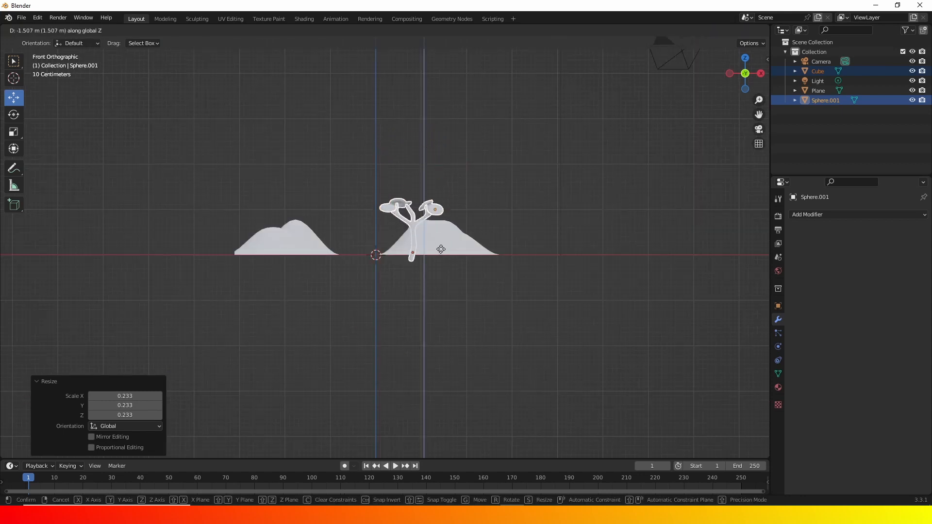
click(440, 243)
Switch the viewport to Solid shading and turn off X-ray
middle_drag(449, 270, 531, 304)
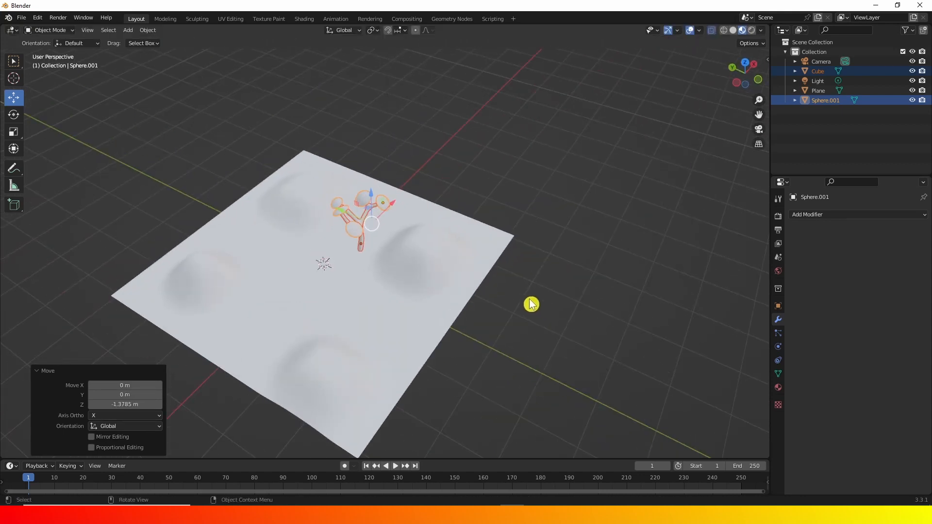
scroll(369, 257, up, 2)
shift+middle_drag(419, 244, 501, 156)
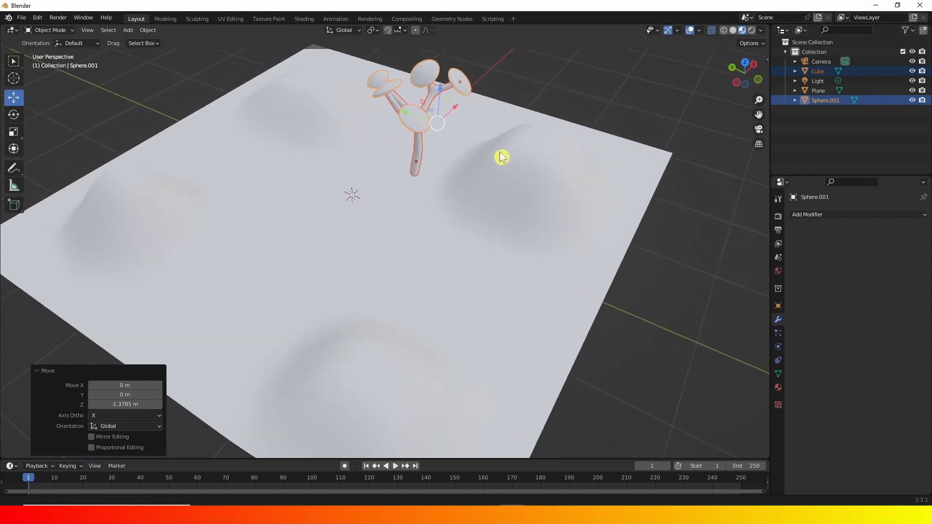
click(733, 30)
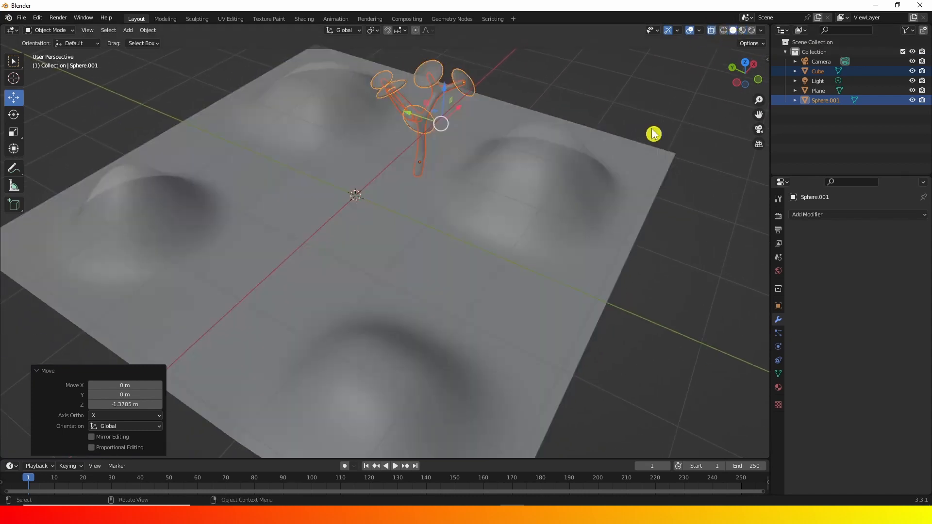
click(712, 33)
Move the tree about -0.59 m along Y to the nearby hill and raise it about 0.18 m along Z
middle_drag(508, 135, 363, 96)
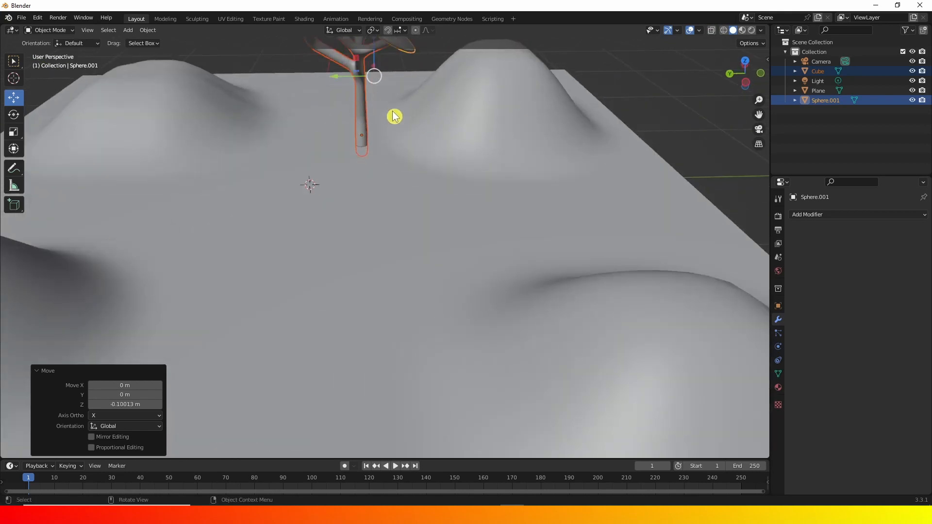
drag(337, 80, 406, 77)
scroll(453, 103, down, 5)
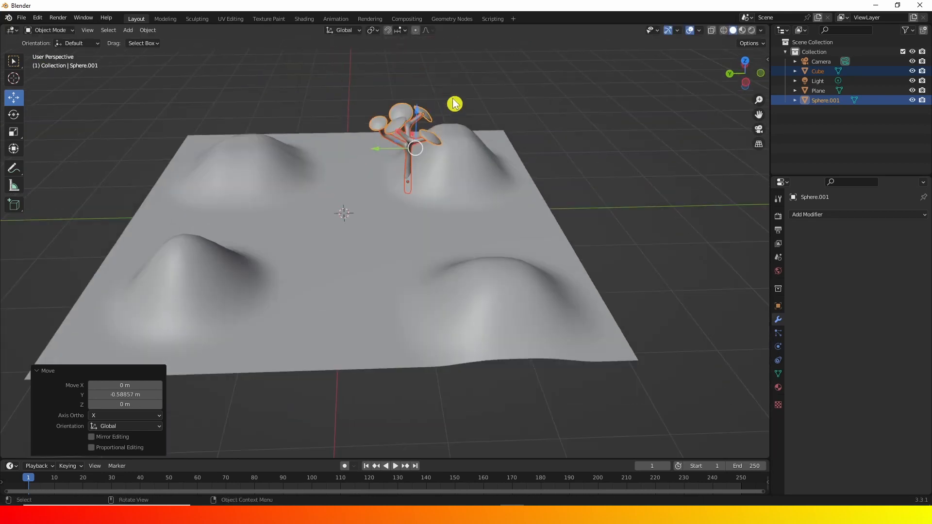
mouse_move(420, 118)
mouse_down()
mouse_move(421, 99)
mouse_move(421, 109)
mouse_up()
middle_drag(463, 163, 385, 169)
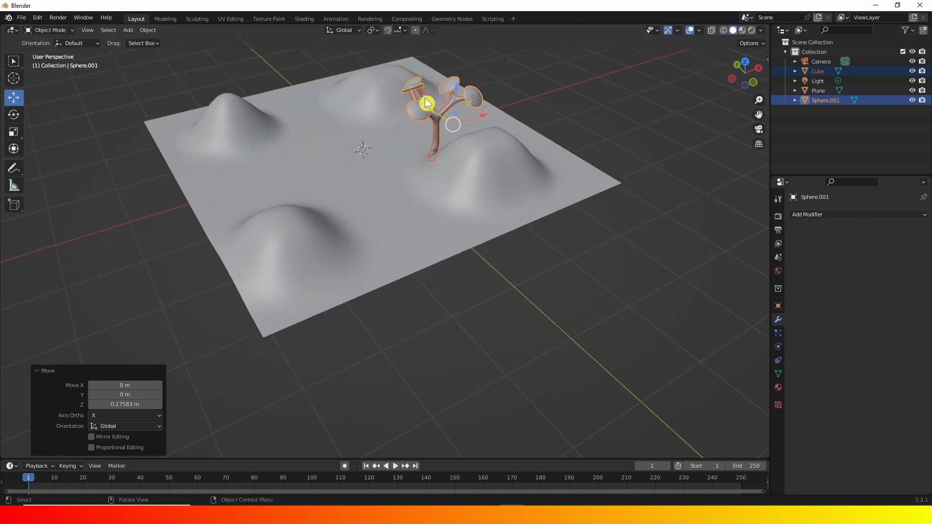
Duplicate the whole tree and move the copy about -3.13 m along X to the adjacent hill
middle_drag(473, 155, 414, 160)
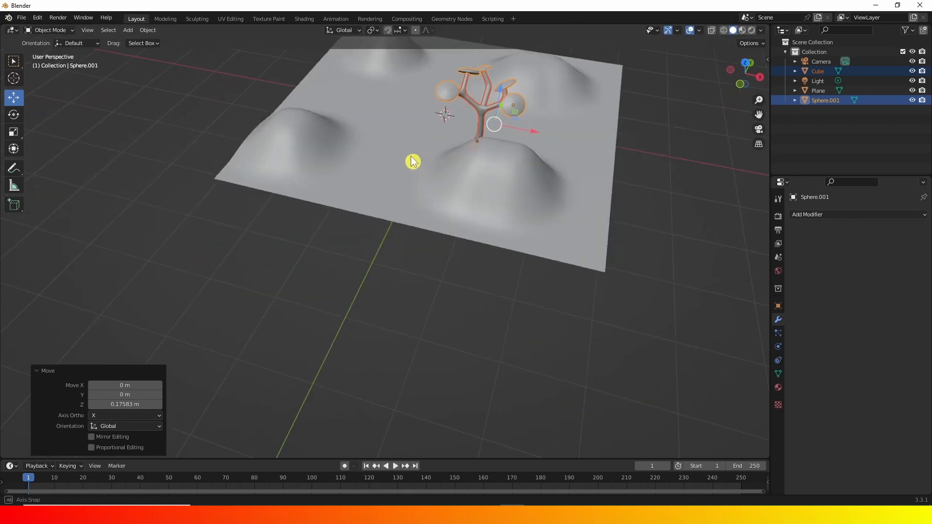
key(shift+d)
right_click(464, 163)
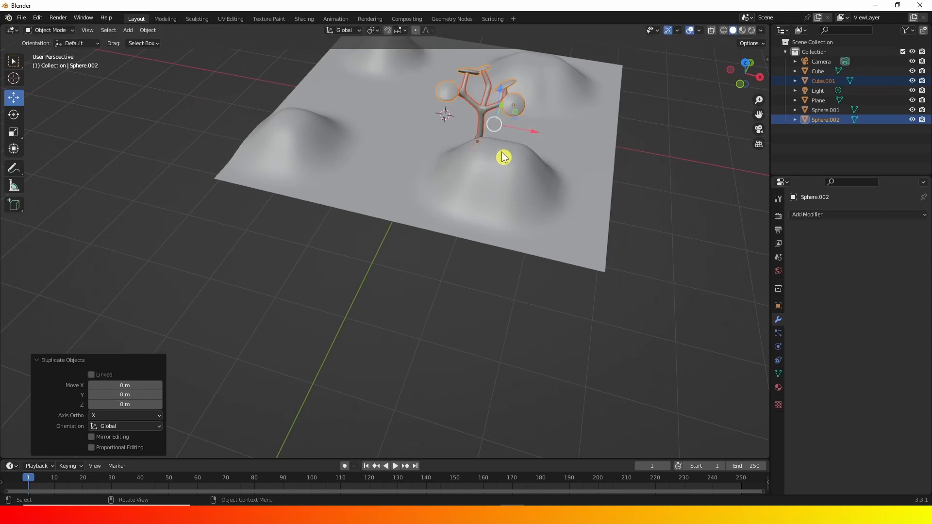
middle_drag(497, 183, 558, 131)
key(g)
key(x)
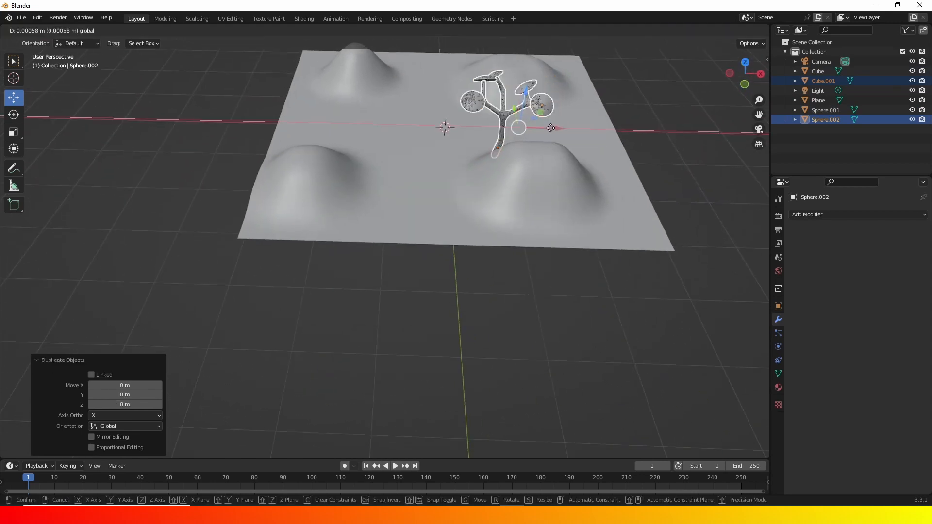
click(401, 173)
Duplicate the second tree and move the copy about 2.10 m along X, back toward the first tree
middle_drag(401, 173, 496, 170)
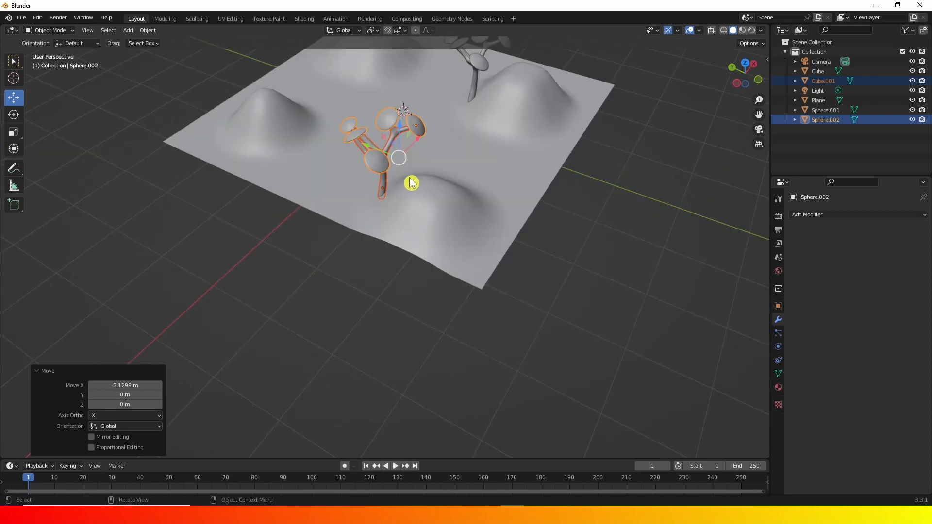
key(shift+d)
key(Escape)
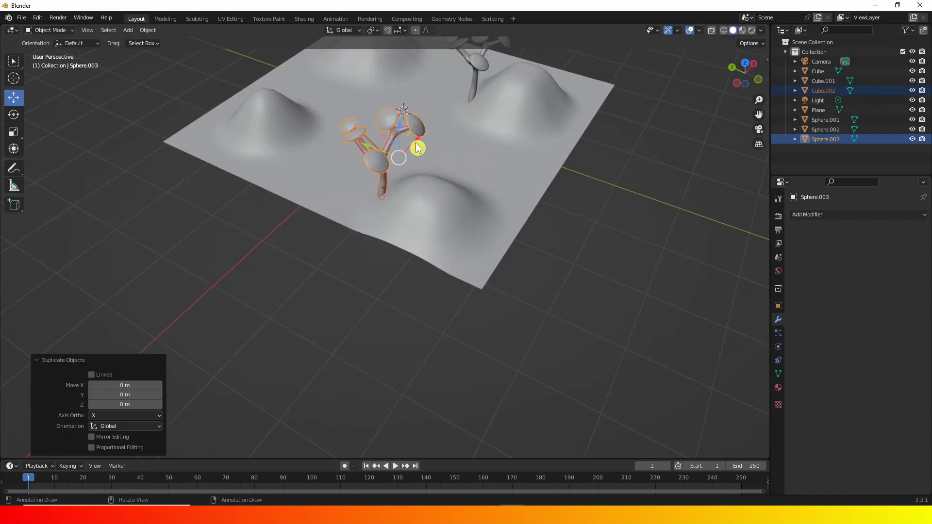
key(g)
key(x)
click(493, 89)
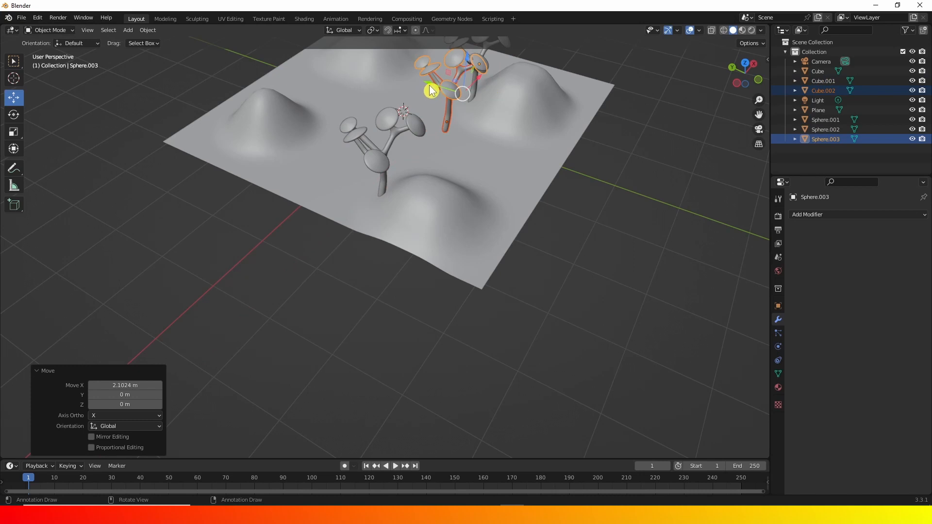
Shift the third tree about -1.54 m along Y toward the plane's edge and lower it along Z
key(g)
key(y)
click(507, 129)
middle_drag(507, 129, 549, 161)
key(g)
key(z)
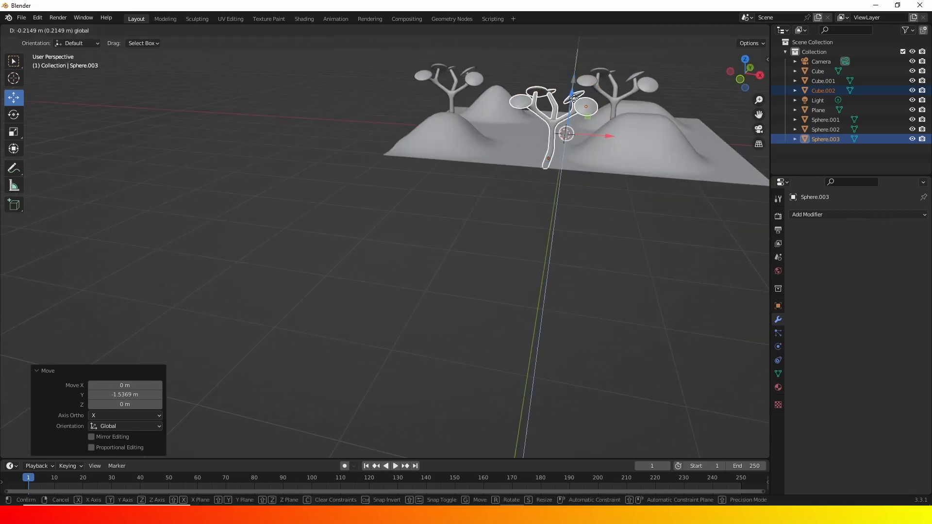
click(591, 121)
Move the third tree freely about 0.70 m in X and 0.20 m in Y, and raise it slightly along Z on the hillside
key(g)
click(649, 137)
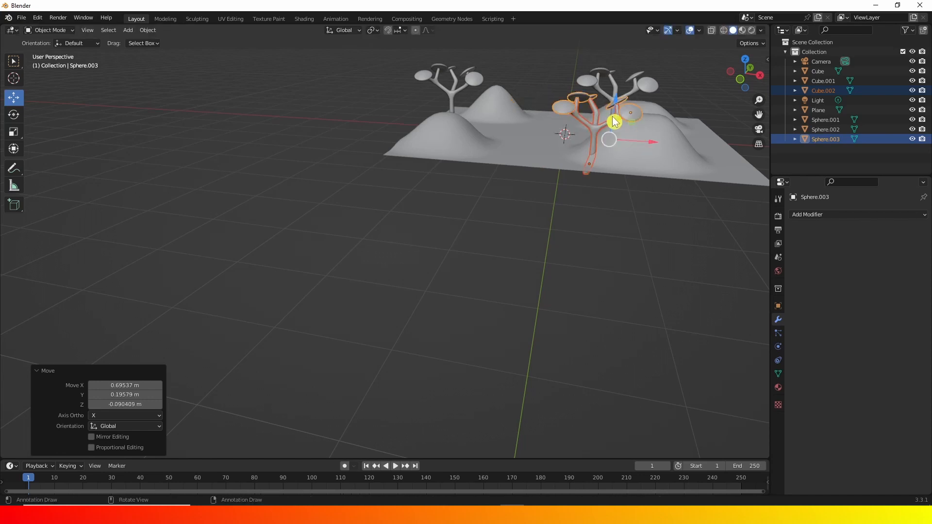
drag(615, 112, 618, 99)
middle_drag(572, 163, 515, 184)
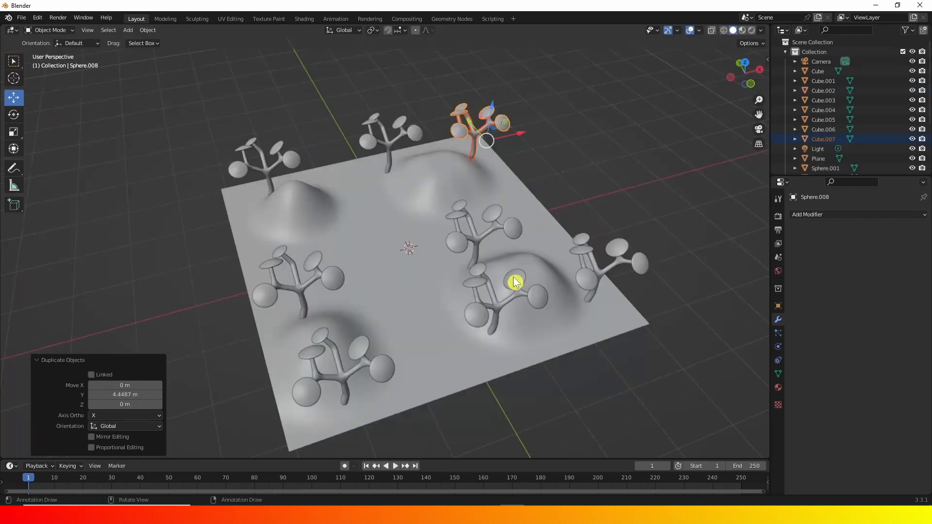
middle_drag(514, 281, 500, 241)
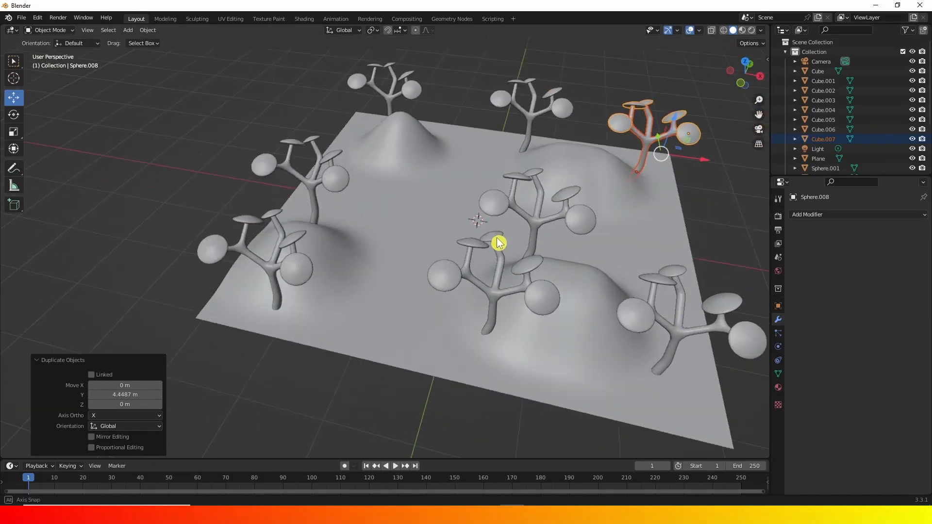
middle_drag(389, 214, 530, 219)
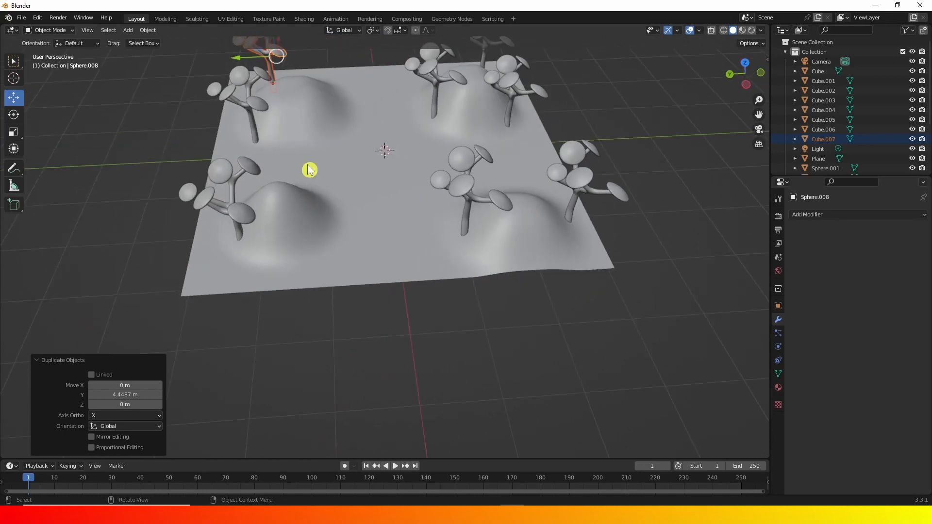
Add a particle system to the landscape plane and set its type to Hair
middle_drag(324, 182, 314, 247)
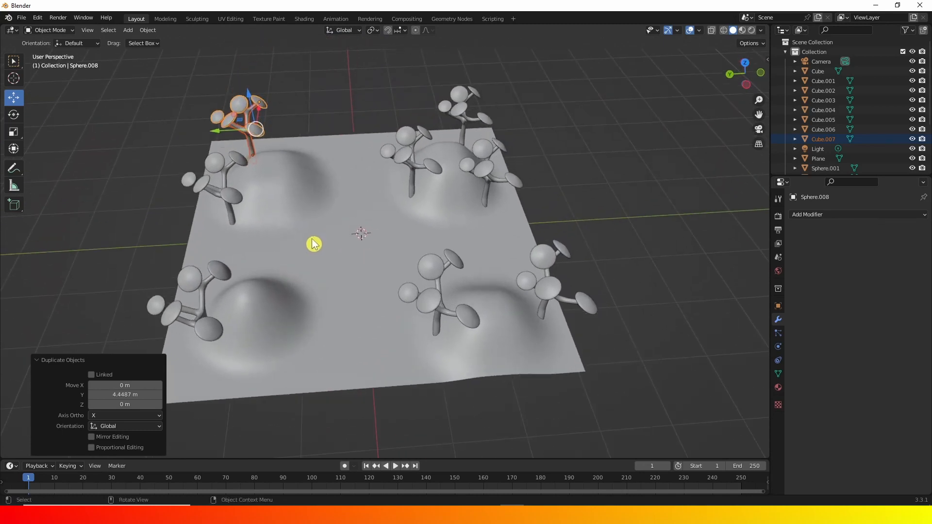
scroll(314, 244, up, 2)
click(330, 218)
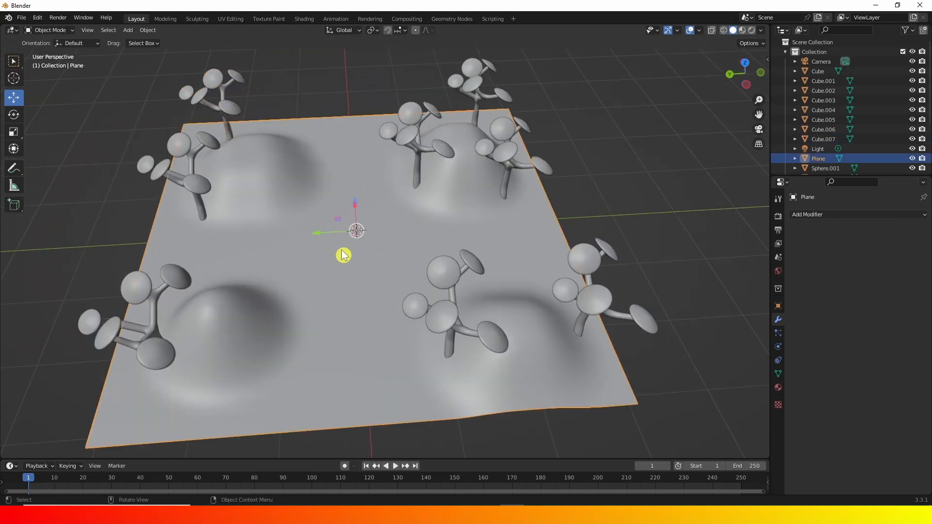
click(779, 334)
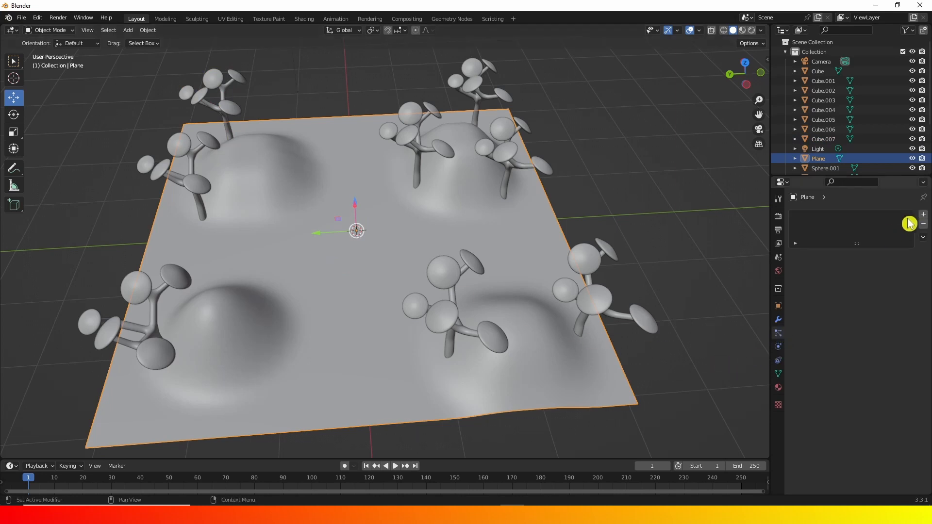
click(923, 217)
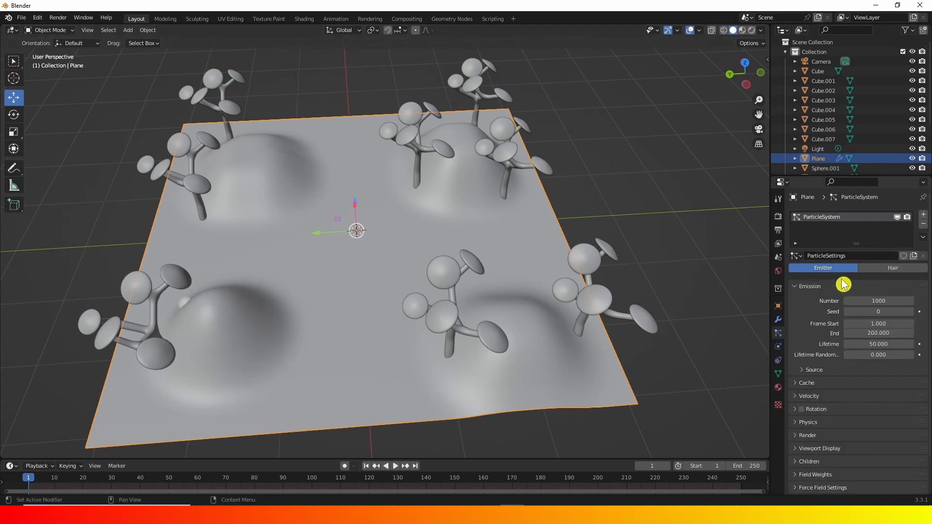
click(892, 270)
Set the number of hair particles on the plane to 15000
scroll(328, 291, down, 4)
middle_drag(328, 291, 224, 210)
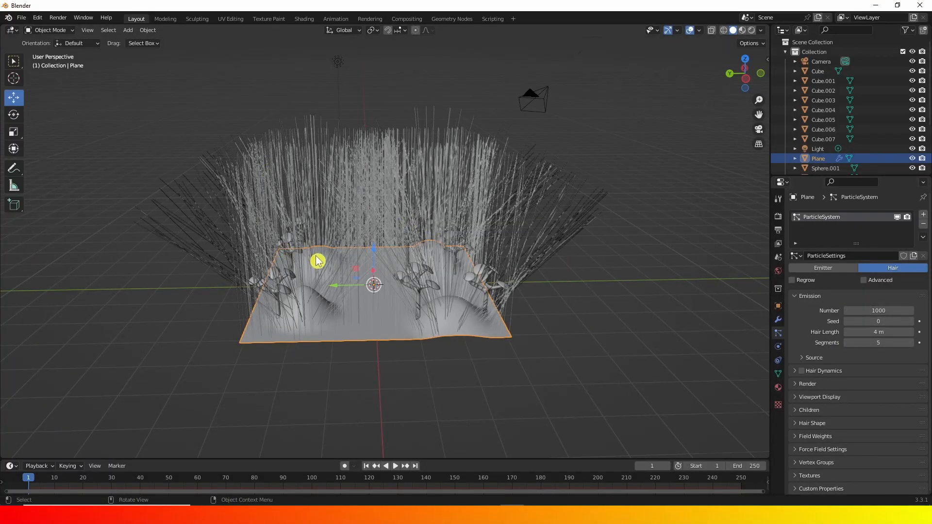
scroll(335, 257, up, 3)
mouse_move(370, 298)
middle_down()
mouse_move(326, 308)
mouse_move(359, 298)
middle_up()
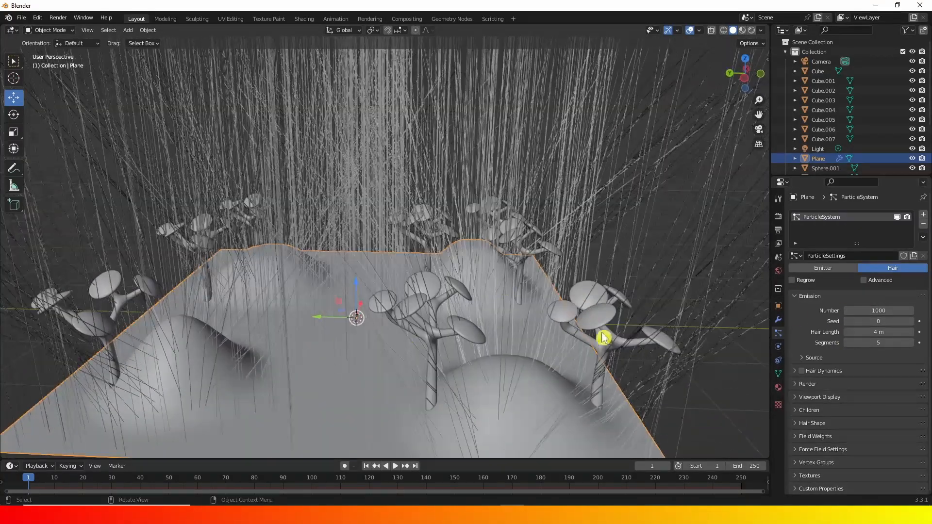
click(881, 313)
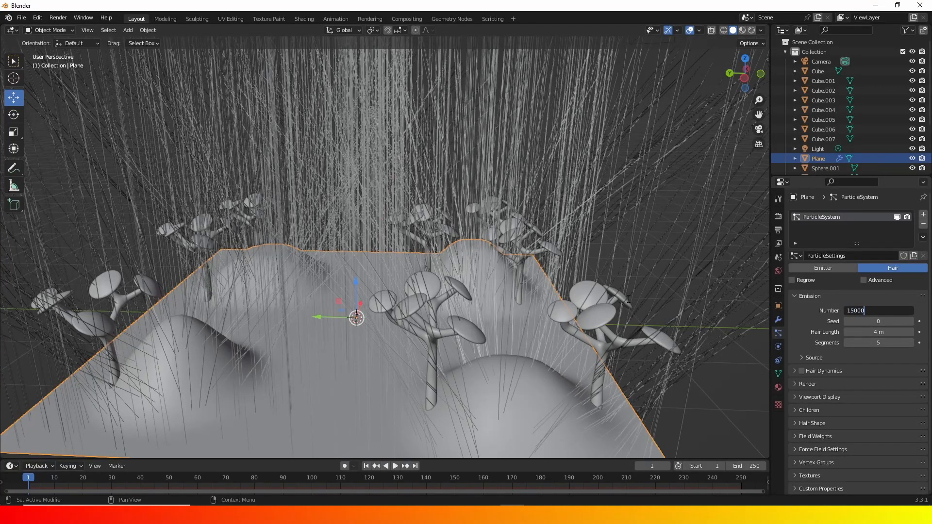
key(Return)
Set the Hair Length of the plane's particle system to 0.2 m
scroll(516, 252, down, 5)
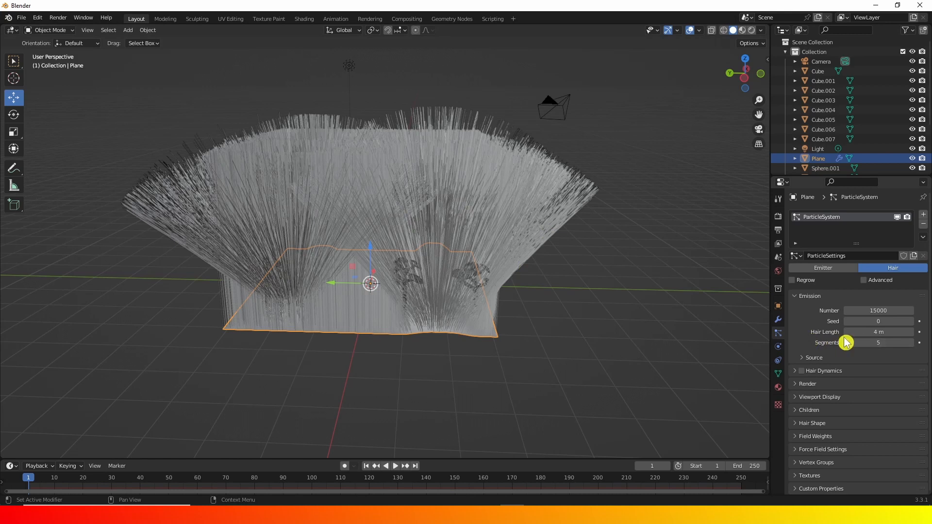
double_click(880, 333)
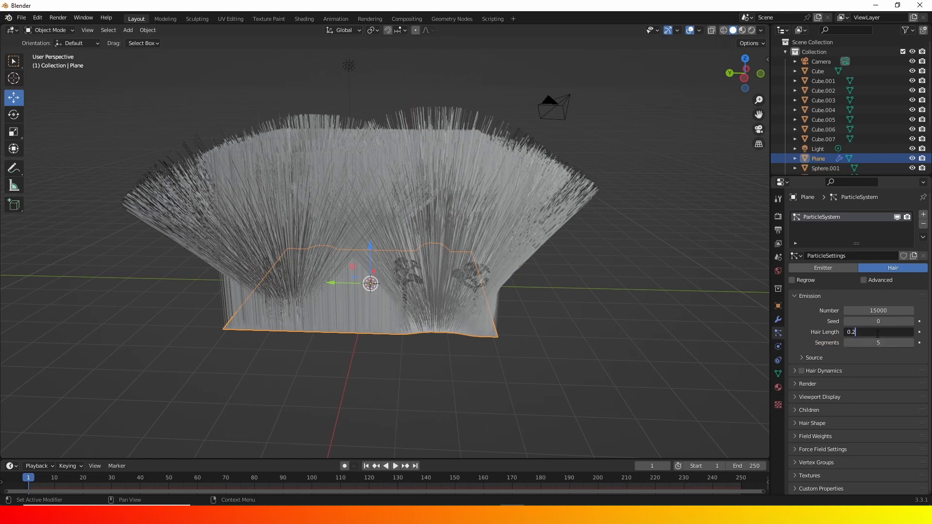
text(0.20)
key(Return)
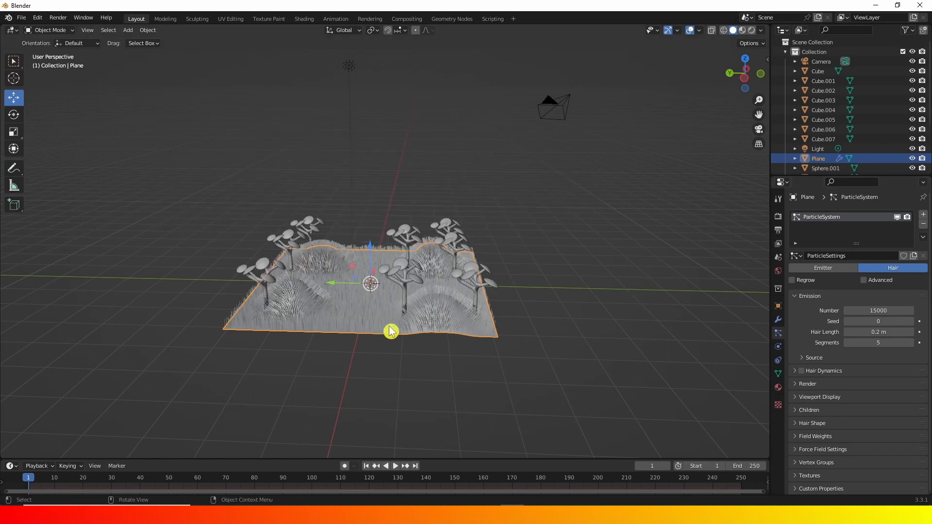
Inspect the short grass around the hills and enable the Advanced hair settings
scroll(383, 328, up, 5)
middle_drag(383, 328, 316, 285)
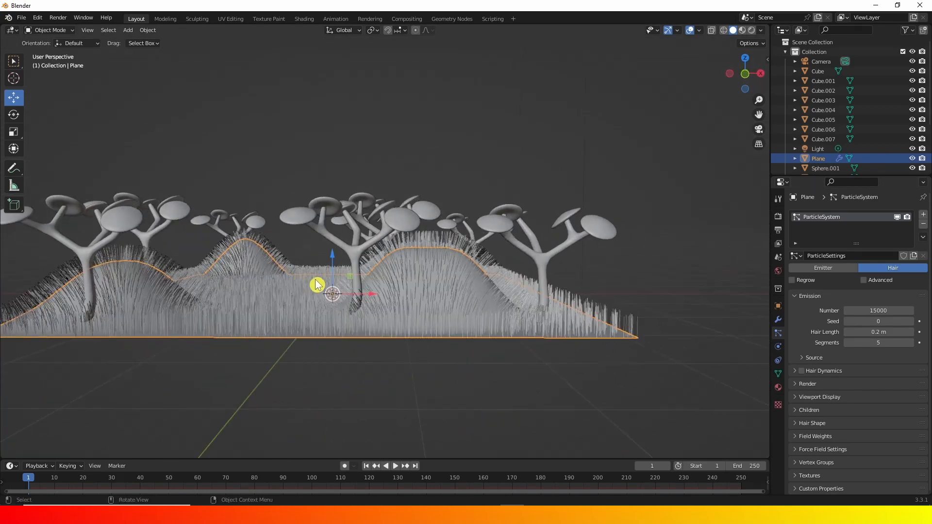
middle_drag(361, 307, 387, 308)
scroll(445, 312, up, 2)
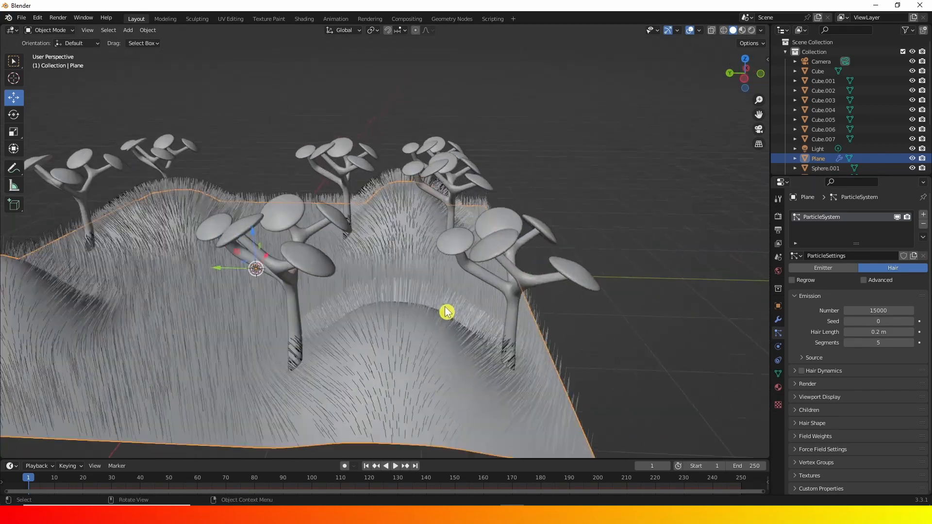
middle_drag(458, 253, 412, 239)
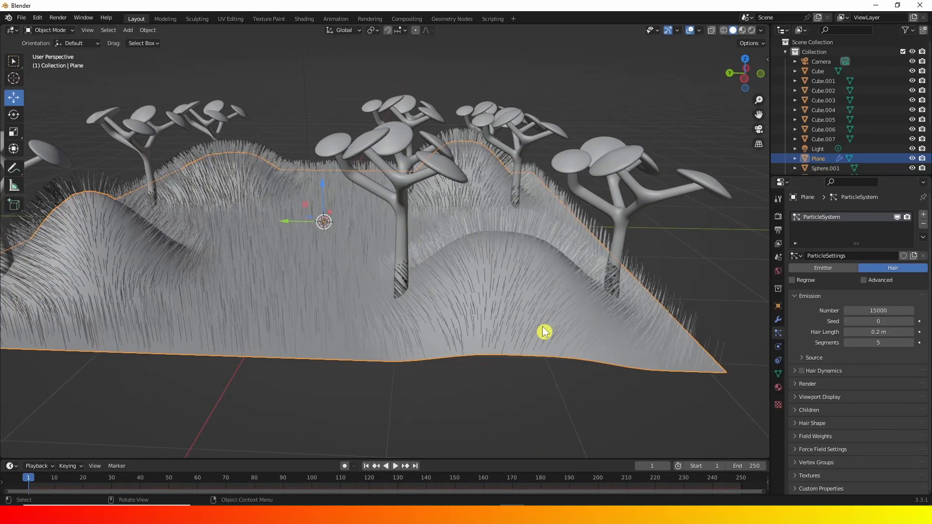
click(862, 280)
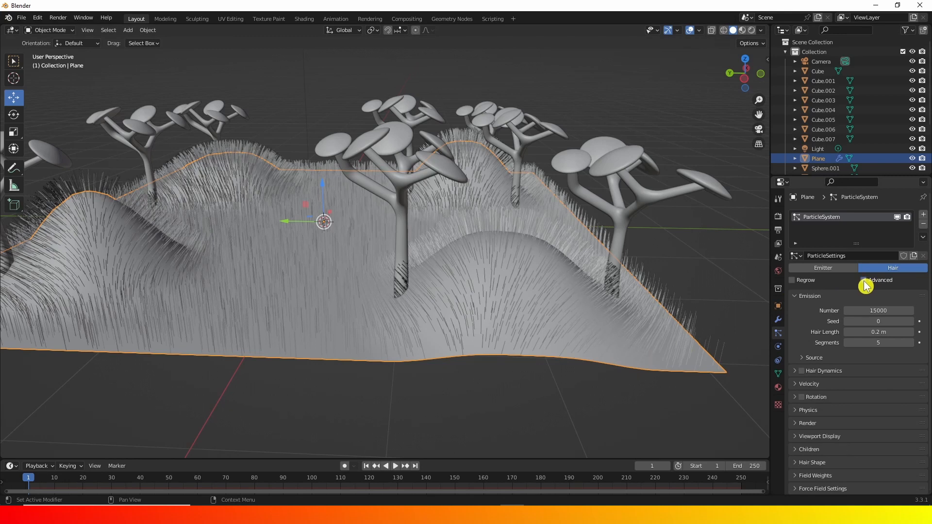
In the hair system's Physics forces, set Brownian to 0.1 to randomize the grass direction
middle_drag(497, 267, 807, 347)
scroll(807, 348, down, 2)
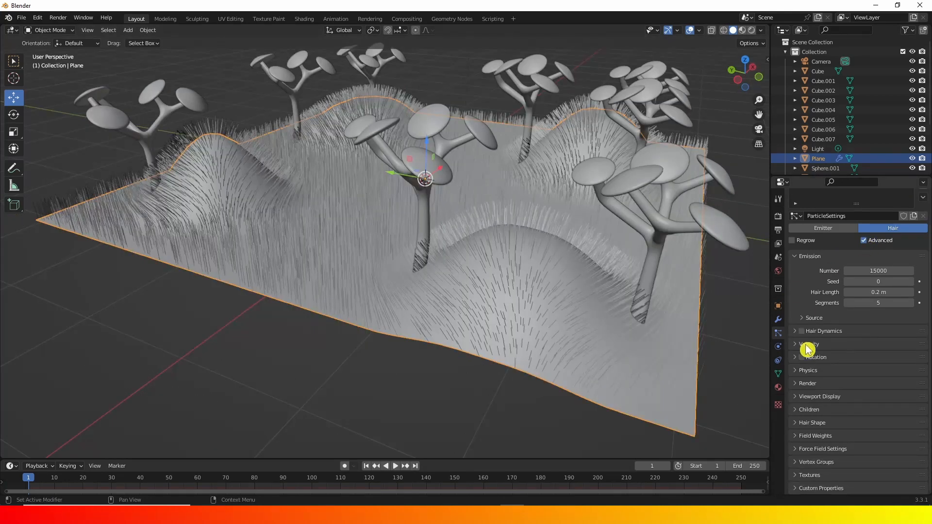
click(798, 372)
scroll(810, 377, down, 3)
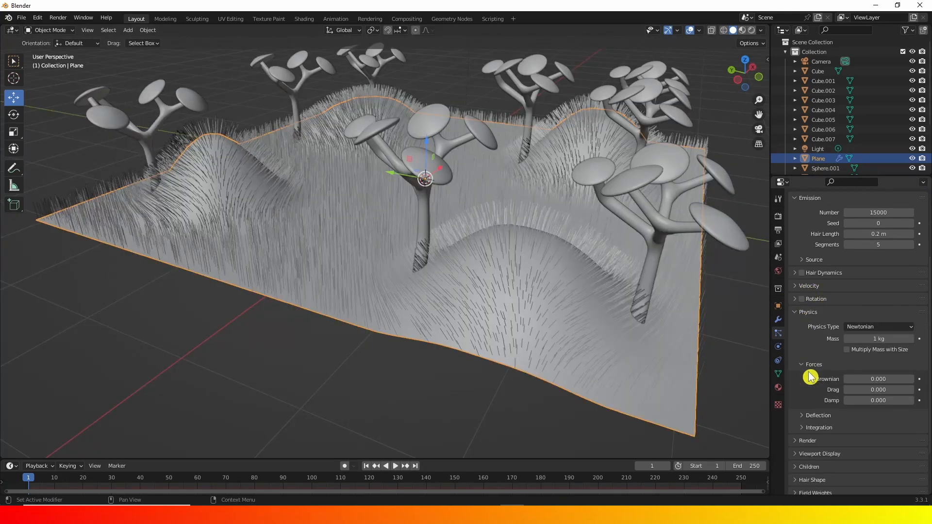
scroll(814, 340, down, 2)
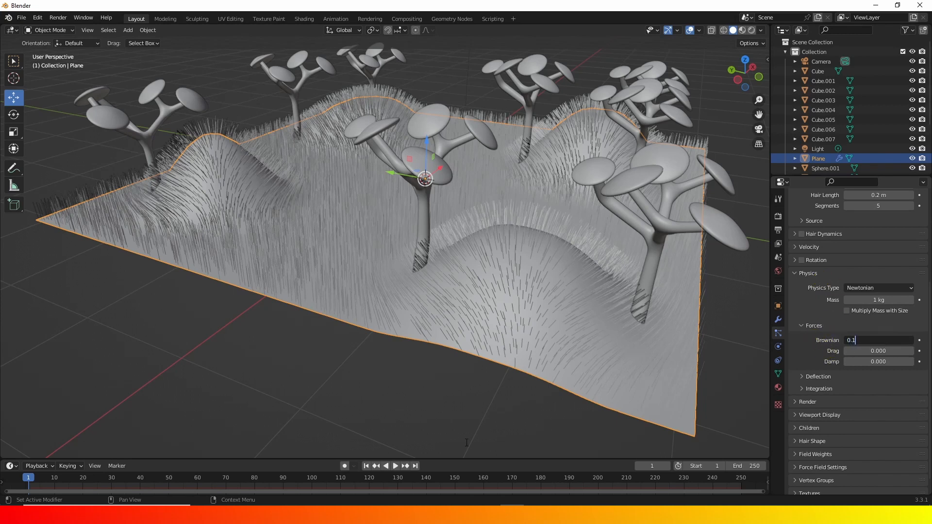
key(Return)
Set the hair system's Children mode to Simple to thicken the grass
middle_drag(499, 255, 551, 253)
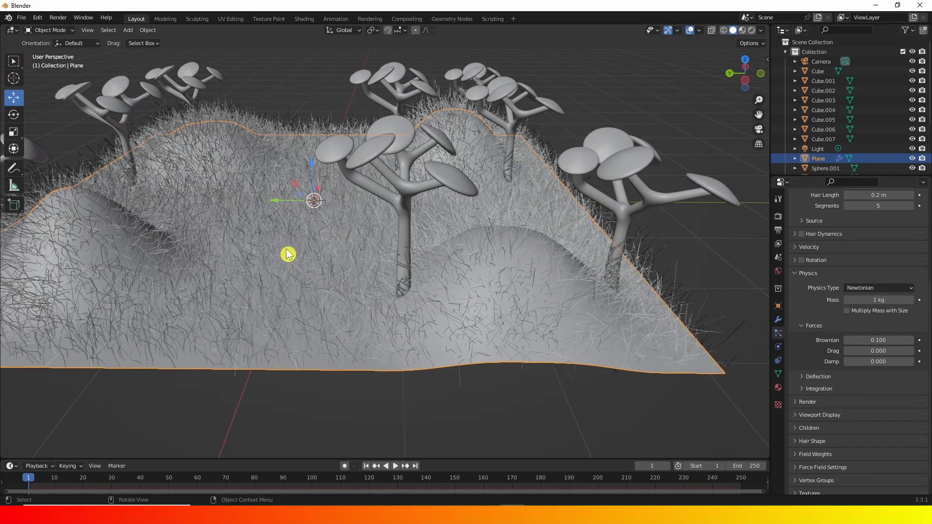
scroll(870, 319, down, 1)
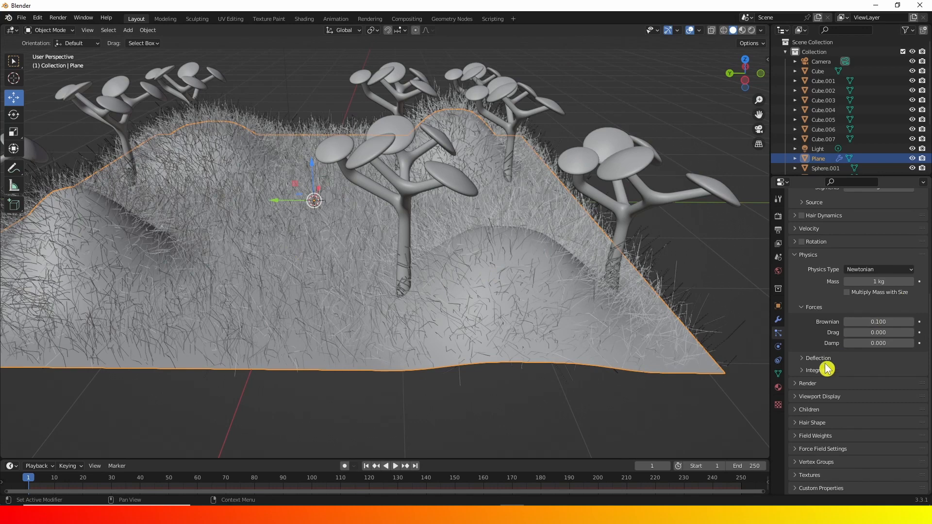
click(800, 410)
scroll(821, 408, down, 1)
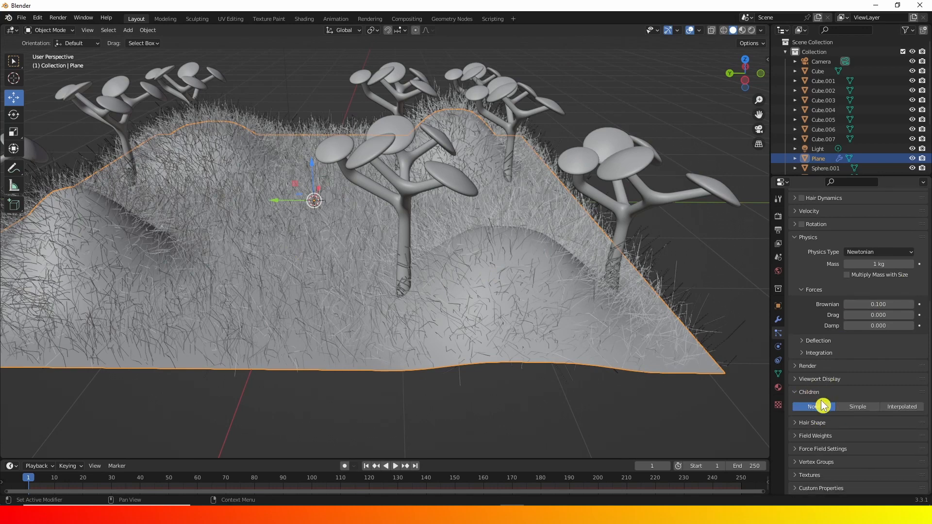
click(866, 411)
Set the Clump value of the child hairs to -1.000 in the Clumping settings
middle_drag(564, 316, 369, 311)
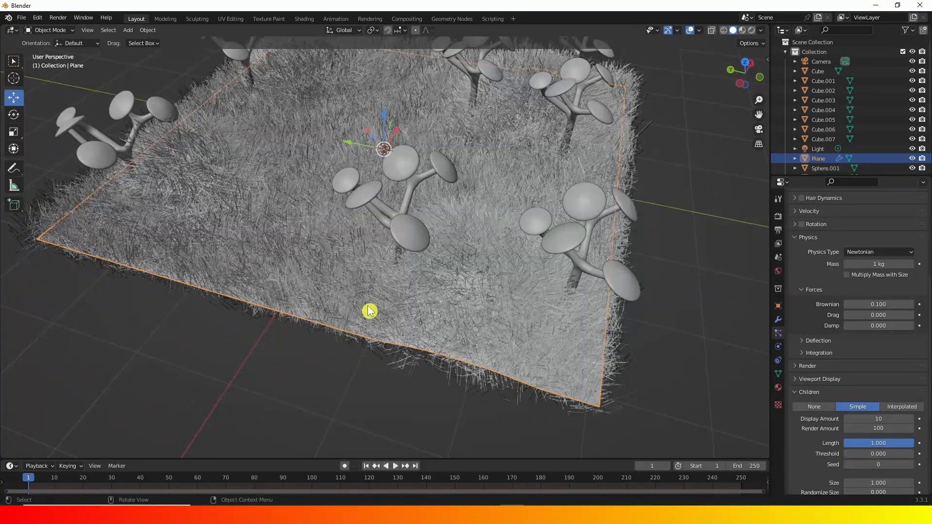
scroll(821, 302, down, 6)
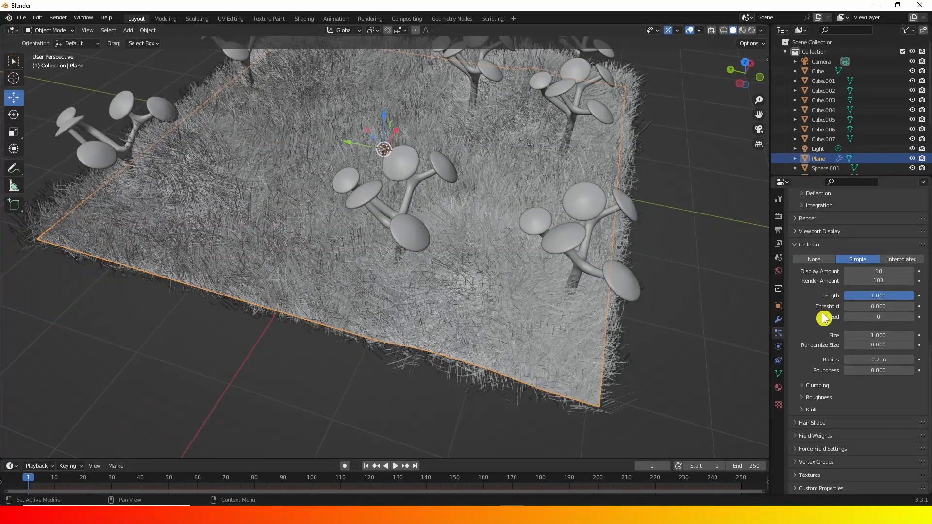
click(807, 387)
scroll(811, 388, down, 3)
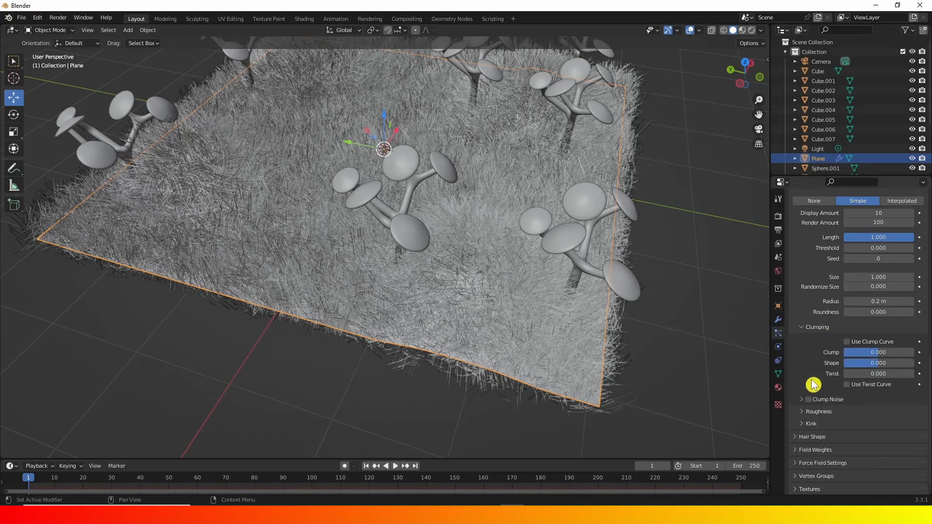
click(879, 353)
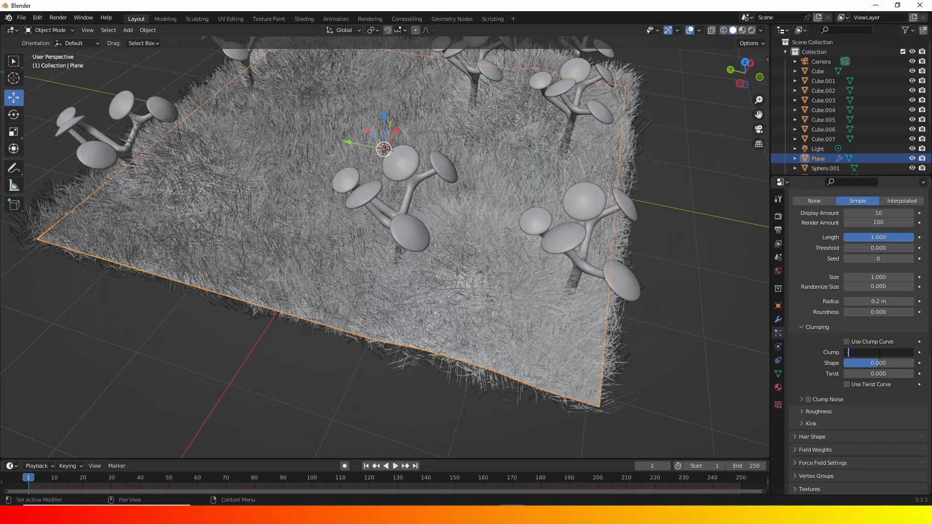
key(Return)
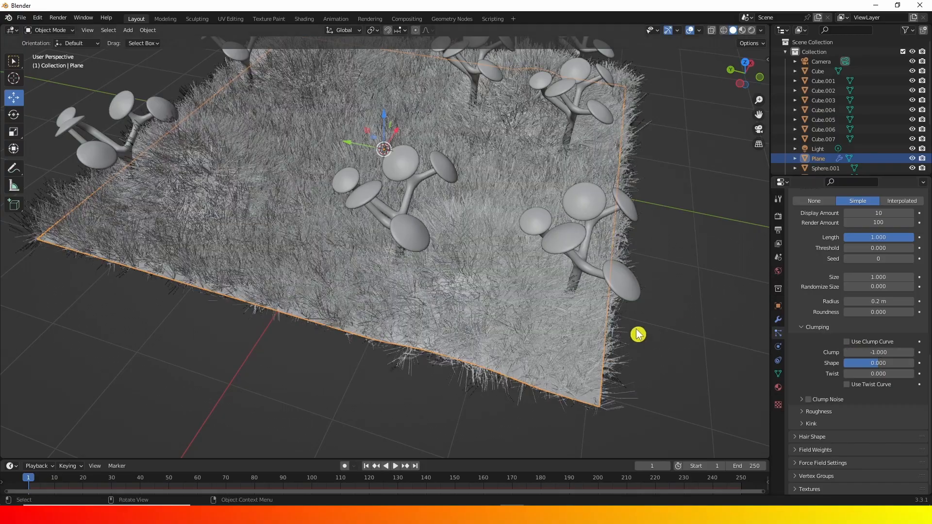
Inspect the clumped grass and turn off the particle system's display in the viewport
middle_drag(531, 328, 504, 372)
middle_drag(479, 333, 462, 305)
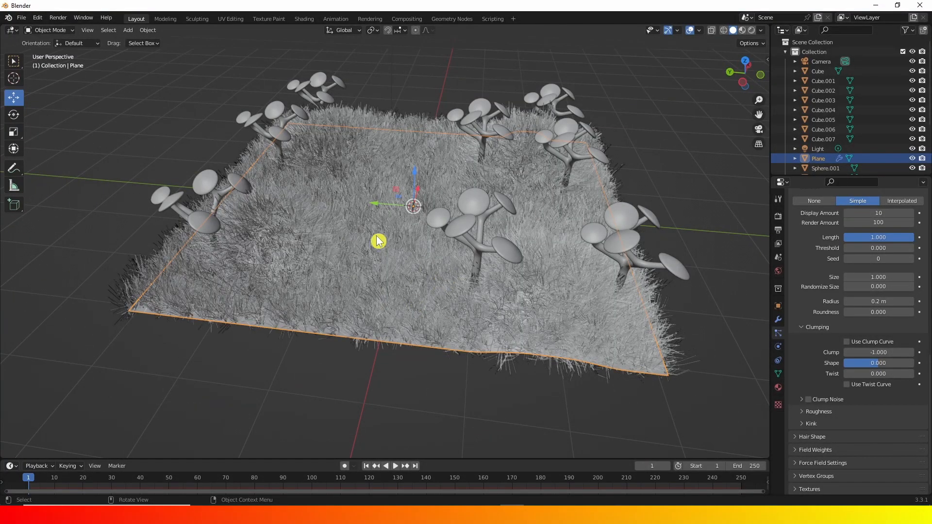
scroll(841, 285, up, 20)
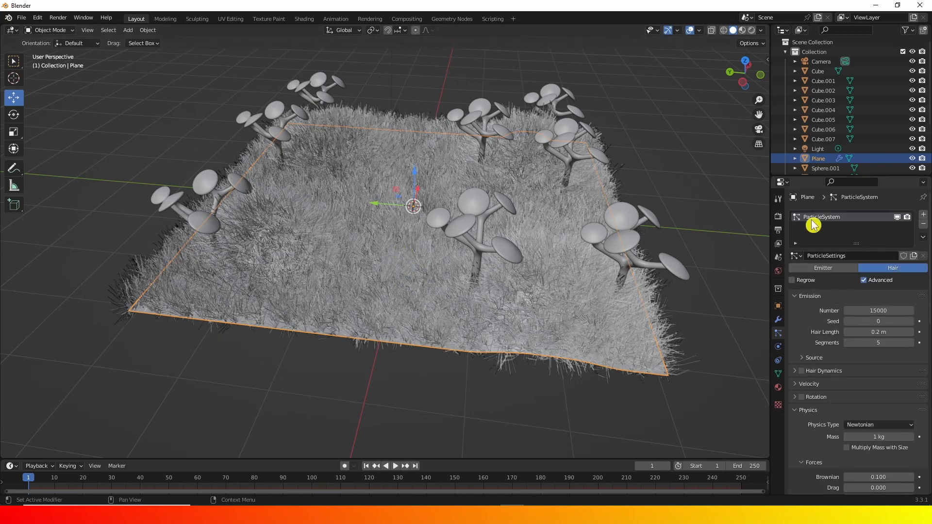
click(897, 219)
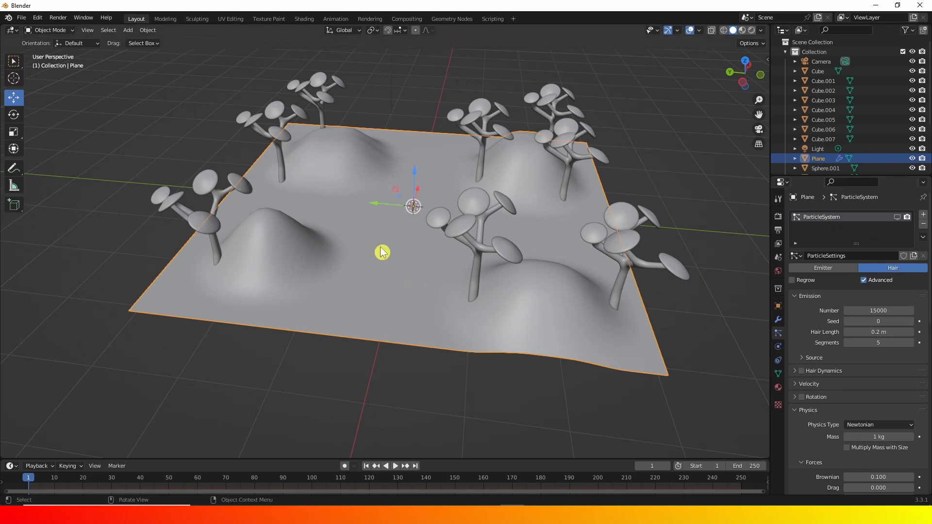
In Edit Mode, circle-select the plane's vertices over the upper-left hill as seen from the top view
middle_drag(376, 248, 410, 270)
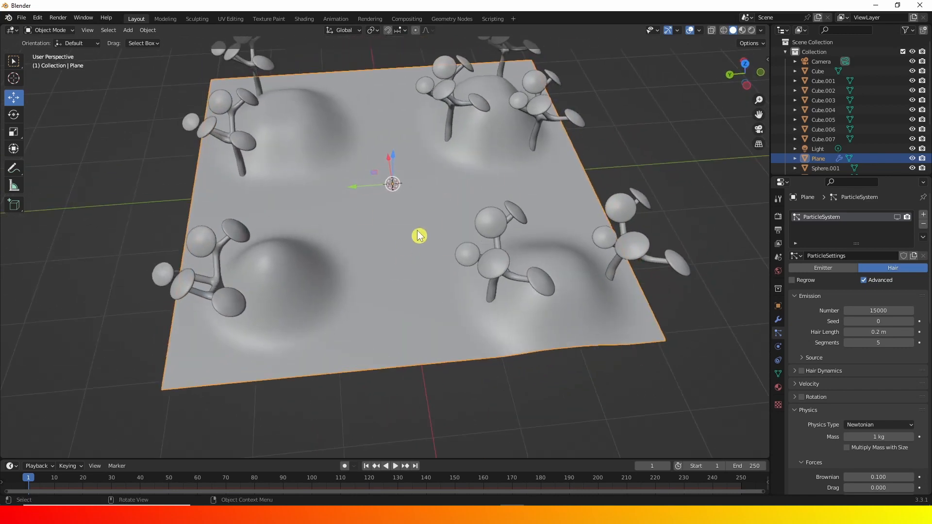
key(KP_7)
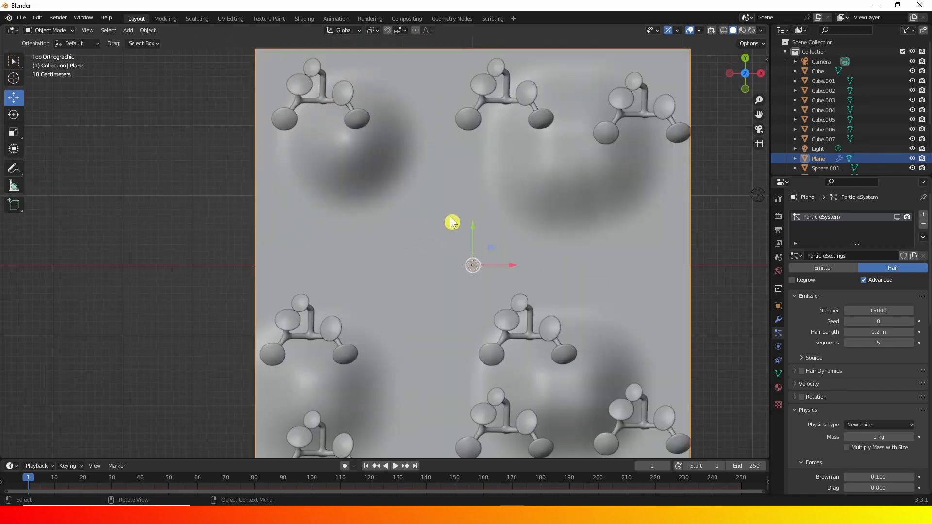
key(KP_Decimal)
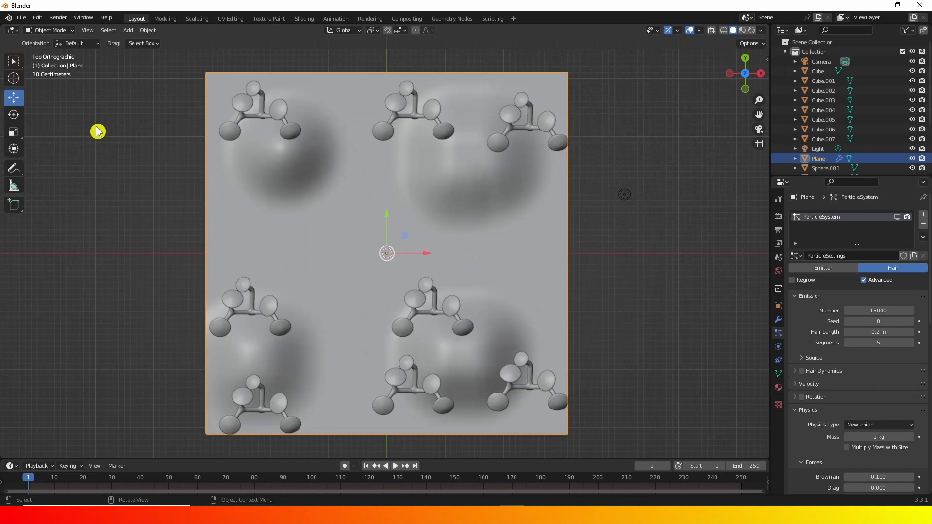
click(14, 61)
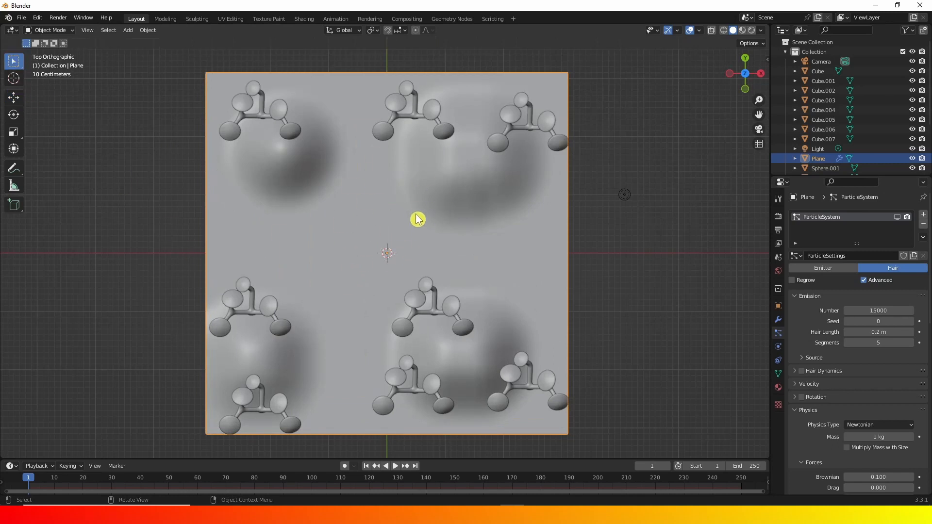
key(Tab)
key(w)
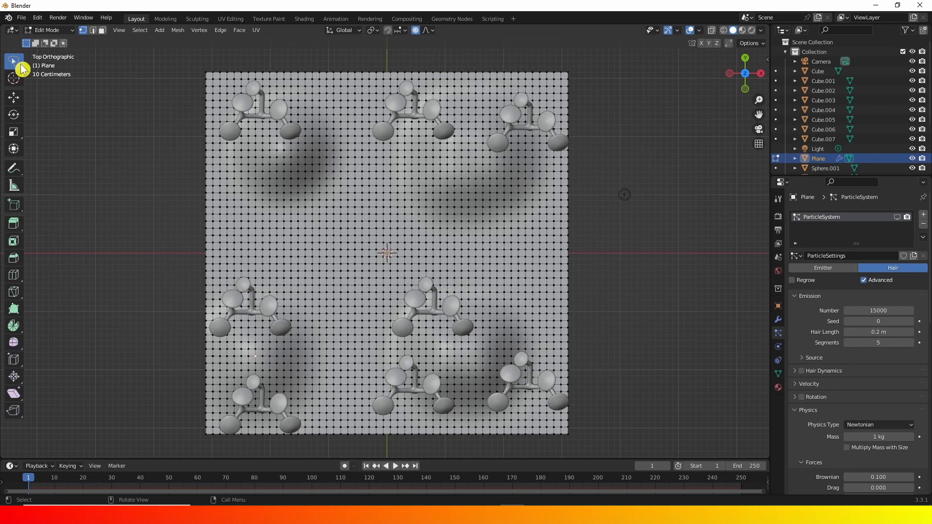
drag(14, 62, 73, 103)
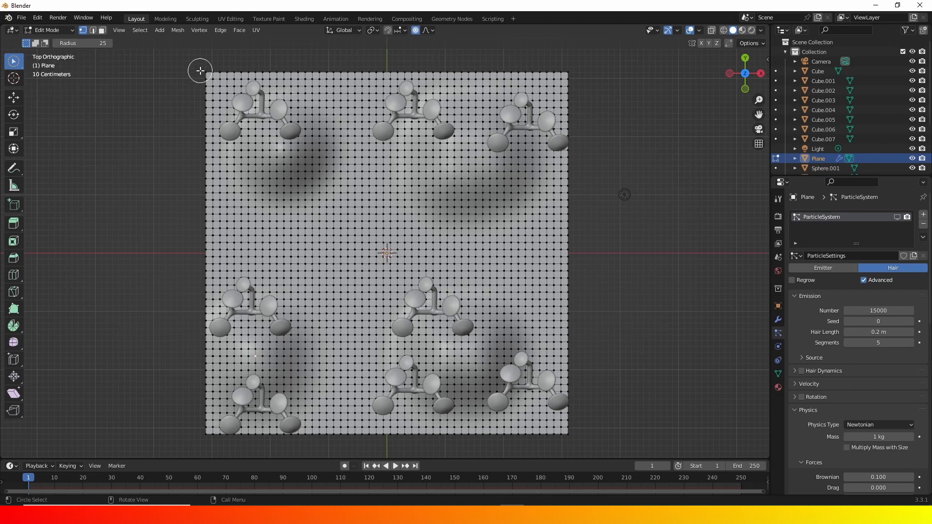
mouse_move(201, 71)
mouse_down()
mouse_move(308, 100)
mouse_move(321, 149)
mouse_move(275, 186)
mouse_move(206, 167)
mouse_move(291, 151)
mouse_move(286, 105)
mouse_move(251, 145)
mouse_move(198, 123)
mouse_move(312, 86)
mouse_up()
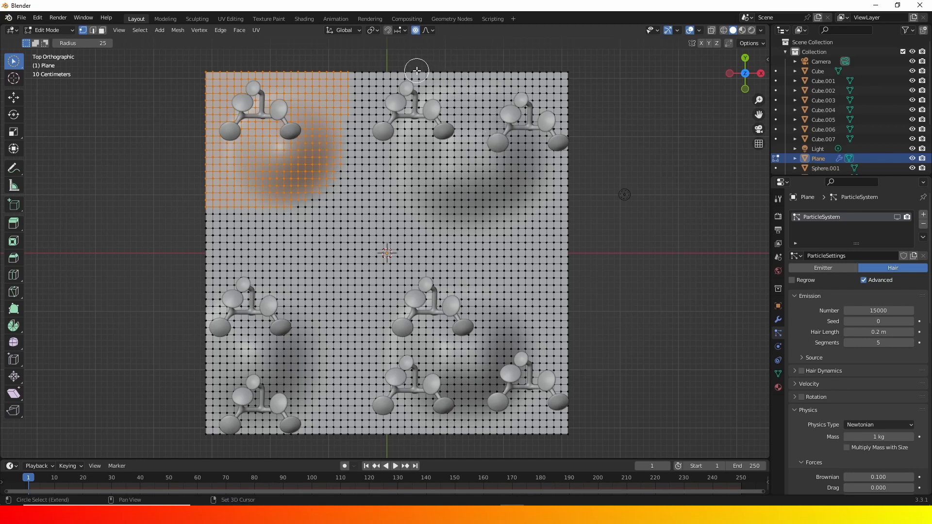
Add all vertices of the upper-right hill to the circle selection, filling the gaps around the trees
mouse_move(417, 71)
shift+mouse_down()
mouse_move(437, 181)
mouse_move(534, 196)
mouse_move(494, 161)
mouse_move(457, 167)
shift+mouse_up()
shift+drag(438, 75, 552, 92)
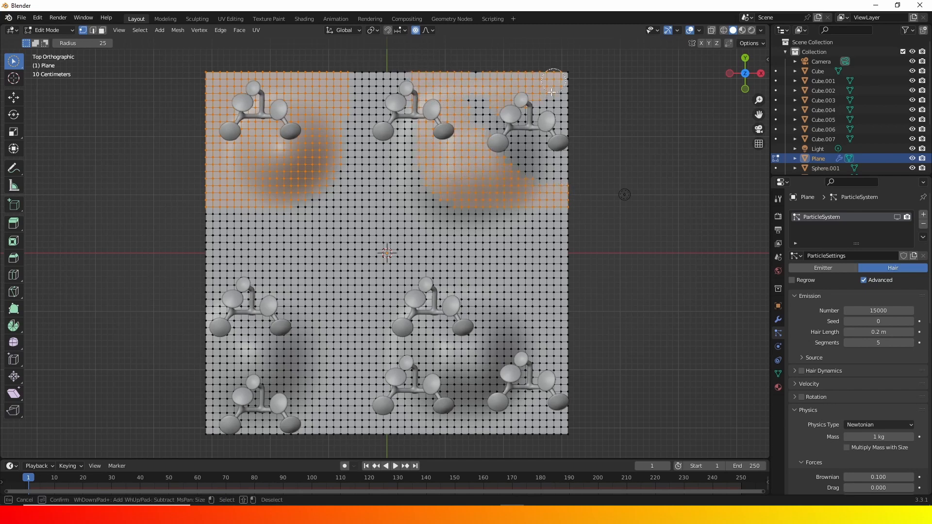
shift+middle_drag(513, 135, 514, 136)
shift+drag(461, 96, 521, 154)
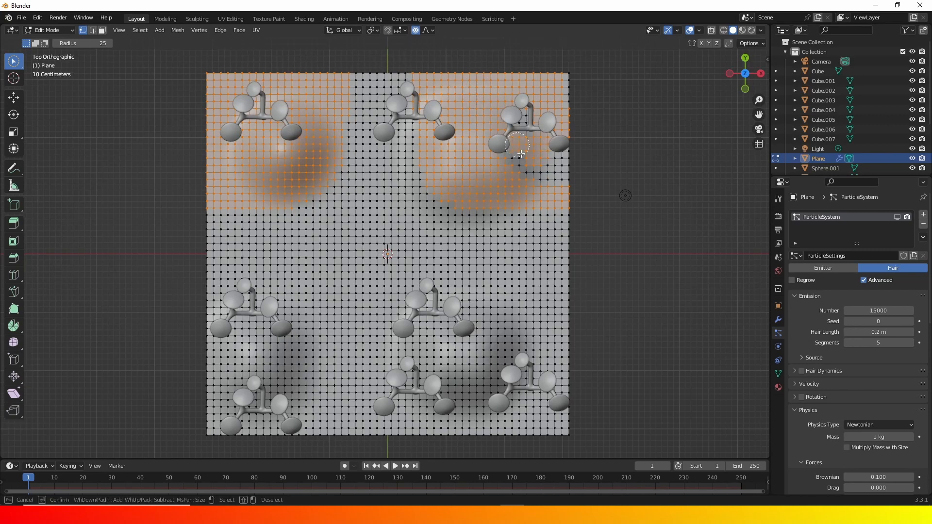
drag(532, 119, 550, 176)
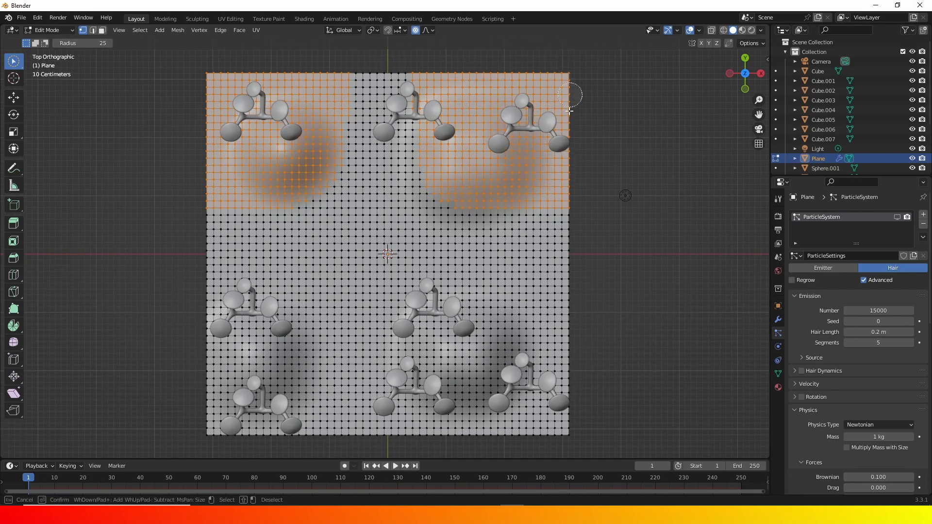
Extend the circle selection over the two lower hills and the remaining hill edges, leaving the cross-shaped water channel unselected
drag(569, 111, 395, 380)
mouse_move(470, 280)
mouse_down()
mouse_move(570, 296)
mouse_move(445, 306)
mouse_up()
mouse_move(532, 304)
mouse_down()
mouse_move(405, 391)
mouse_move(426, 345)
mouse_up()
mouse_move(441, 415)
mouse_down()
mouse_move(470, 431)
mouse_move(490, 381)
mouse_move(565, 317)
mouse_move(492, 435)
mouse_move(510, 456)
mouse_move(572, 353)
mouse_up()
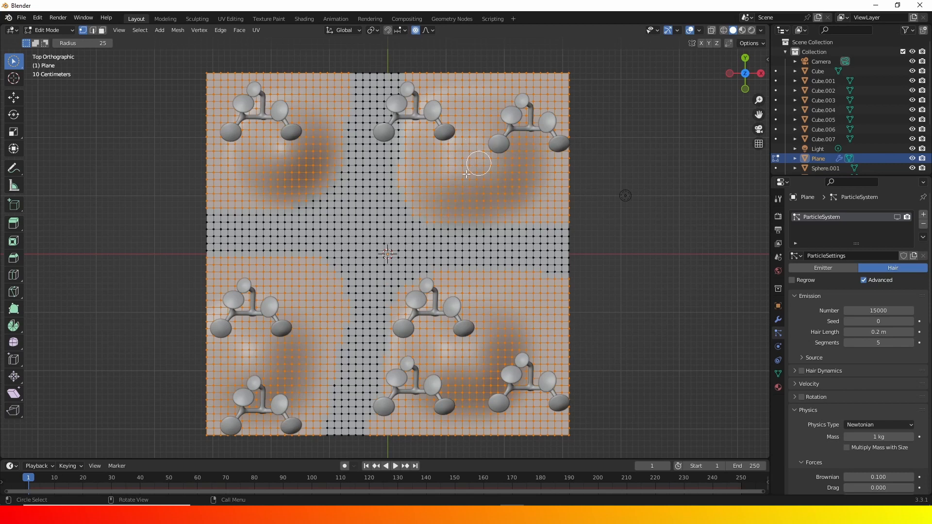
scroll(466, 173, up, 4)
scroll(469, 173, down, 3)
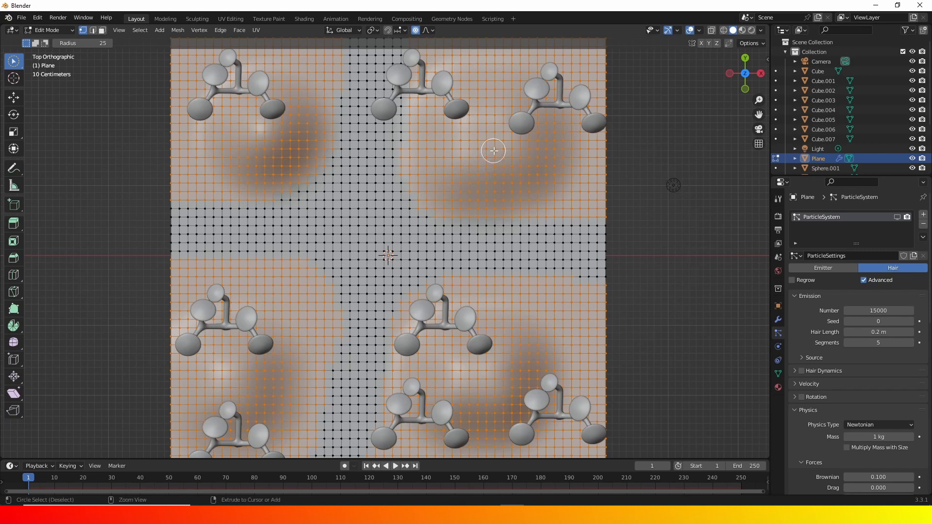
mouse_move(489, 144)
ctrl+mouse_down()
mouse_move(505, 131)
mouse_move(476, 151)
ctrl+mouse_up()
Create a vertex group on the plane, assign the selected hill vertices to it, and return to Object Mode
click(778, 375)
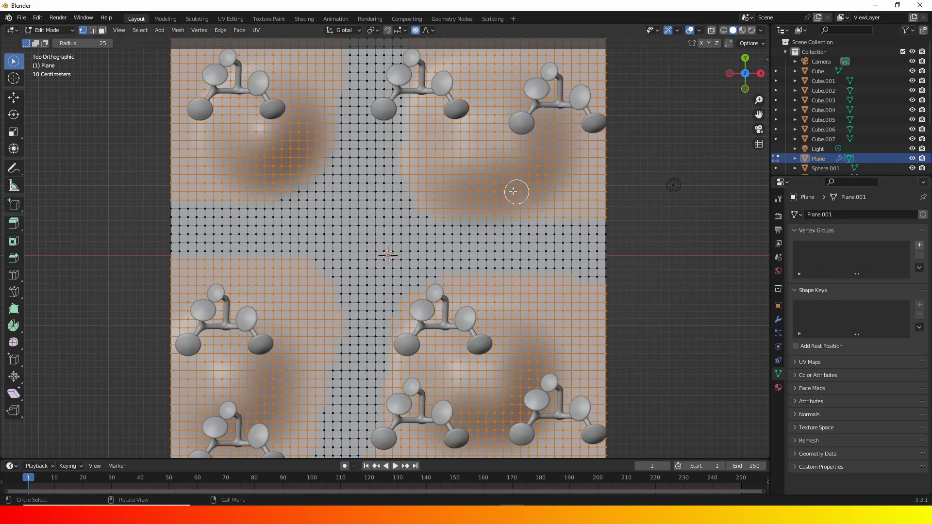
click(919, 245)
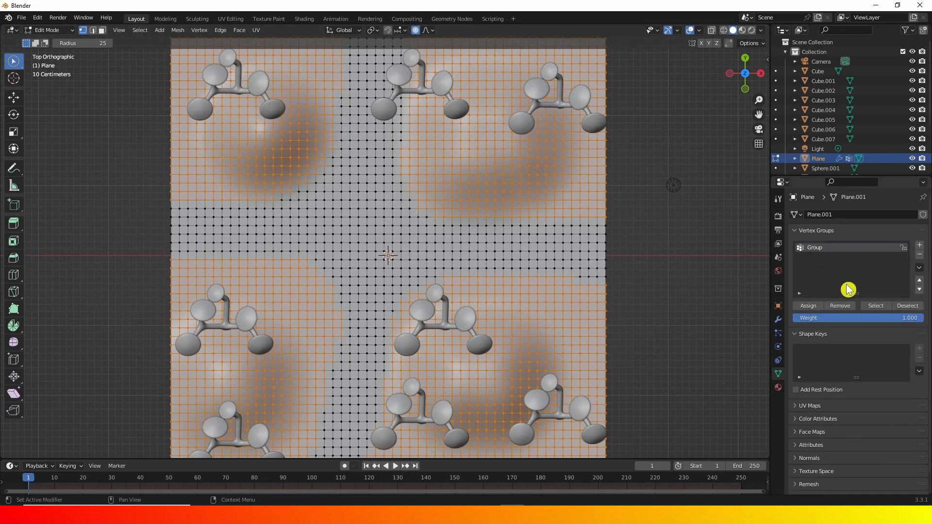
click(808, 307)
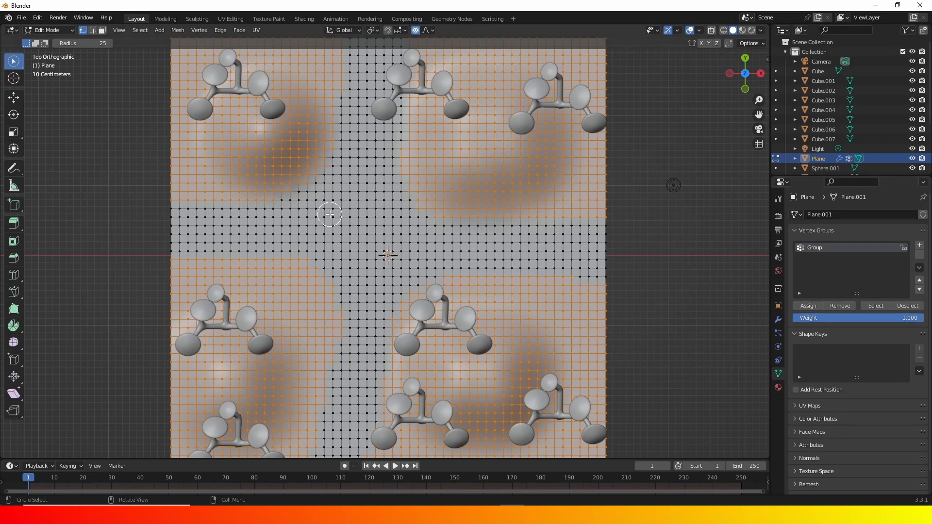
key(Tab)
middle_drag(362, 216, 405, 188)
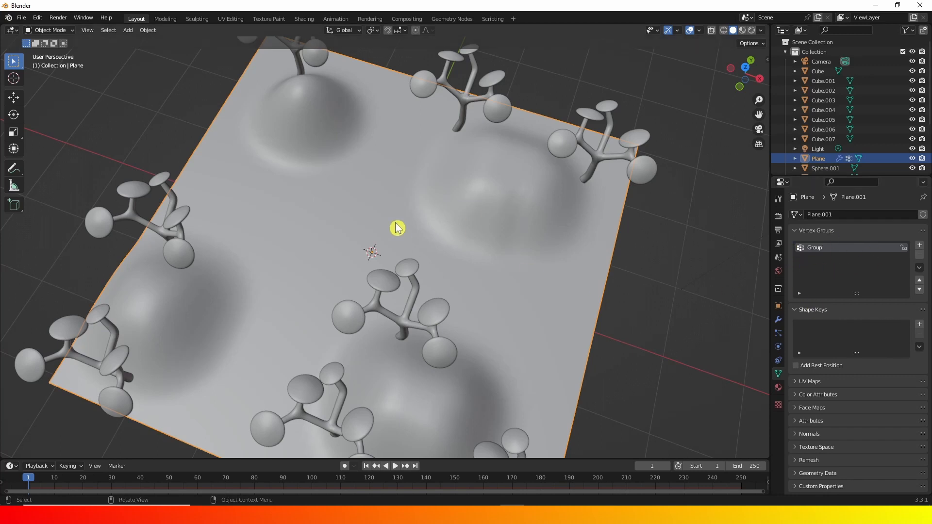
Set the hair particle system's Density vertex group to Group so grass grows only on the hills
click(778, 335)
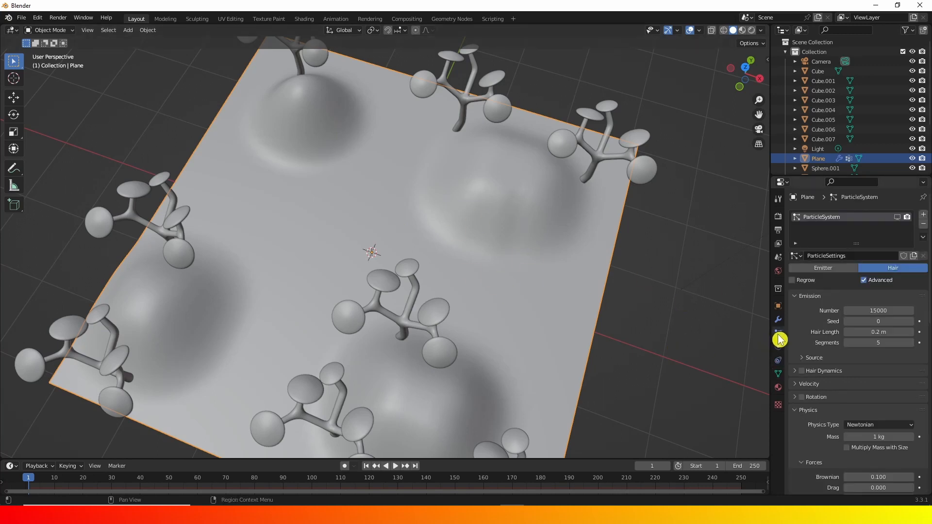
scroll(794, 343, down, 15)
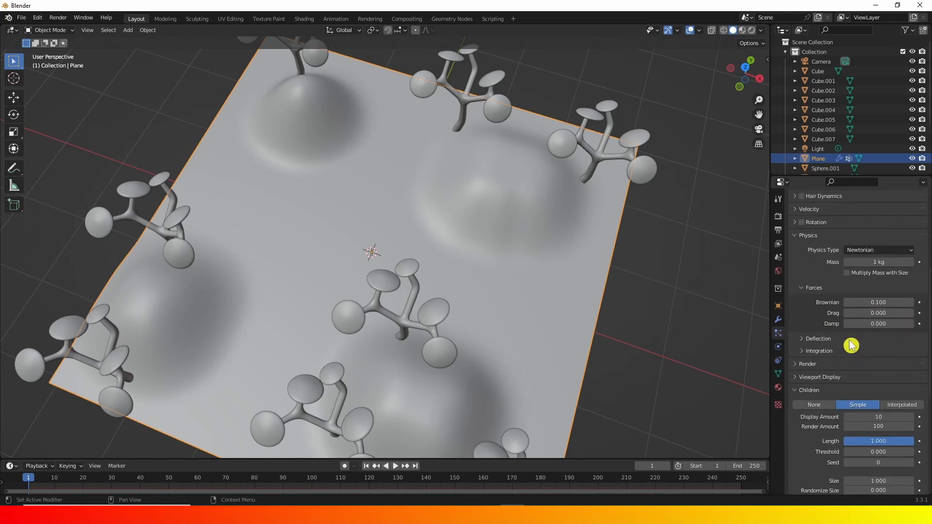
scroll(849, 346, down, 5)
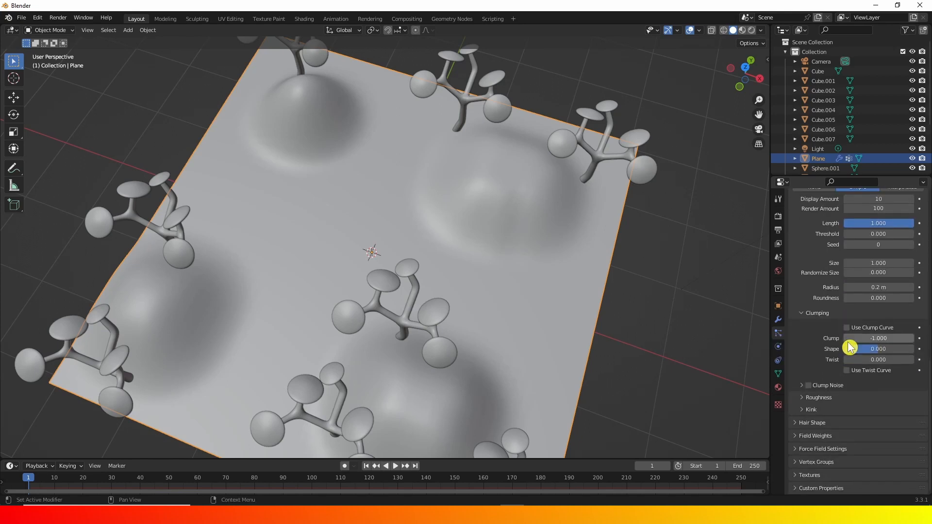
click(805, 465)
scroll(803, 466, down, 4)
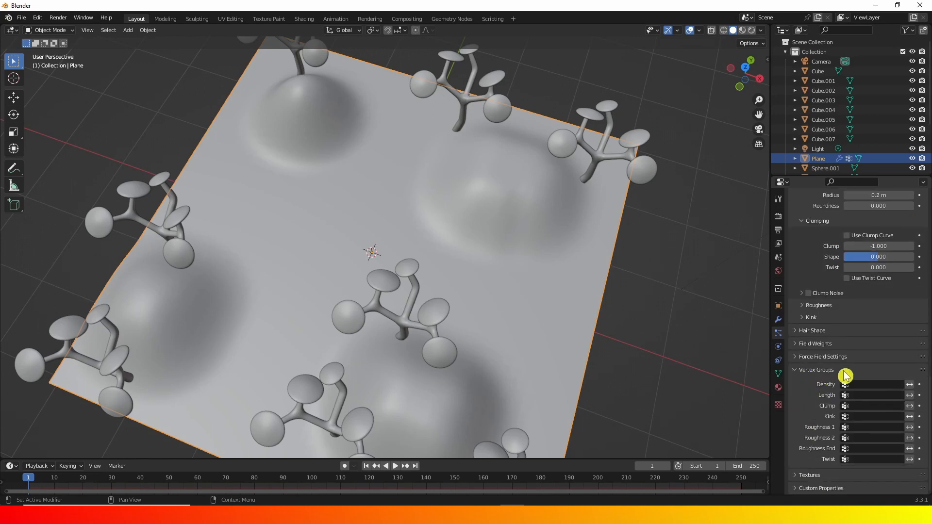
click(857, 385)
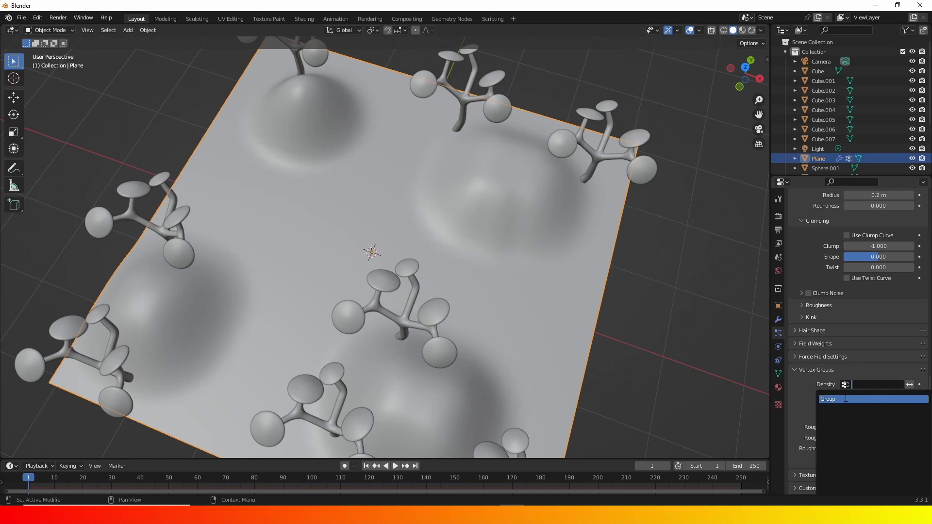
click(846, 399)
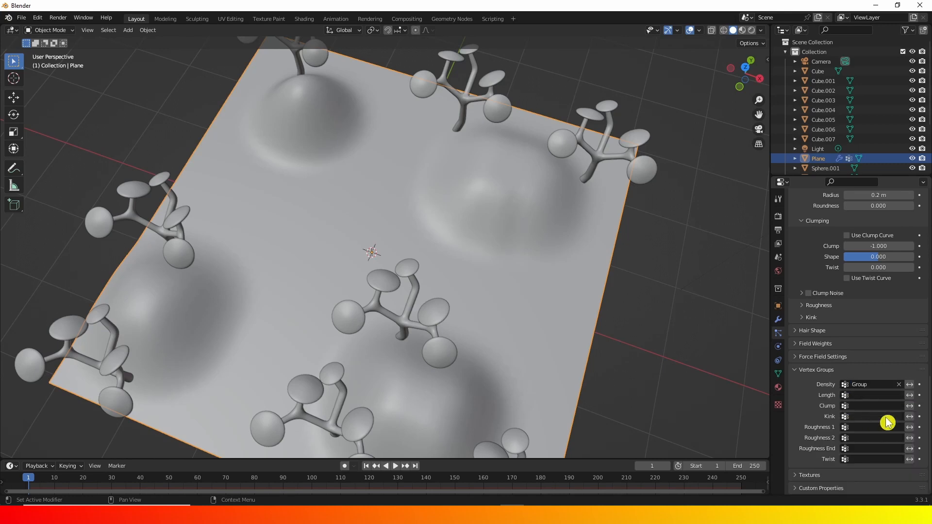
Turn the particle system's viewport display back on and switch the viewport to Material Preview shading
scroll(801, 349, up, 20)
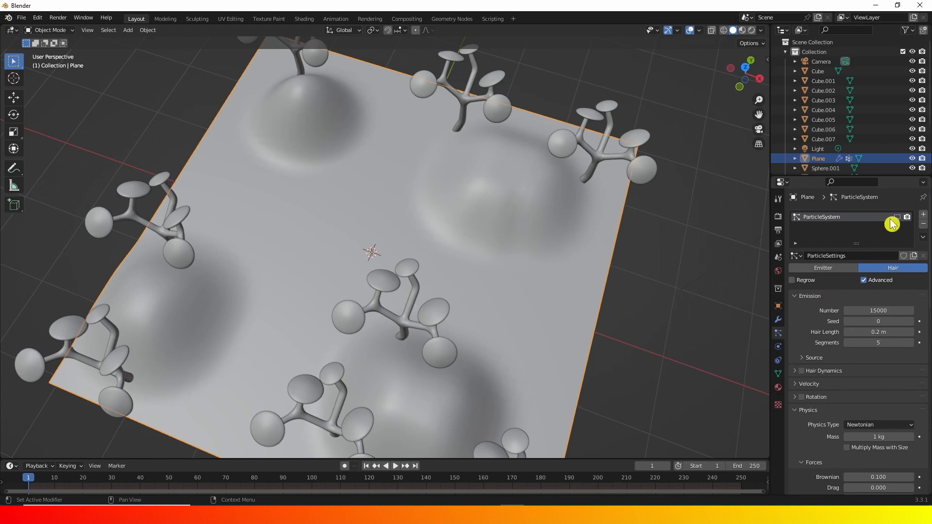
click(898, 219)
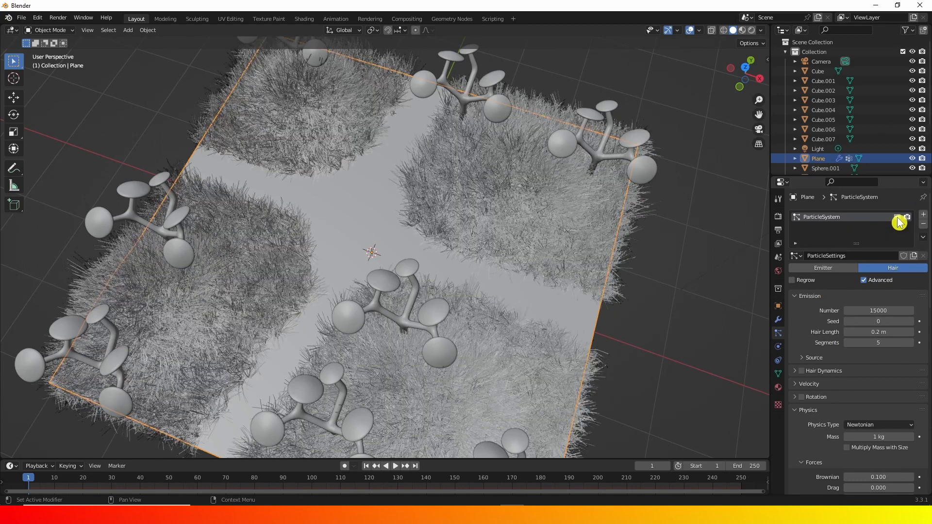
middle_drag(447, 216, 333, 208)
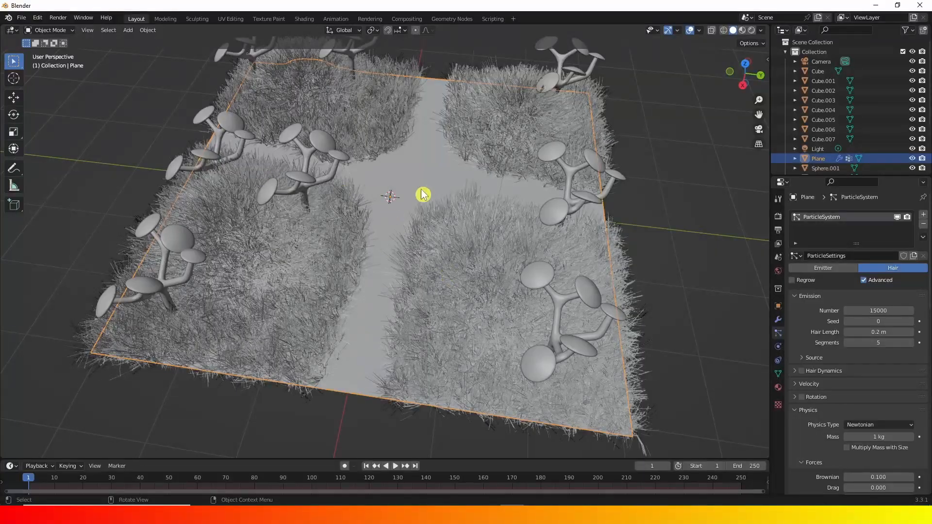
middle_drag(423, 193, 457, 147)
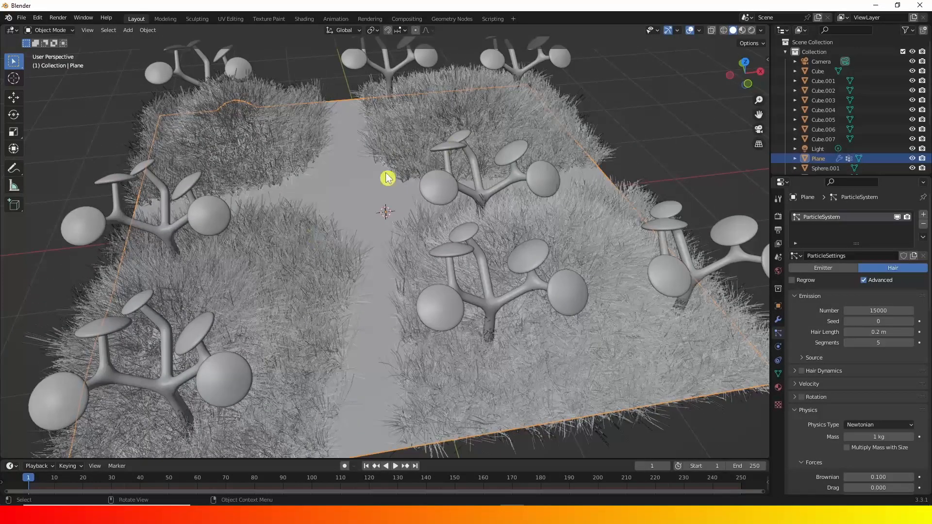
click(743, 32)
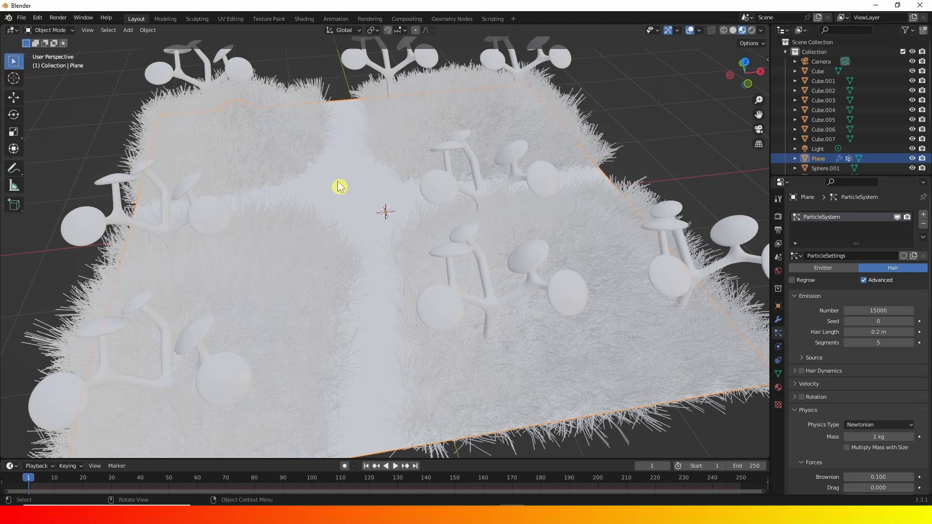
scroll(335, 220, down, 4)
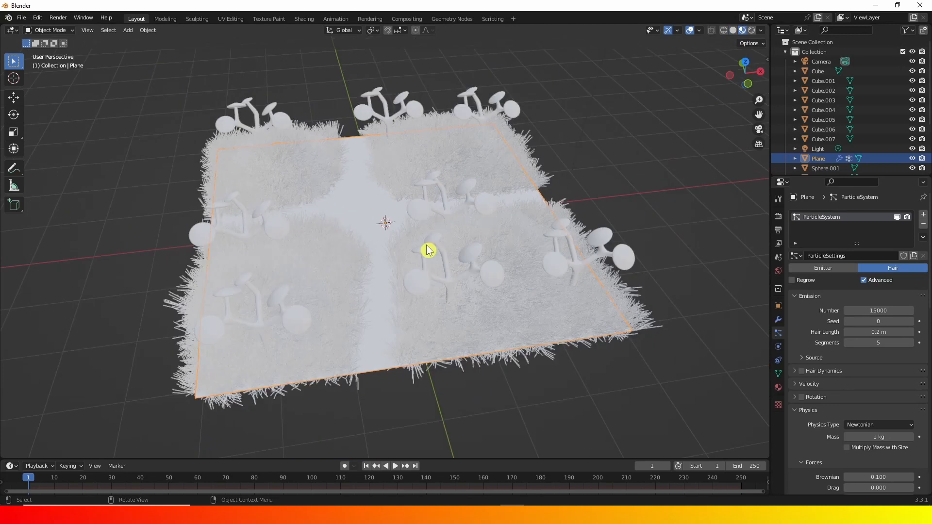
Add a new material to the plane and set its Base Color to blue for the water
click(777, 388)
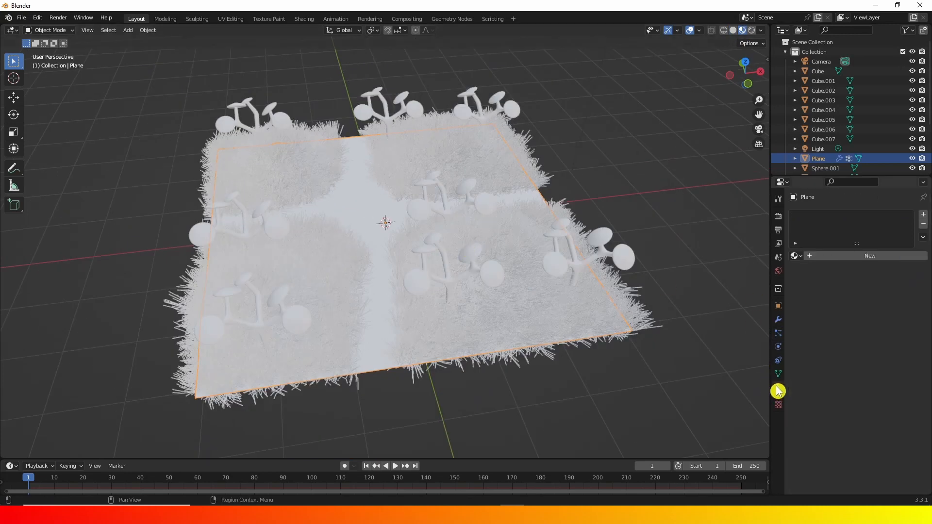
click(923, 214)
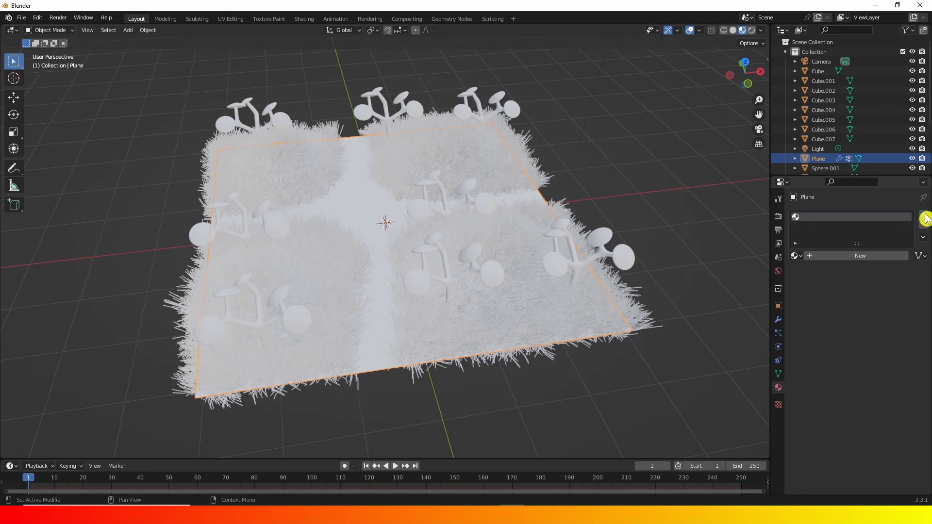
click(870, 257)
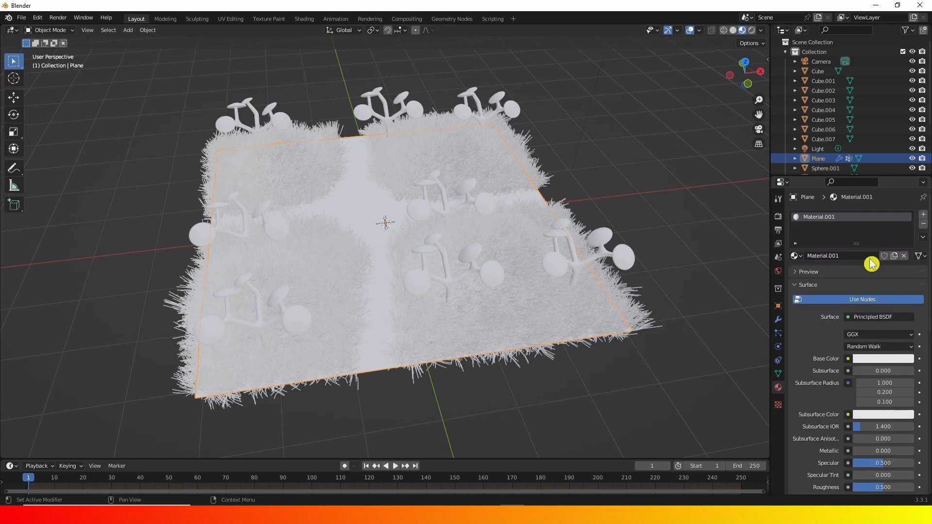
click(870, 360)
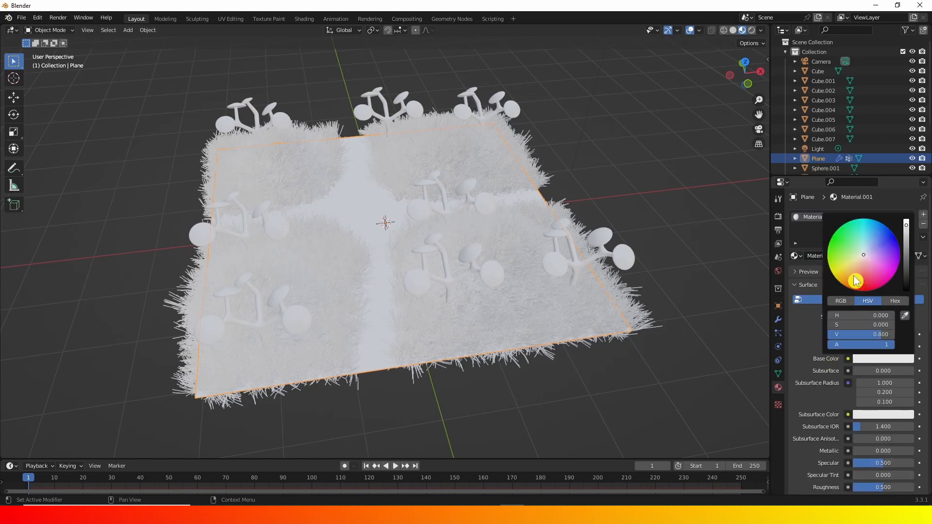
click(876, 241)
drag(874, 232, 880, 236)
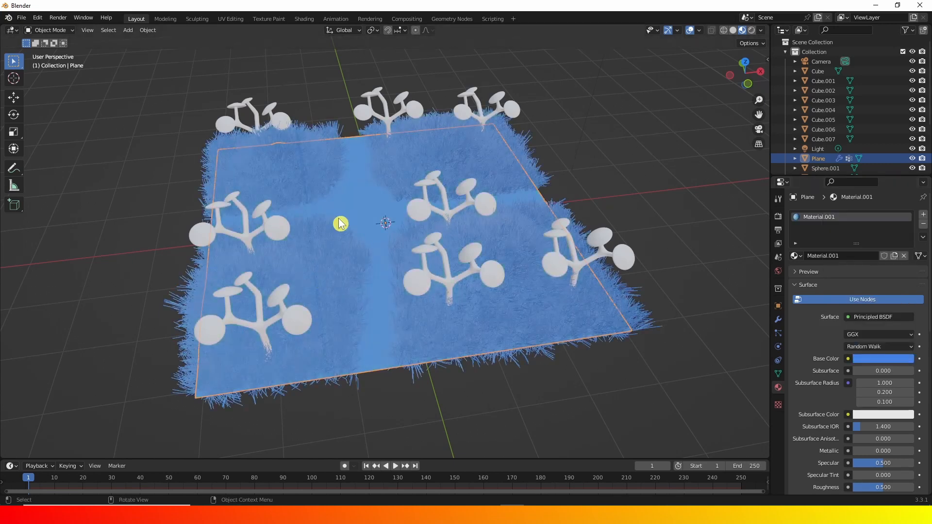
middle_drag(339, 219, 298, 247)
scroll(401, 239, up, 5)
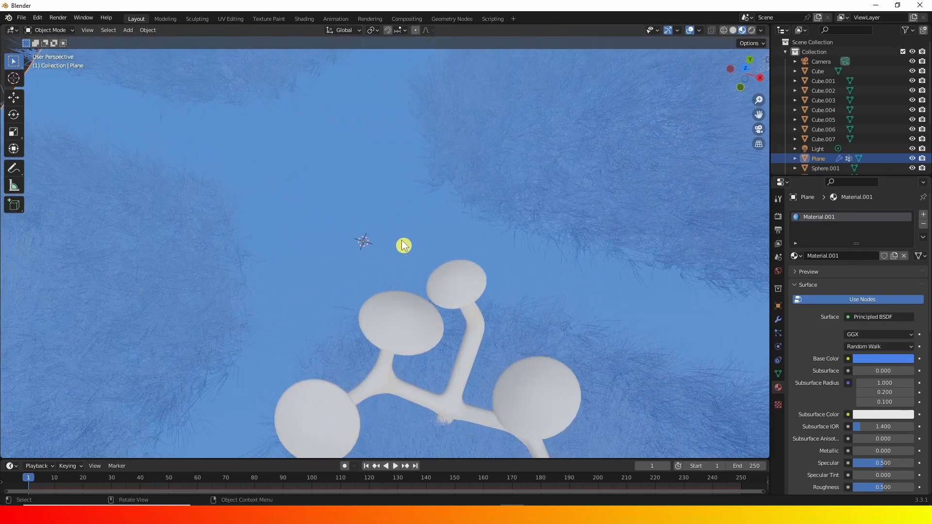
scroll(417, 245, down, 5)
middle_drag(418, 220, 453, 205)
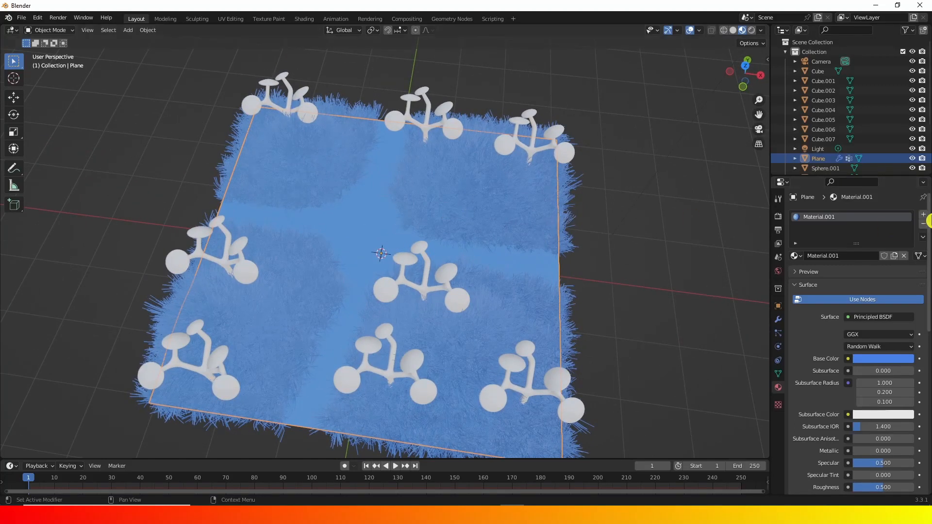
Add a second material slot to the plane with a new material named green
click(924, 218)
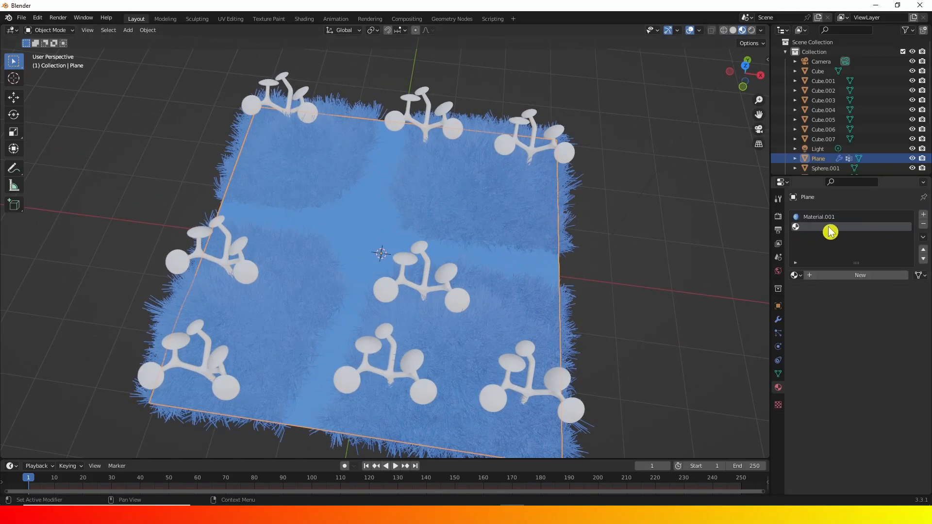
click(833, 275)
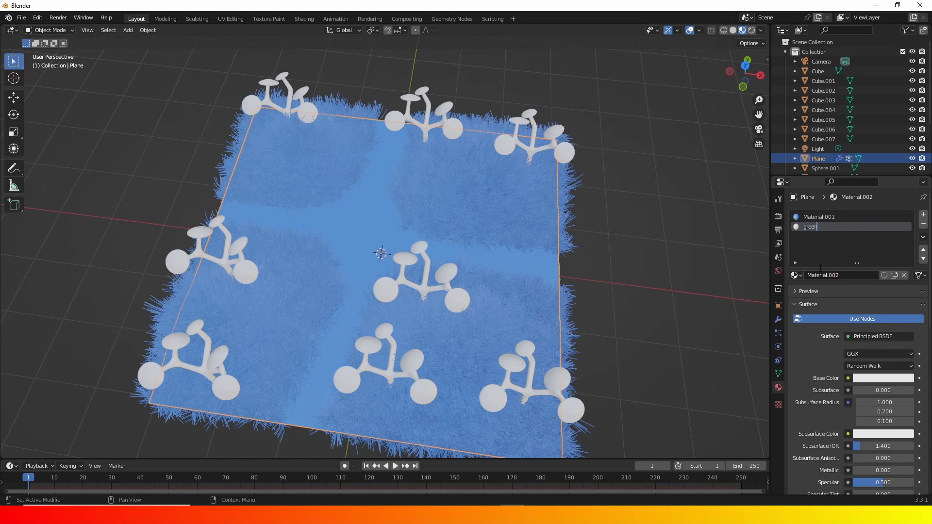
key(Return)
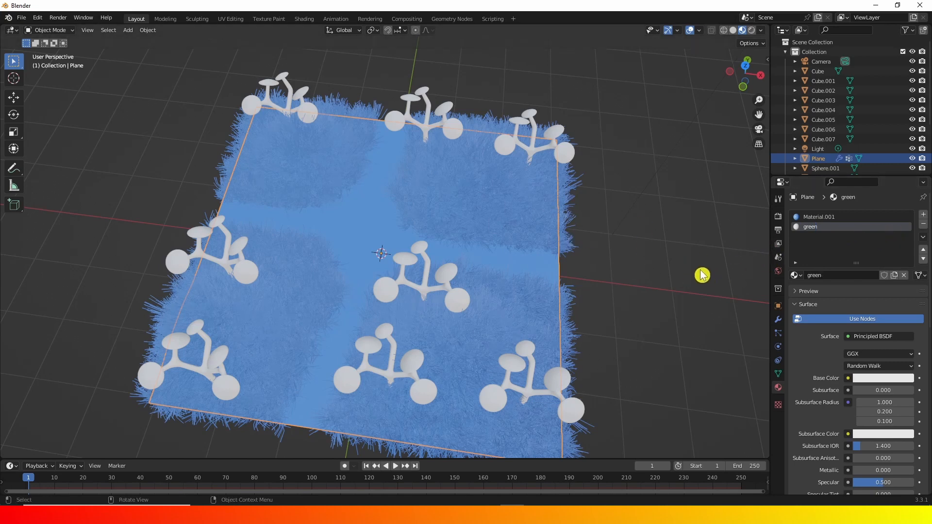
Set the hair particle system's render material to green
click(777, 333)
scroll(809, 321, down, 8)
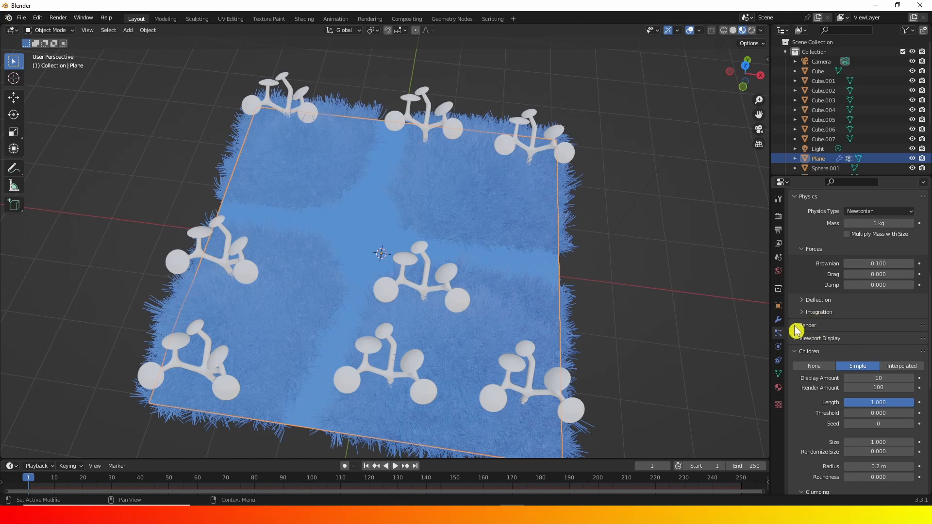
click(796, 331)
scroll(809, 327, down, 2)
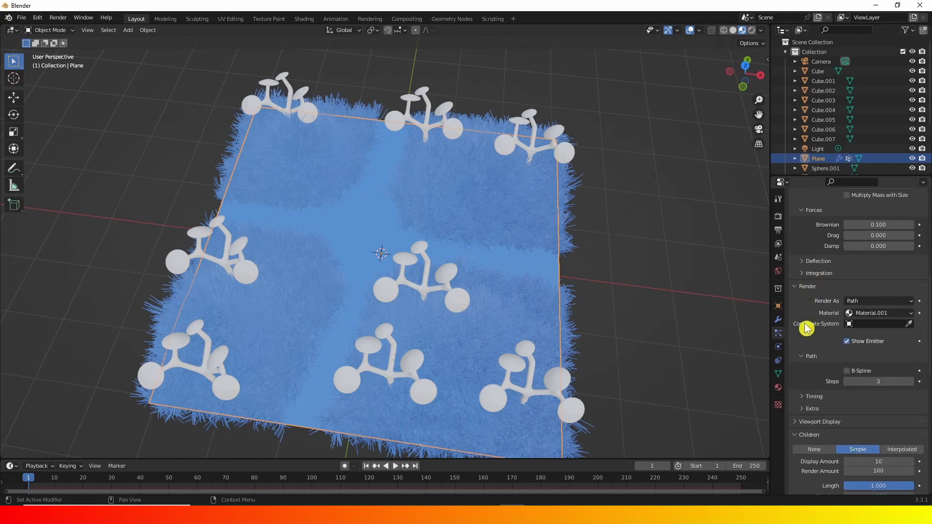
click(865, 316)
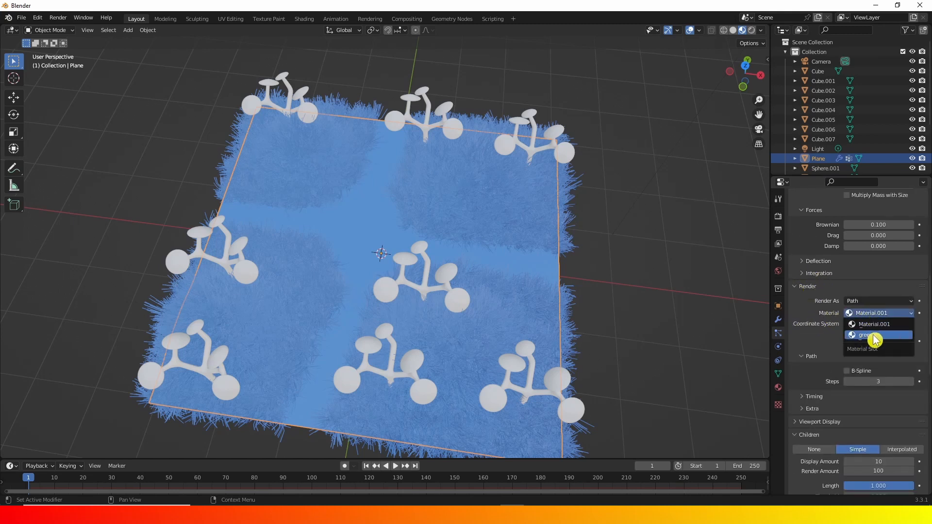
click(875, 336)
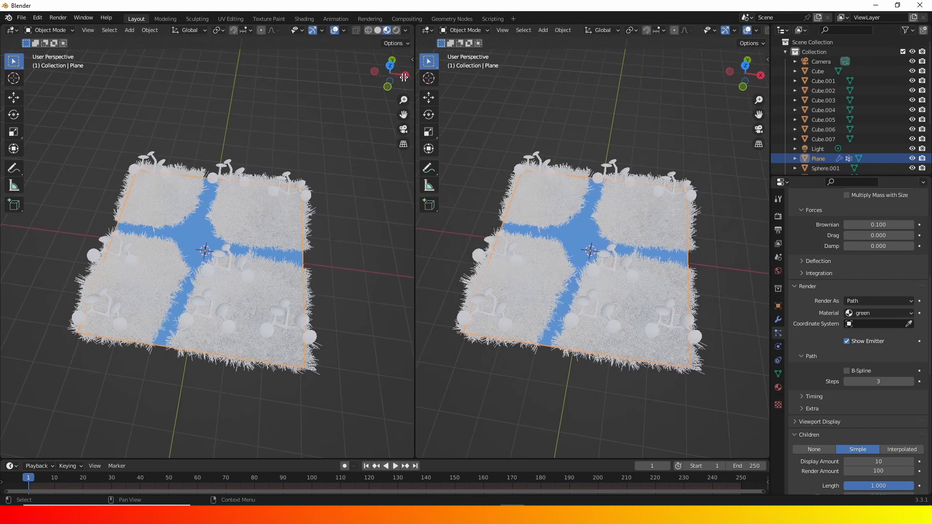
Split the 3D viewport vertically and change the second area to the Shader Editor showing the green material
click(375, 63)
click(387, 31)
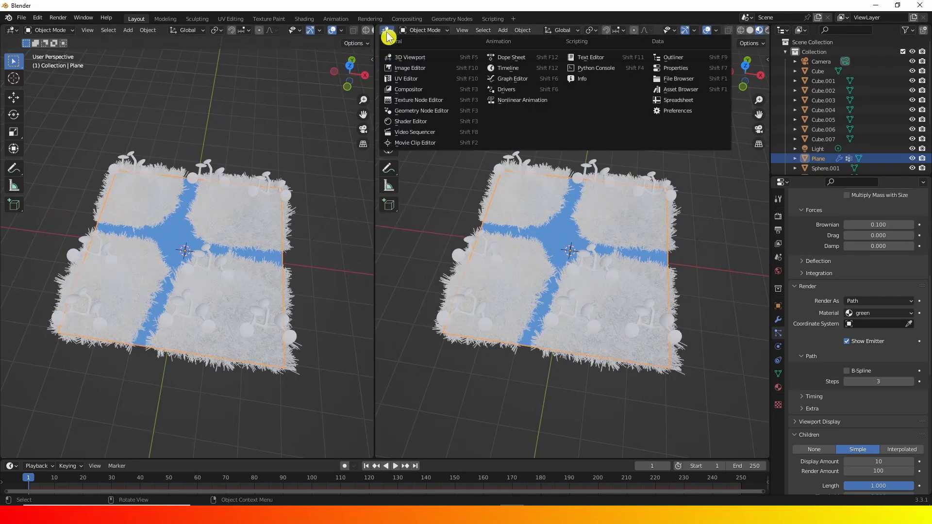
click(423, 122)
scroll(507, 103, up, 4)
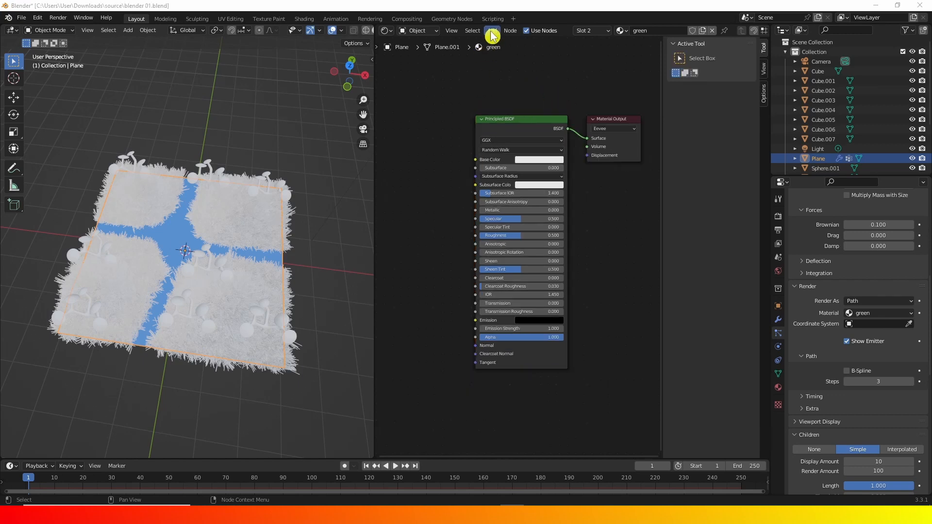
Add a Curves Info node beside the Principled BSDF and widen the Shader Editor area
click(492, 30)
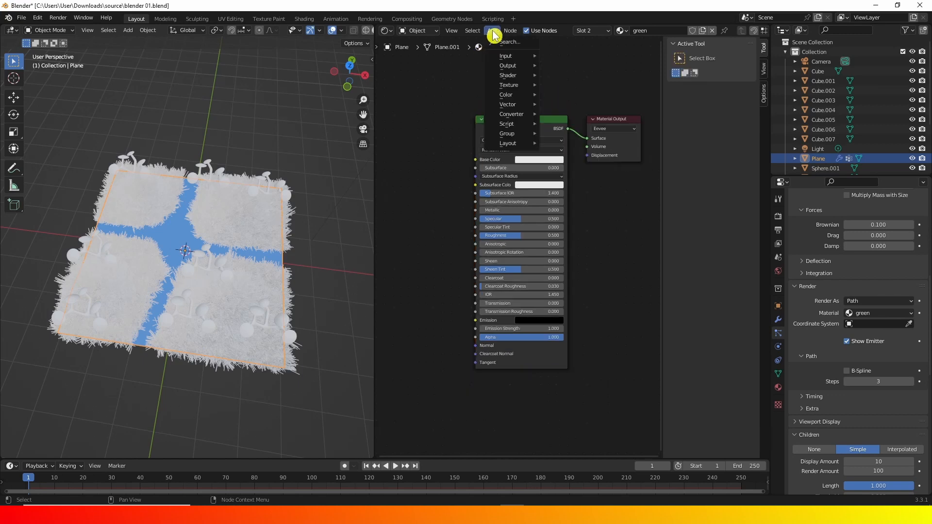
key(shift+a)
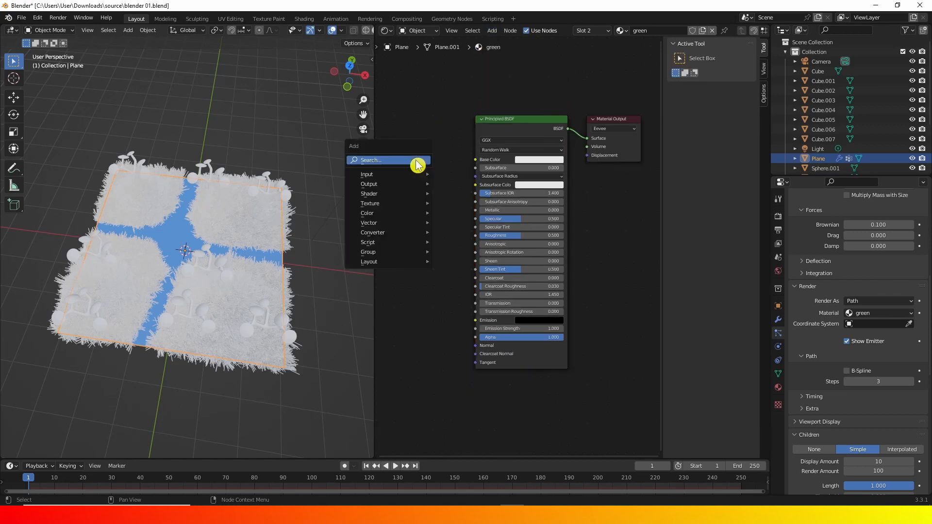
click(417, 161)
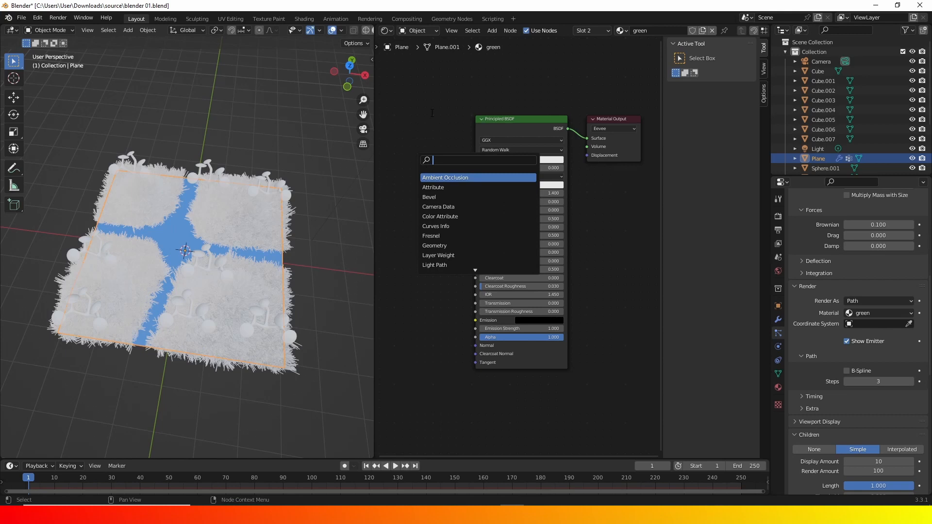
text(cure)
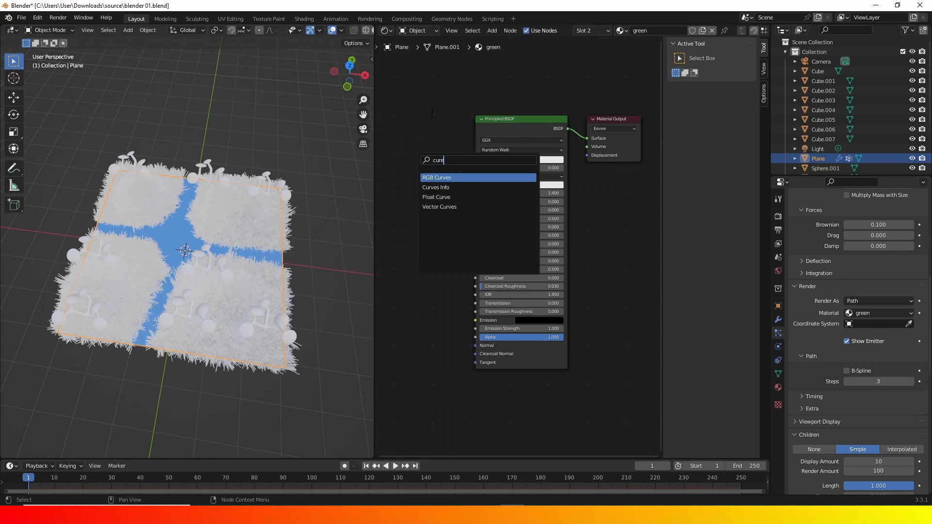
key(Down)
key(Return)
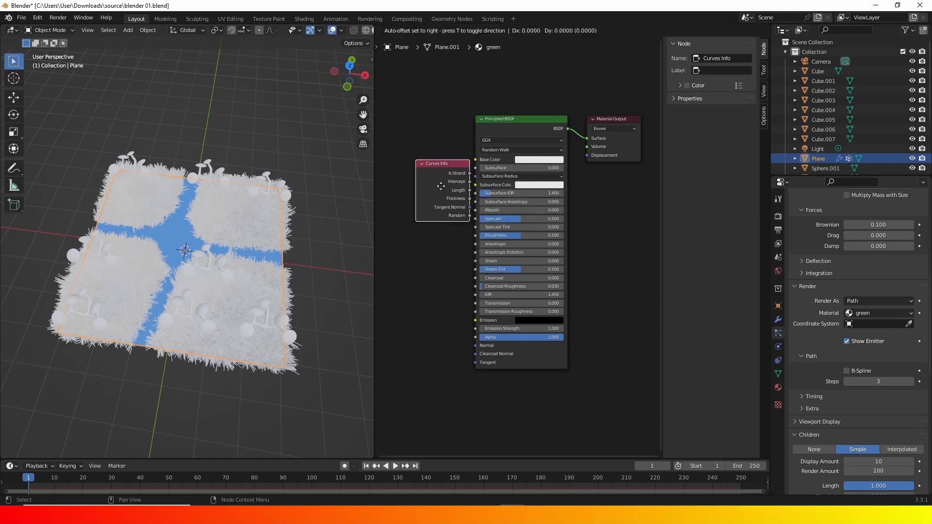
click(417, 177)
drag(375, 224, 295, 228)
scroll(389, 155, down, 1)
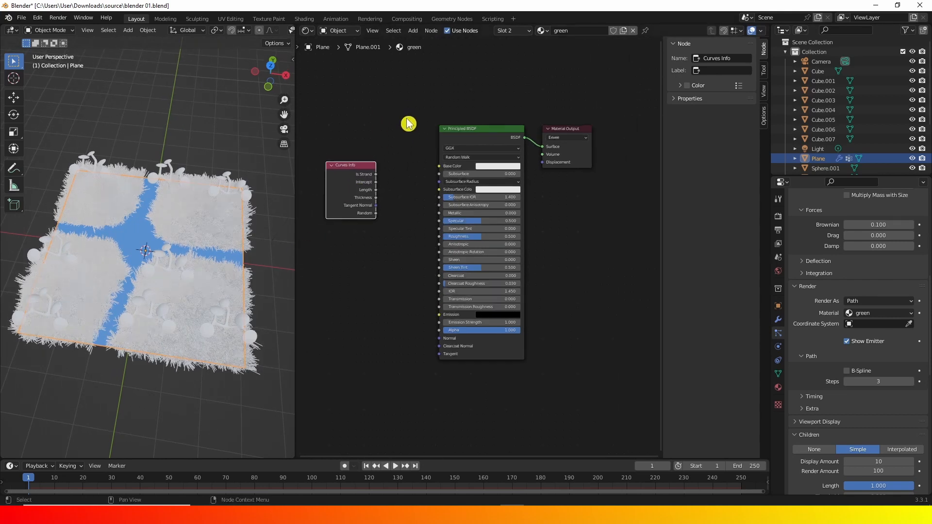
Add a ColorRamp node and arrange it between the Curves Info and Principled BSDF nodes
key(shift+a)
click(408, 120)
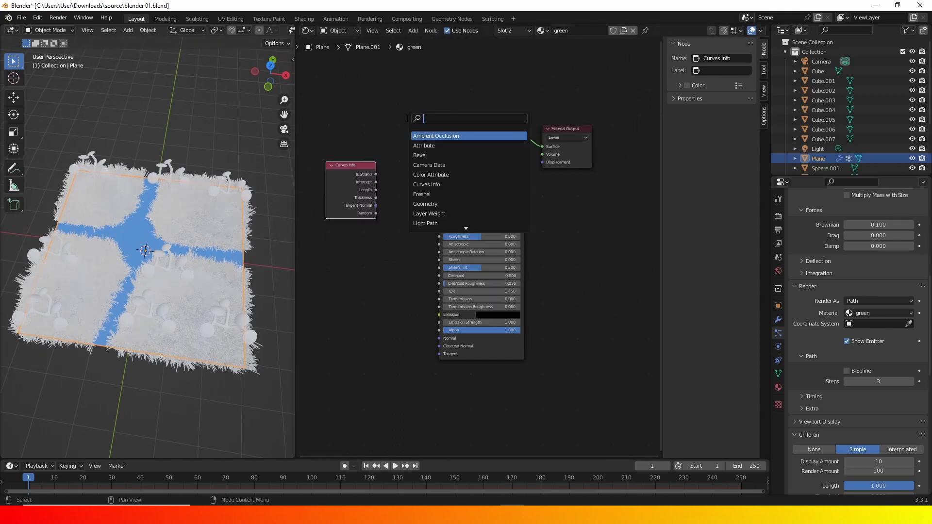
text(color)
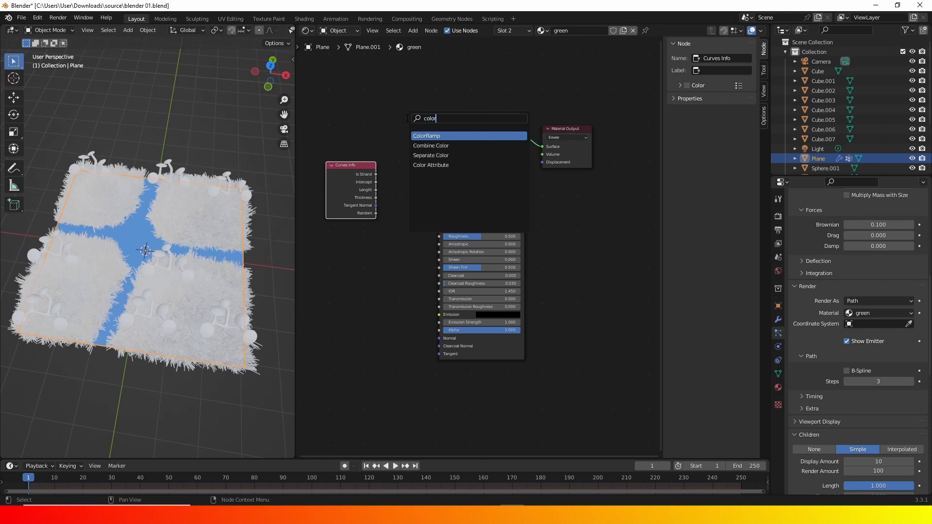
key(Return)
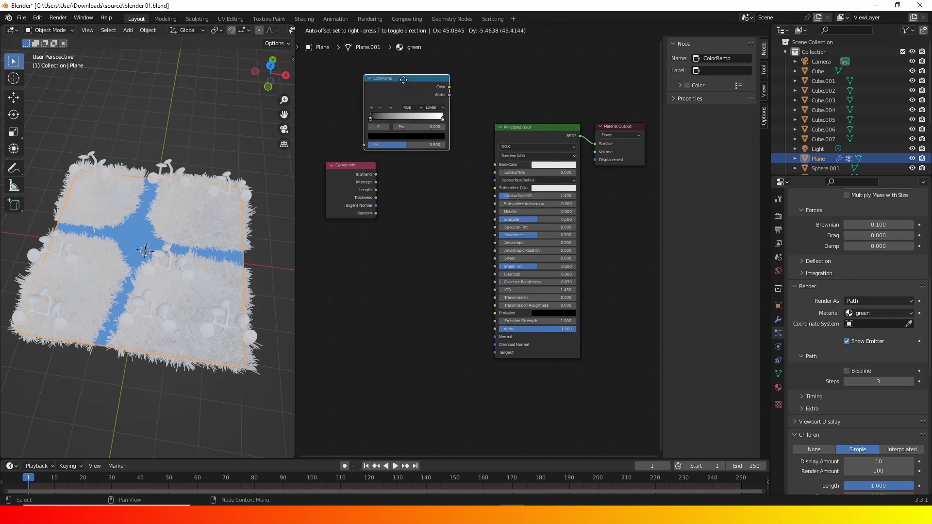
click(364, 156)
drag(346, 165, 335, 134)
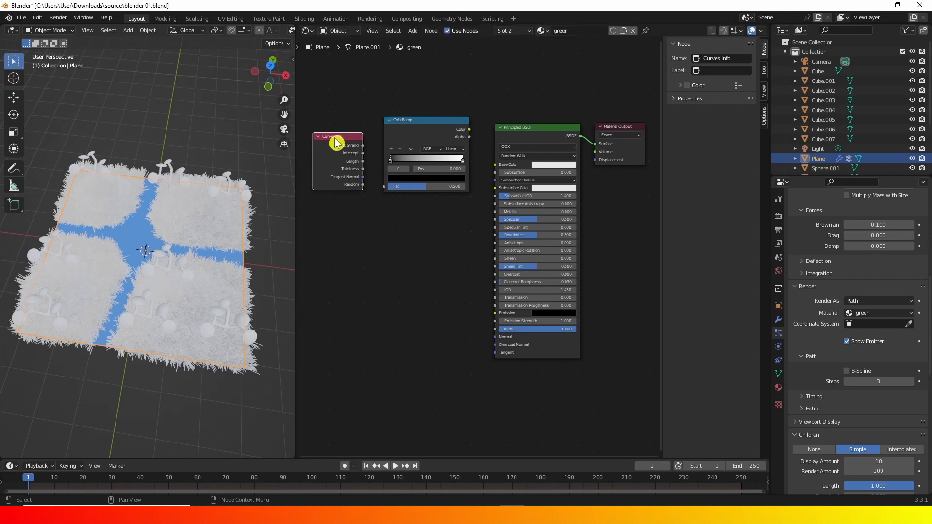
scroll(355, 127, up, 1)
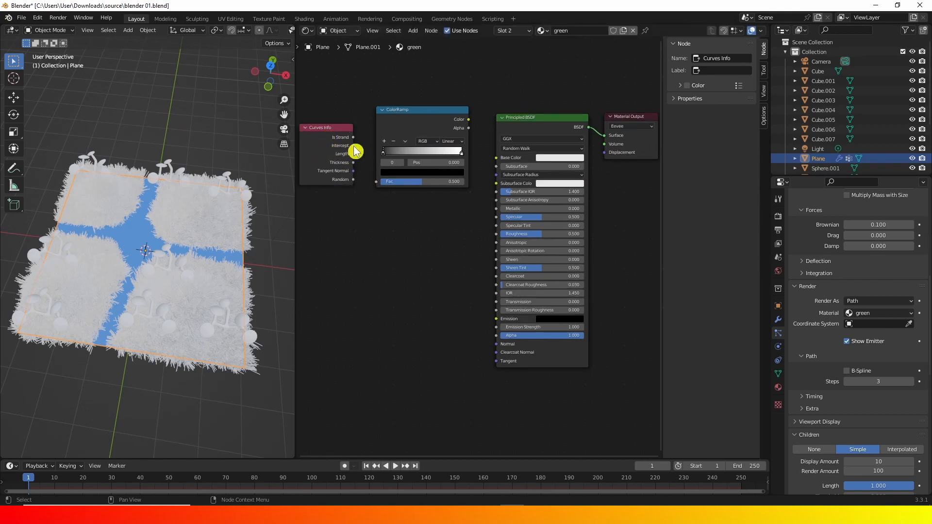
Connect the Curves Info Intercept to the ColorRamp Fac and the ColorRamp Color to the Principled BSDF Base Color
drag(354, 146, 378, 188)
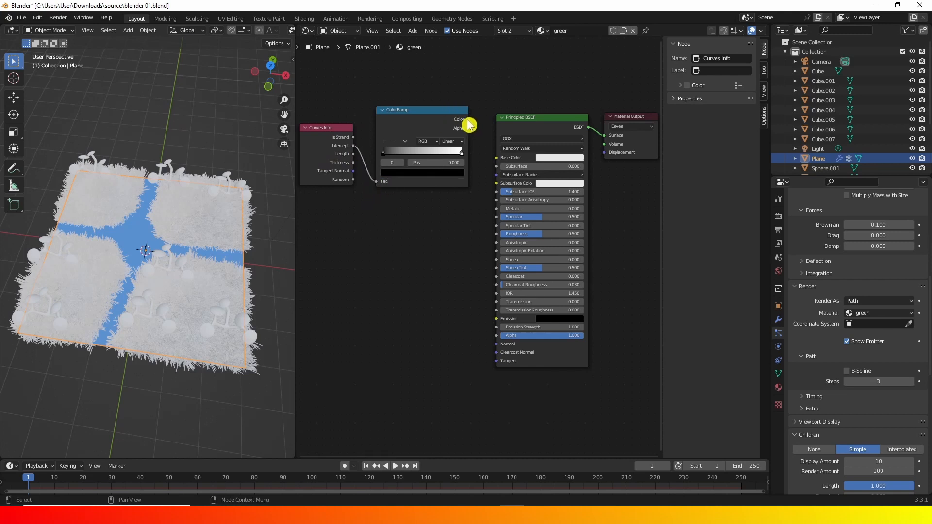
drag(469, 120, 498, 162)
scroll(485, 160, up, 1)
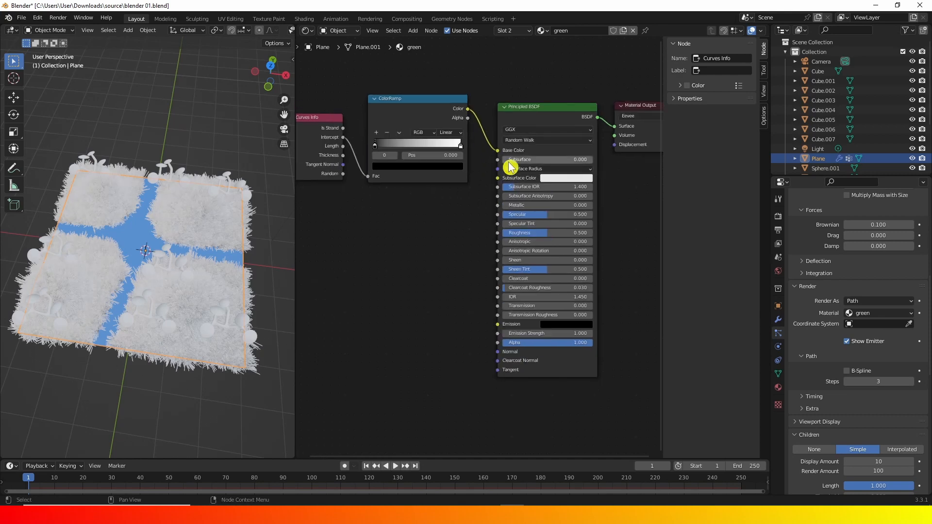
Set the ColorRamp's end stop at position 1.000 to bright green for the grass tips
click(461, 145)
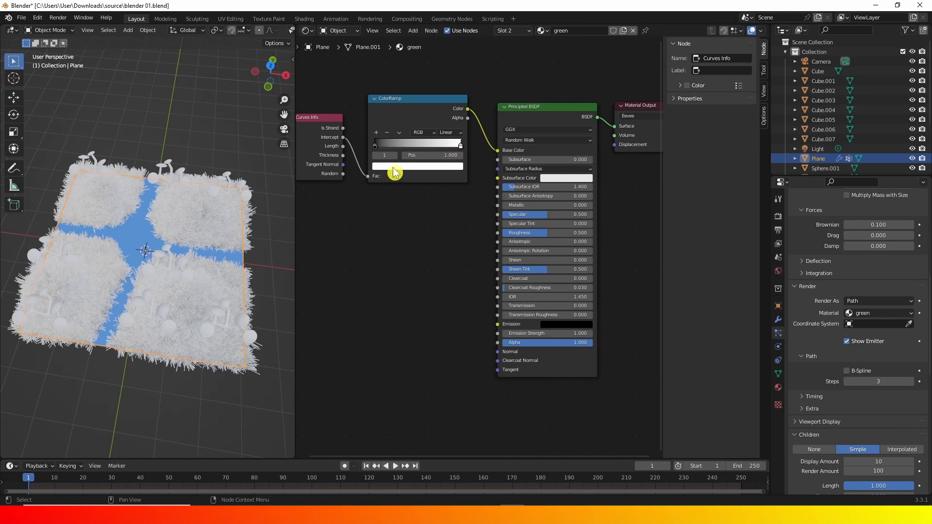
click(416, 167)
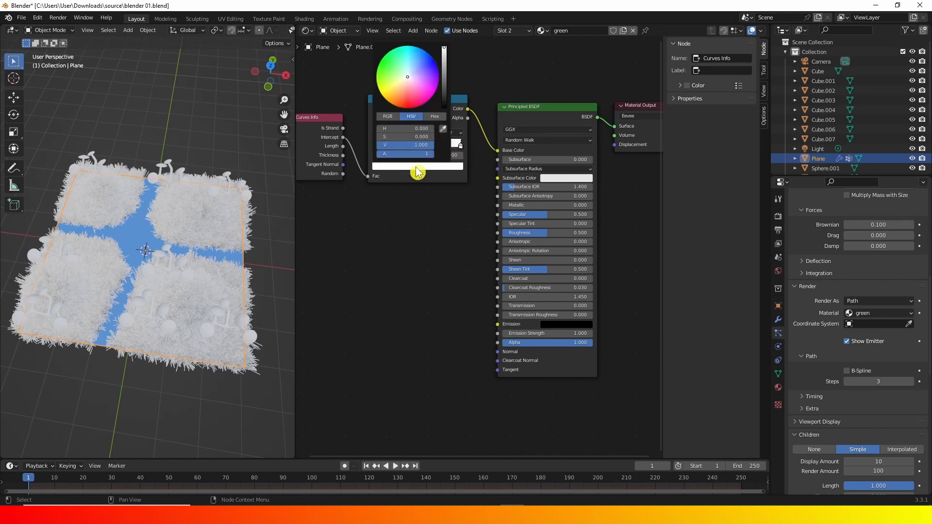
click(389, 64)
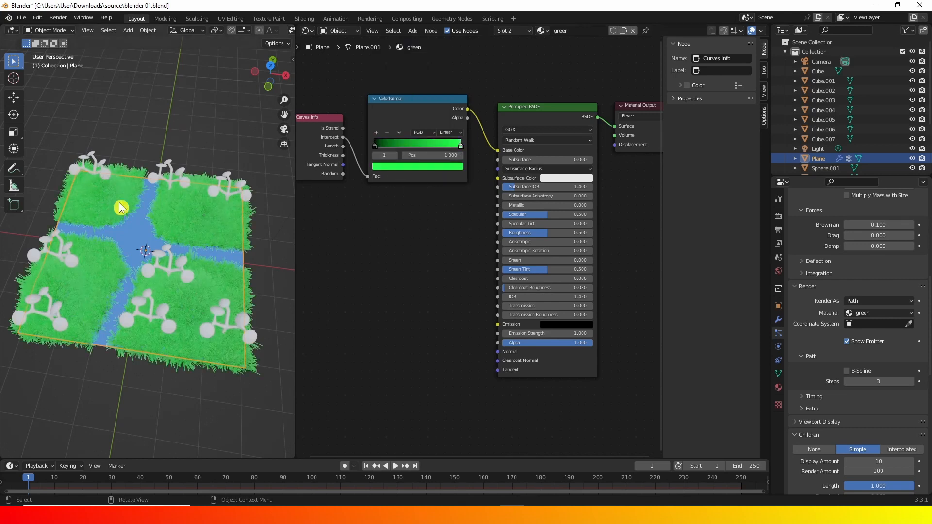
scroll(121, 254, up, 5)
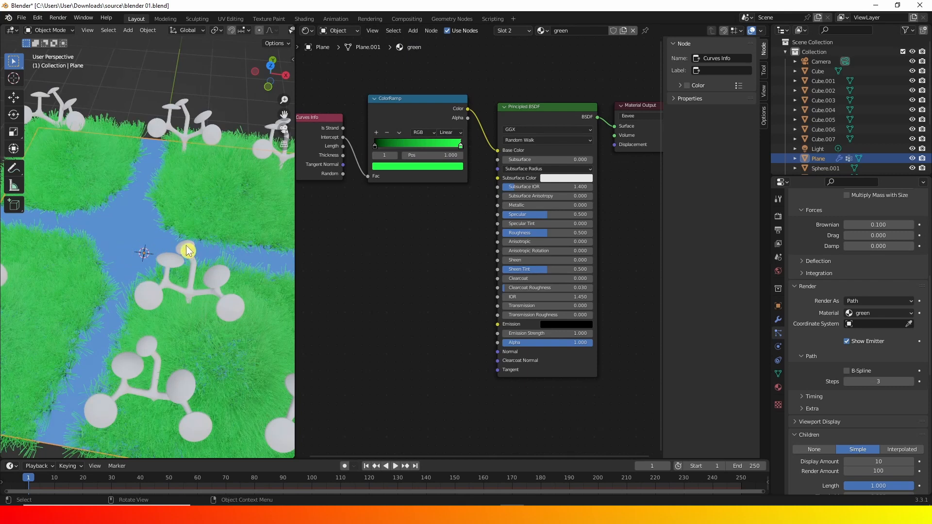
Set the ColorRamp's first stop at position 0.000 to a darker green with a value of about 0.367
click(374, 145)
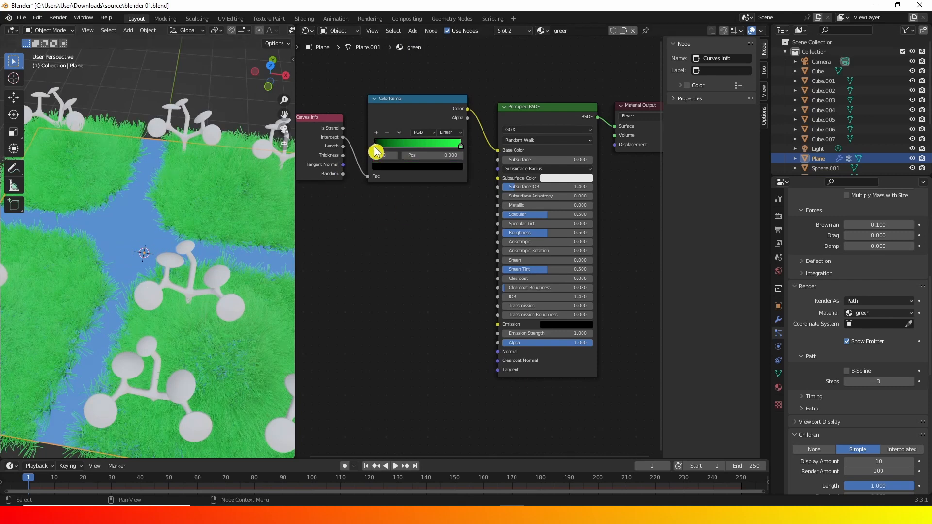
click(406, 167)
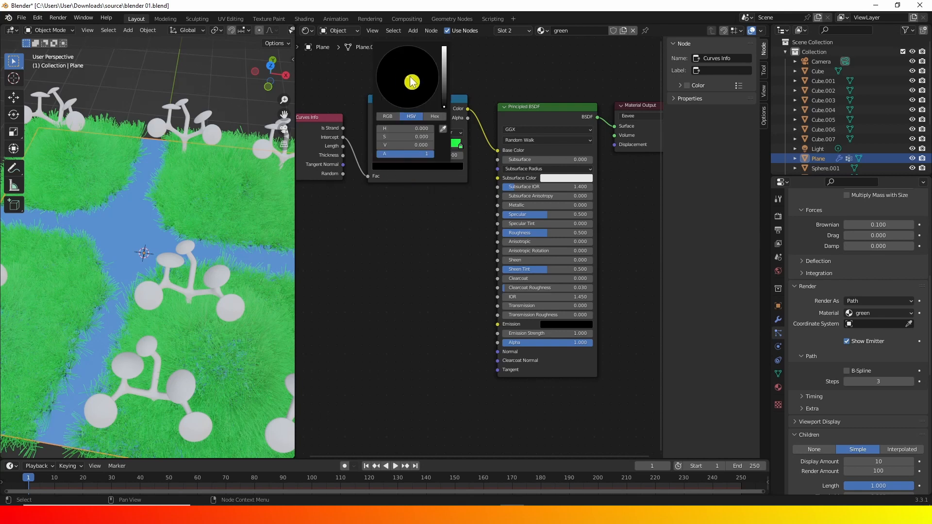
mouse_move(442, 104)
mouse_down()
mouse_move(444, 68)
mouse_move(378, 69)
mouse_up()
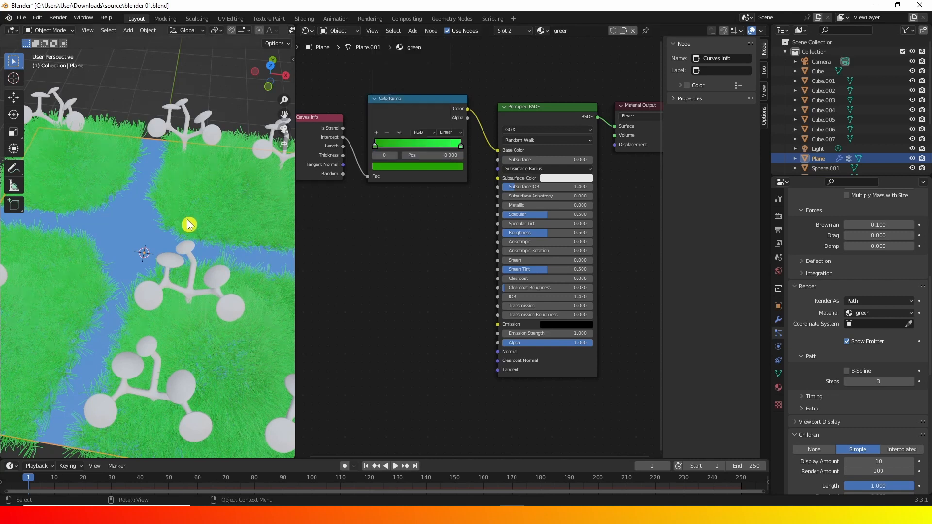
middle_drag(187, 223, 155, 364)
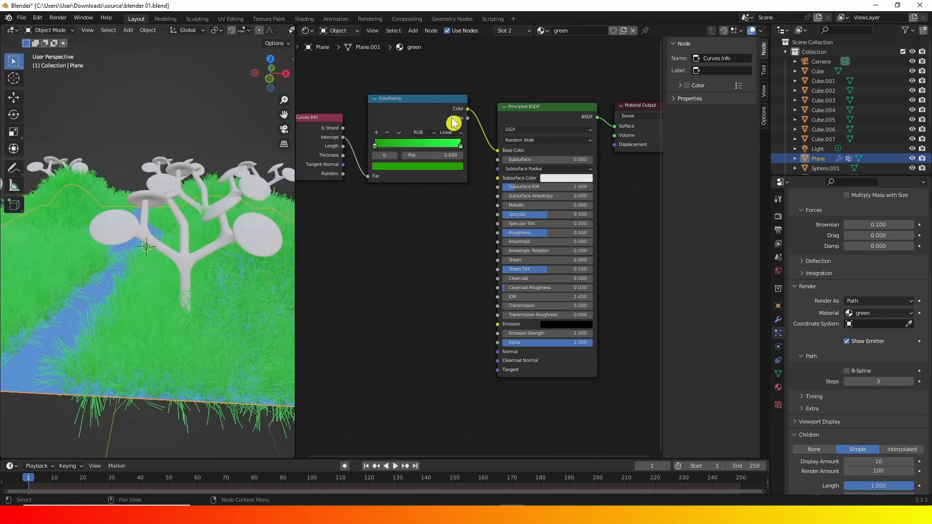
Darken the ColorRamp's first stop to an almost black green with a value of about 0.01
click(394, 168)
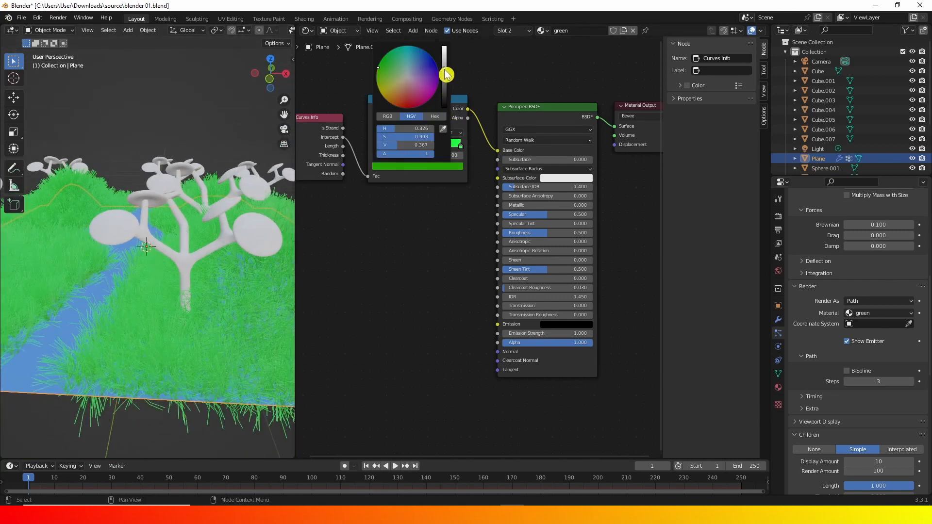
drag(443, 75, 444, 107)
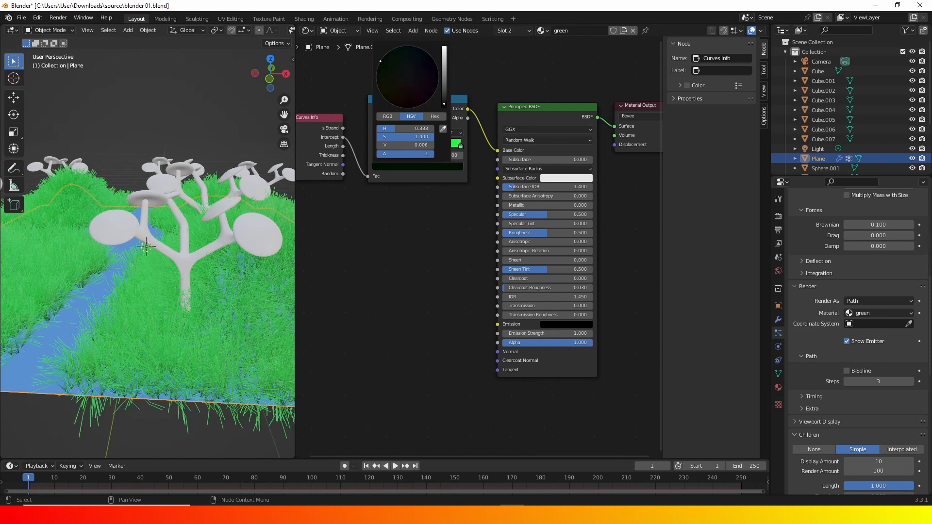
middle_drag(124, 398, 123, 336)
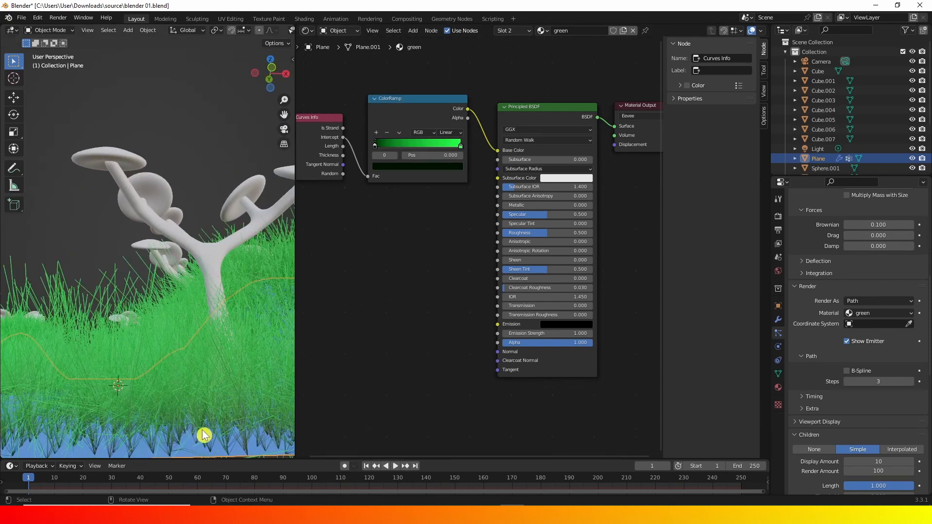
Brighten the ColorRamp's first stop to a vivid green and inspect the grass roots from a low angle
click(422, 167)
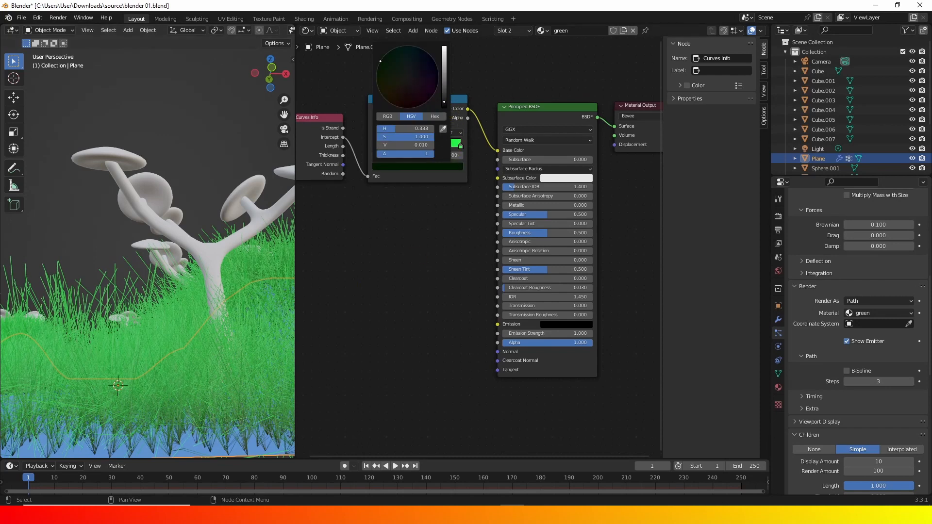
drag(444, 102, 444, 51)
middle_drag(158, 438, 142, 424)
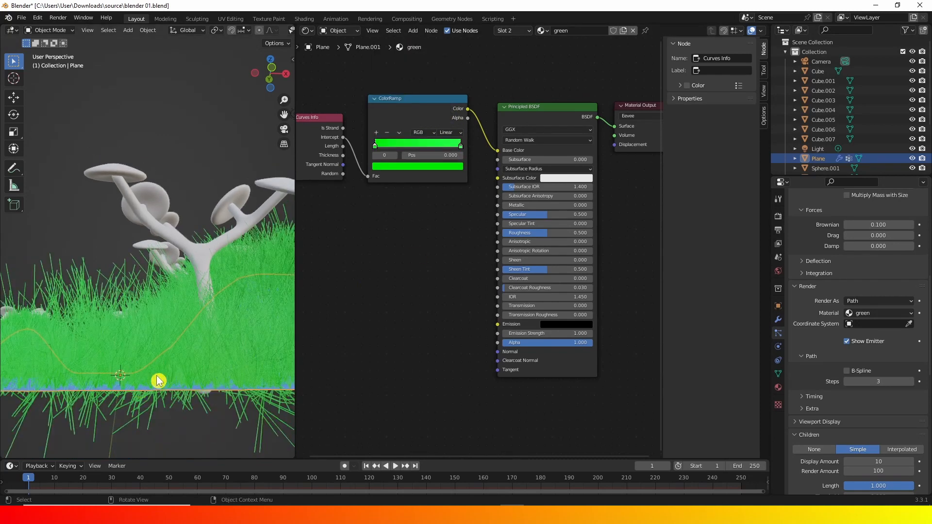
Darken the ColorRamp's first stop to a very dark green and check the grass roots from a low angle
middle_drag(158, 381, 163, 405)
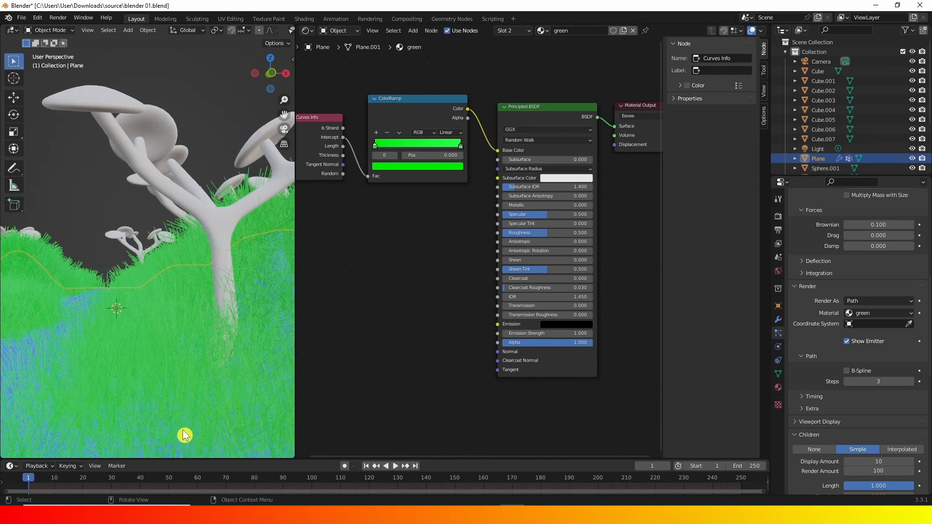
middle_drag(185, 435, 172, 379)
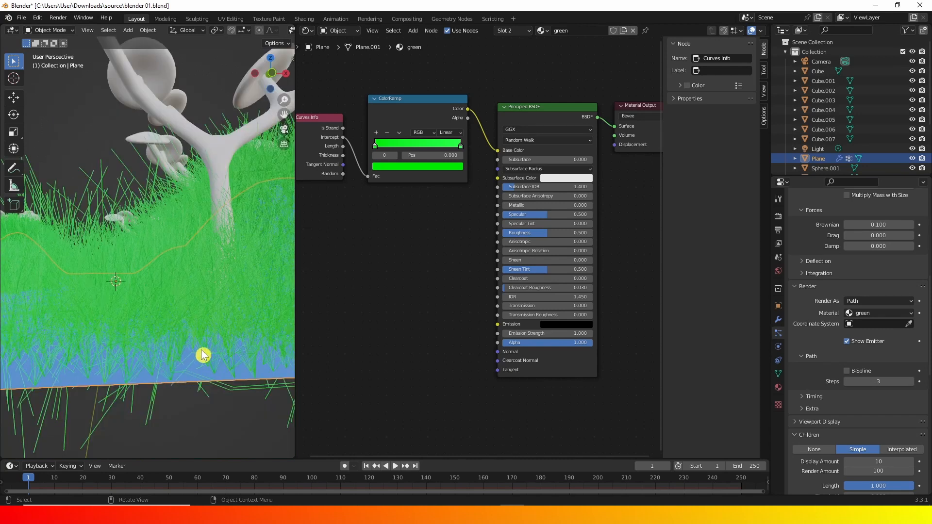
click(407, 172)
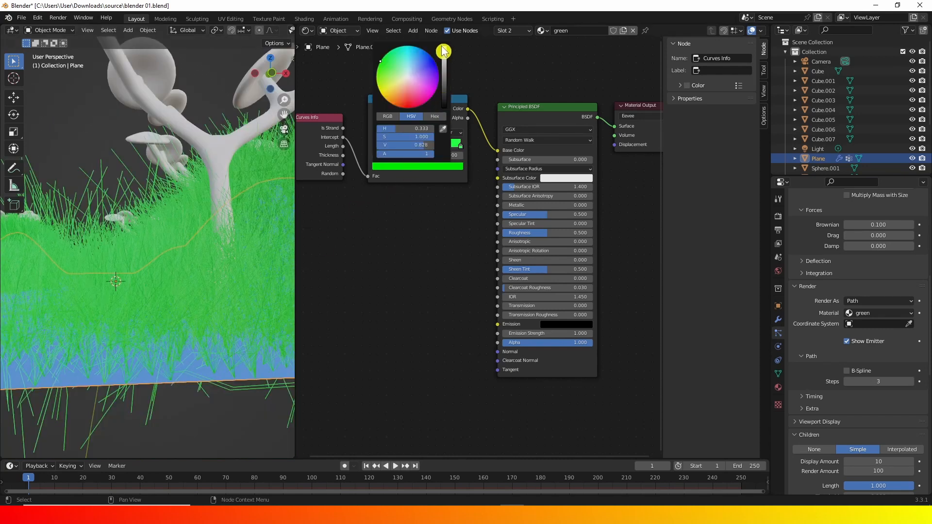
drag(444, 56, 444, 107)
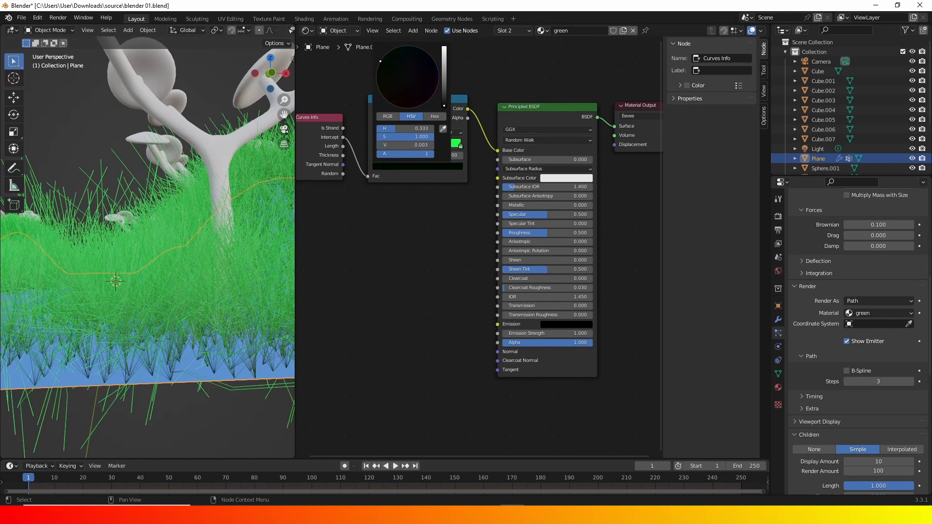
middle_drag(174, 365, 150, 395)
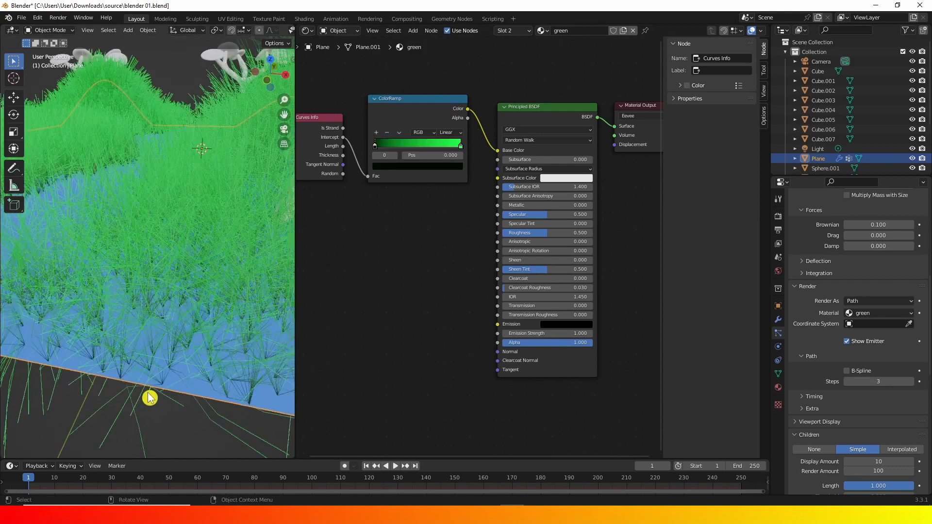
click(399, 167)
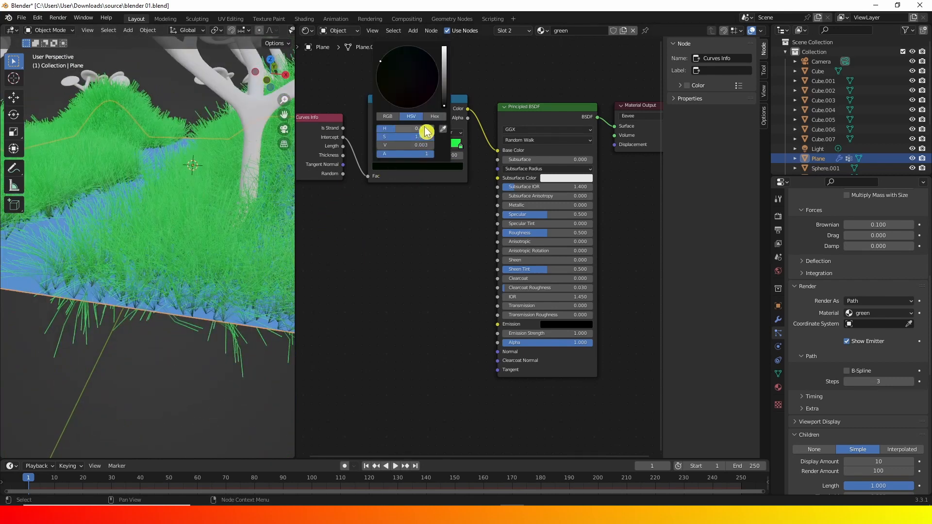
Widen the 3D viewport, close the node editor beside it, and view the whole landscape
drag(295, 85, 424, 85)
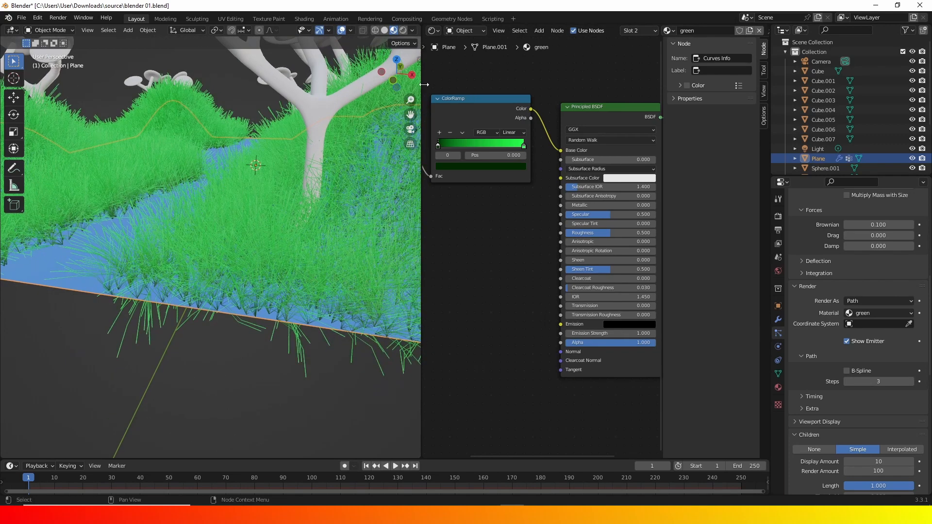
drag(420, 30, 530, 165)
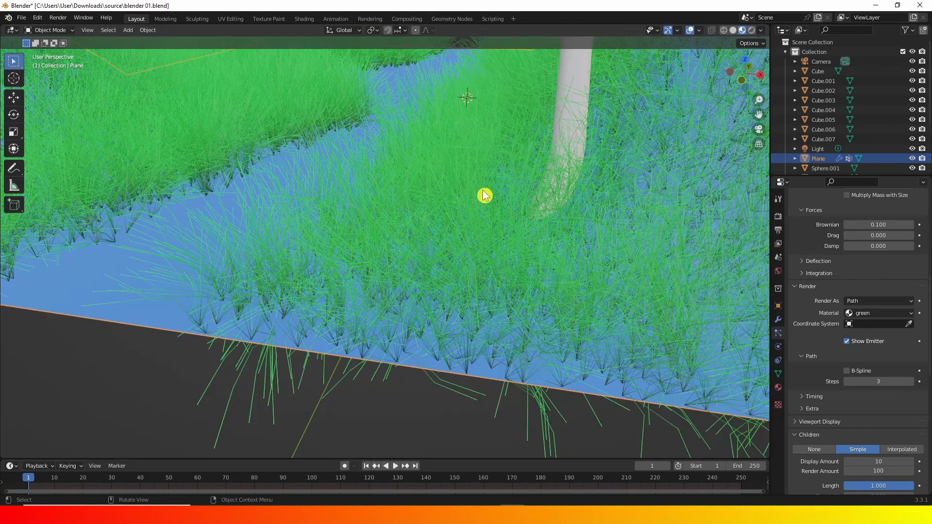
scroll(484, 192, down, 5)
middle_drag(379, 248, 336, 256)
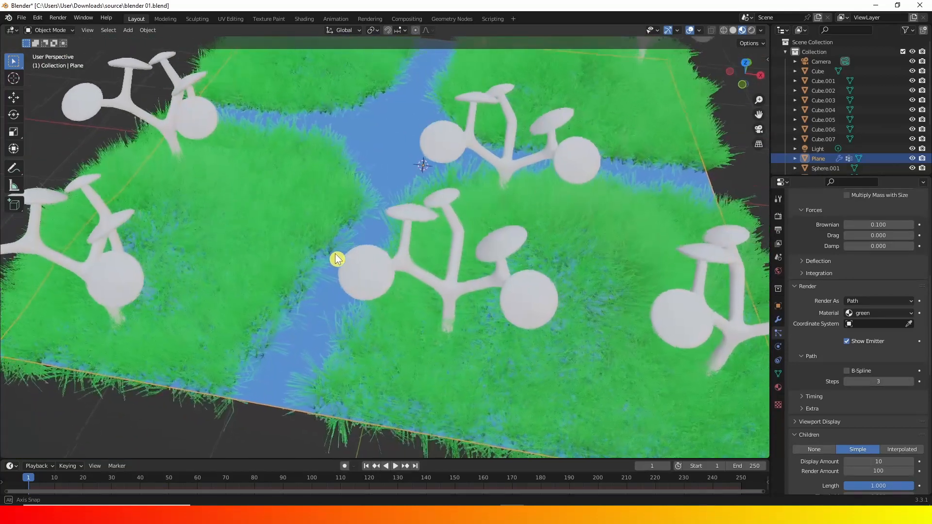
Enable Ambient Occlusion and Screen Space Reflections in the Eevee render settings
click(778, 217)
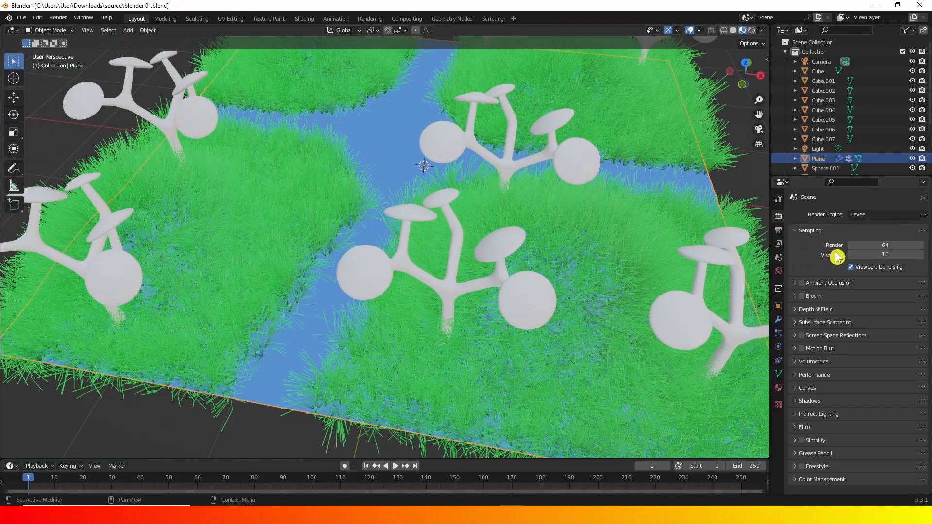
click(802, 284)
mouse_move(258, 258)
middle_down()
mouse_move(304, 241)
mouse_move(272, 261)
mouse_move(291, 257)
mouse_move(283, 240)
mouse_move(295, 237)
middle_up()
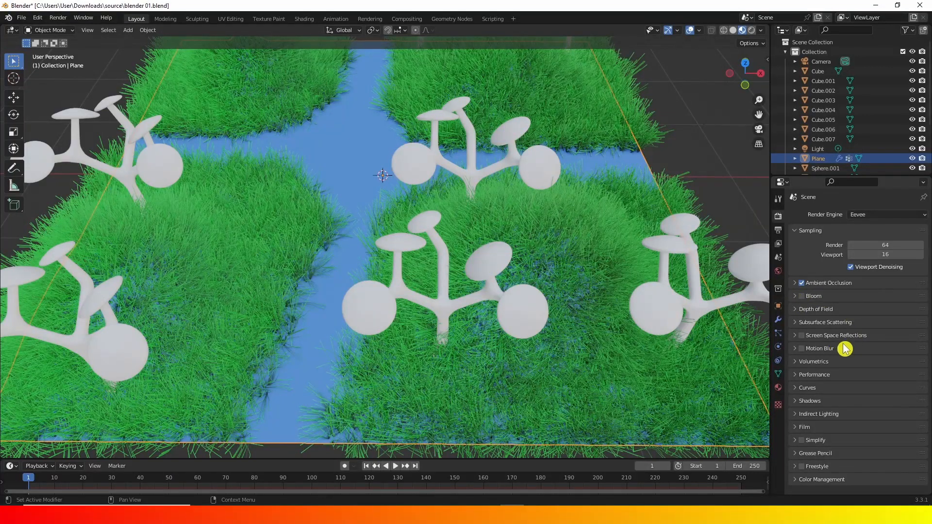
click(802, 335)
mouse_move(381, 217)
middle_down()
mouse_move(414, 210)
mouse_move(382, 211)
middle_up()
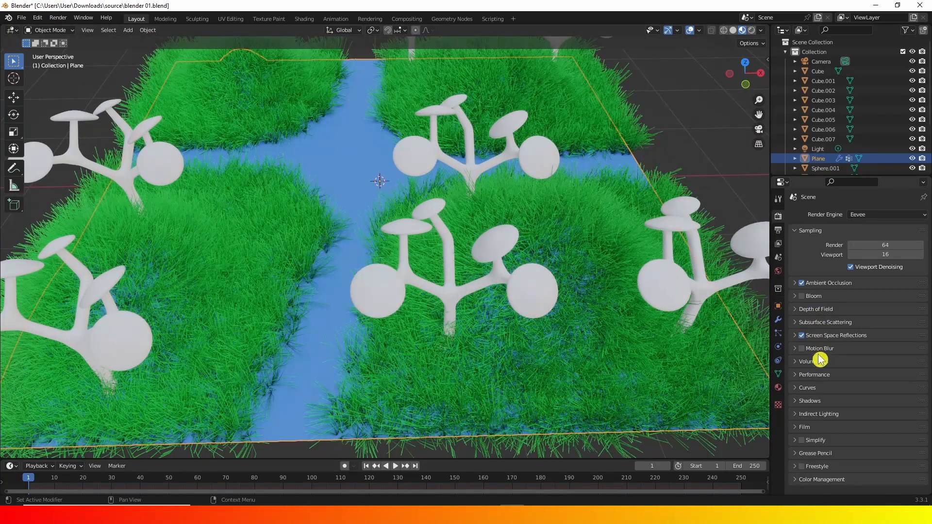
Set the render settings' Curves shape to Strip and inspect the thicker grass blades around the river
click(795, 389)
scroll(800, 387, down, 1)
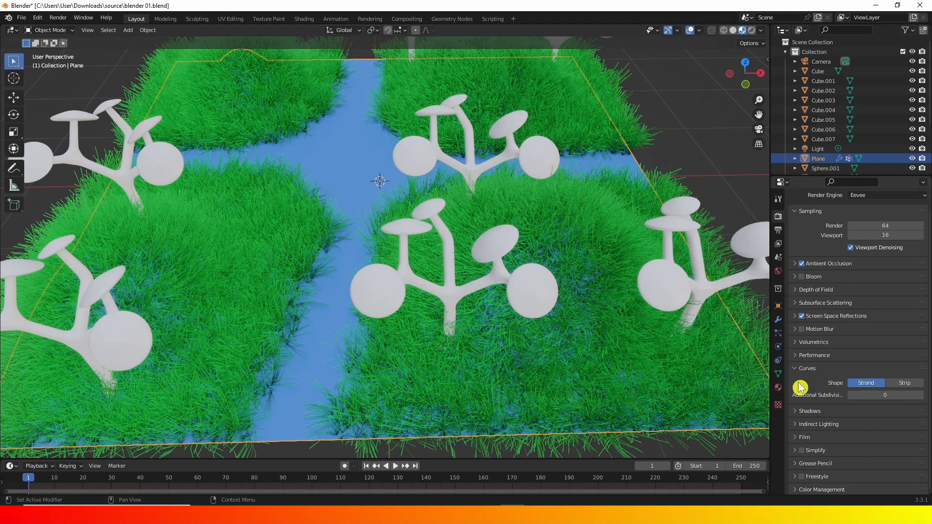
click(905, 383)
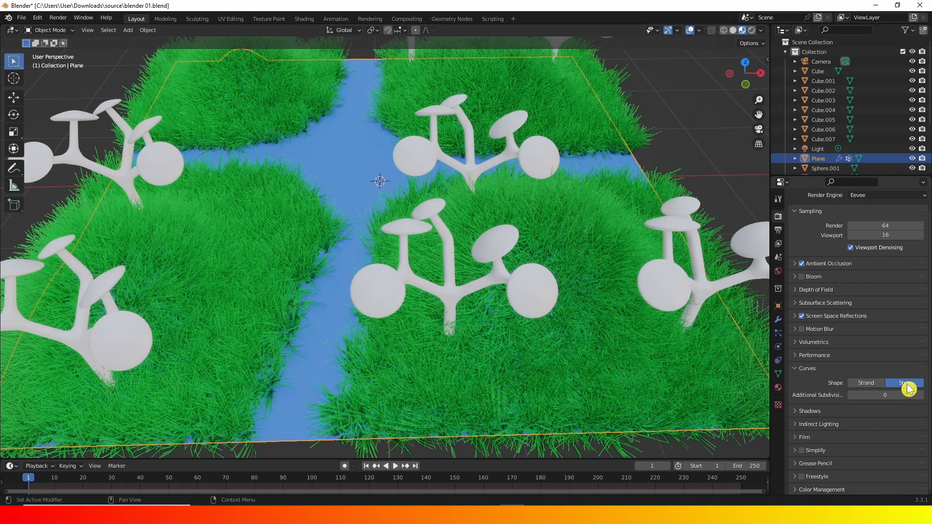
middle_drag(242, 279, 318, 274)
scroll(301, 264, up, 8)
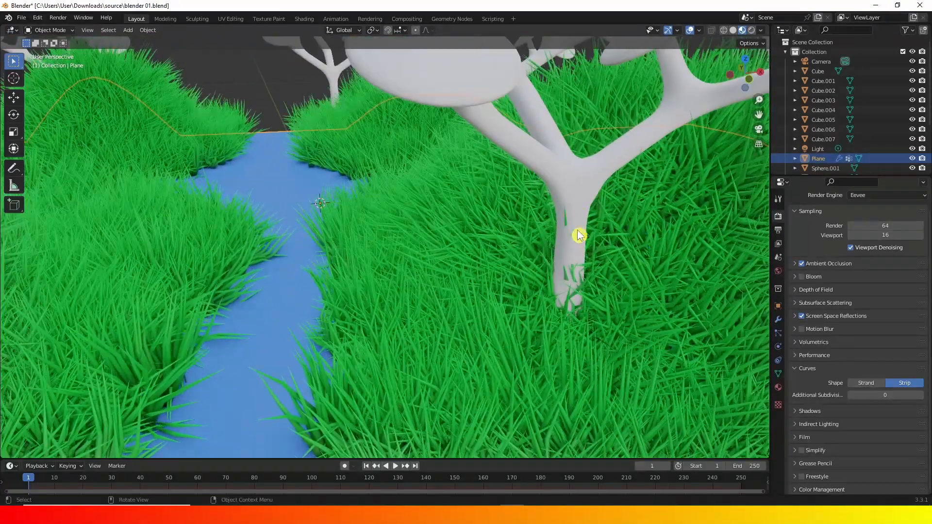
middle_drag(553, 218, 486, 316)
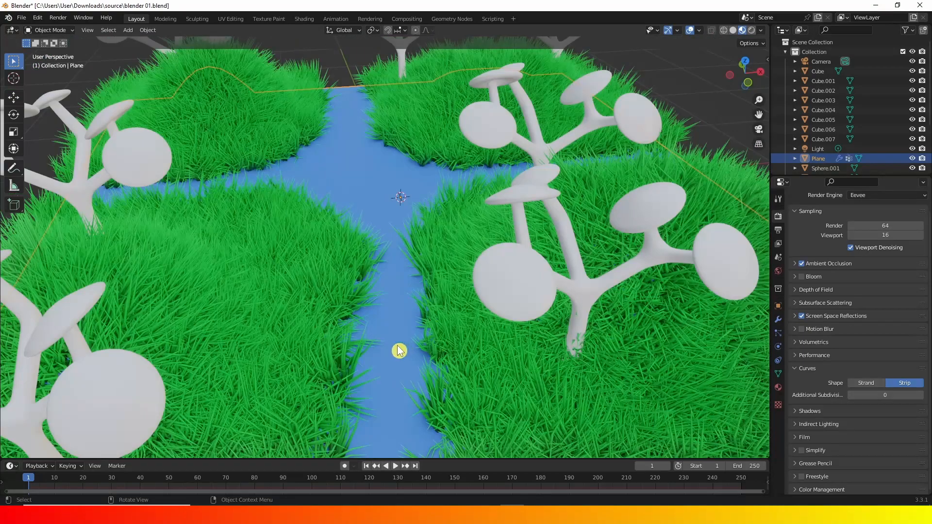
middle_drag(415, 359, 473, 356)
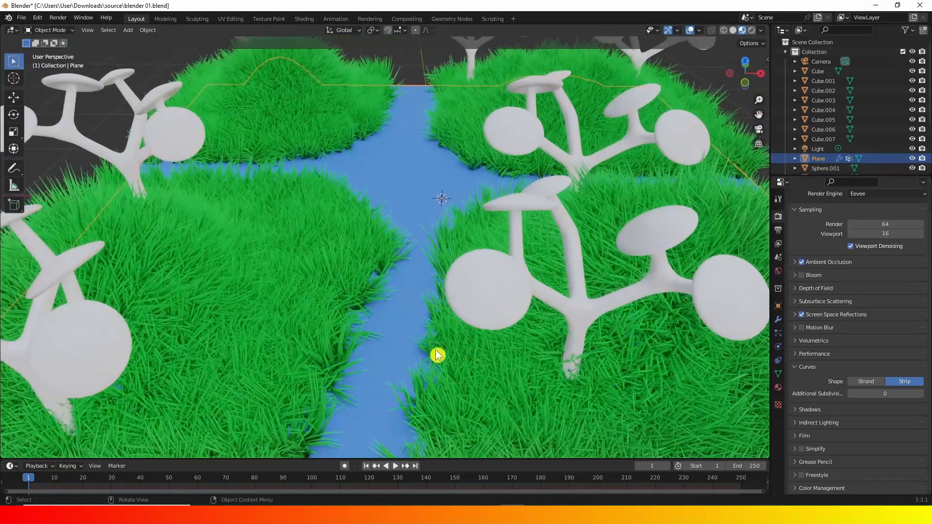
Set the green grass material's Metallic to about 0.472 and look at the blades along the river
click(779, 387)
scroll(810, 355, down, 2)
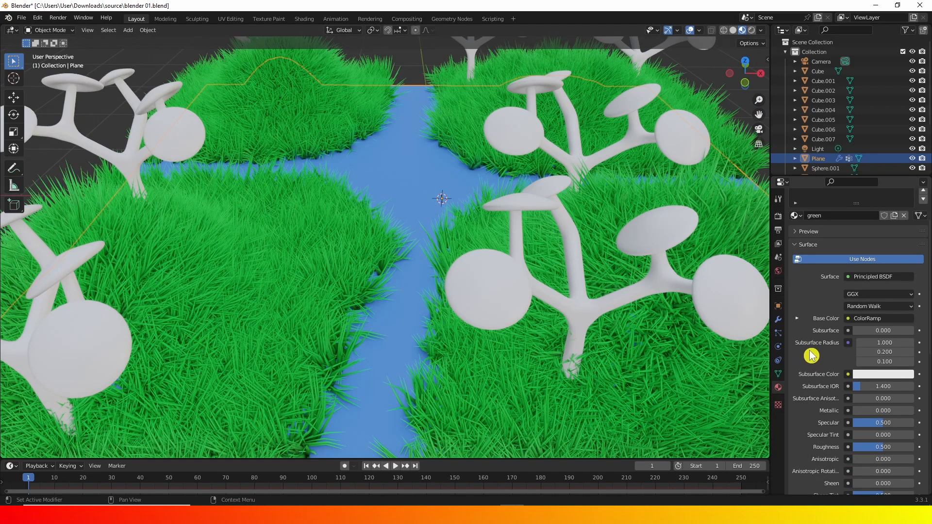
scroll(810, 354, up, 3)
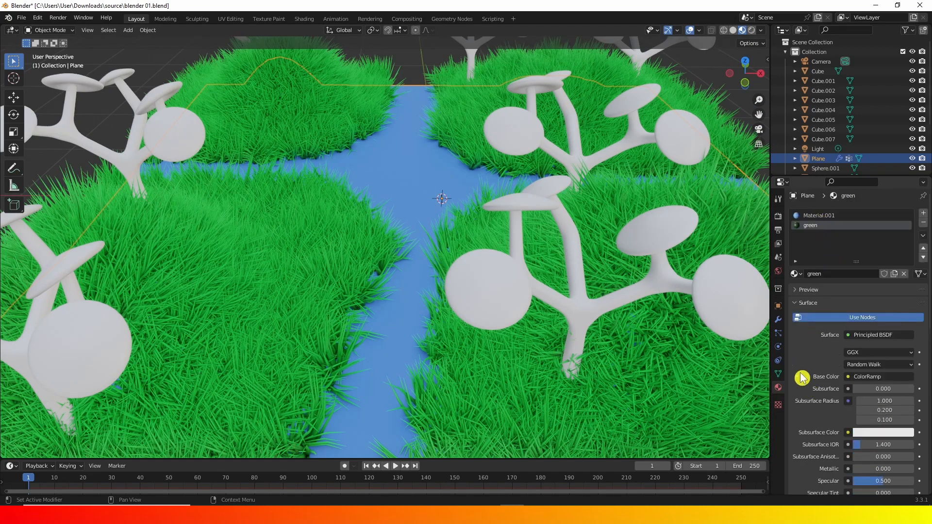
scroll(801, 377, down, 6)
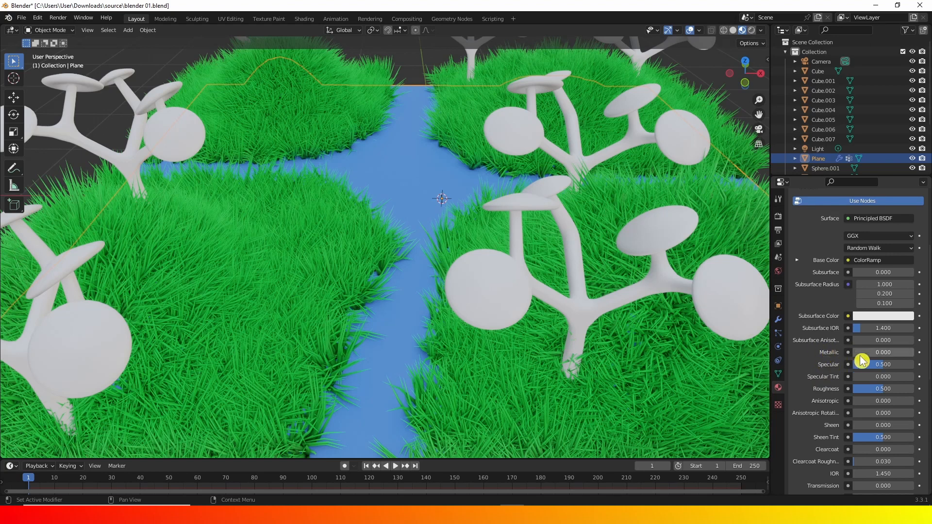
drag(857, 353, 886, 354)
middle_drag(445, 372, 386, 310)
middle_drag(515, 328, 493, 297)
scroll(493, 297, up, 6)
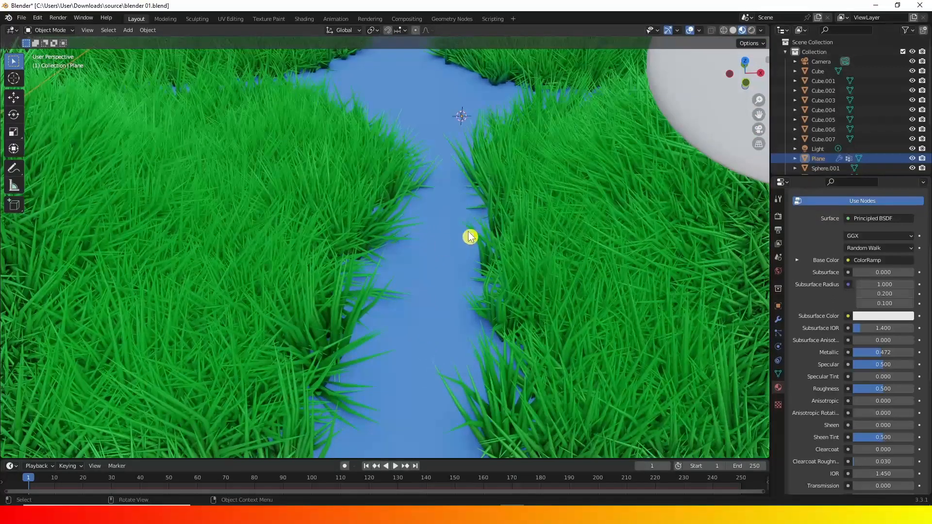
Give the plane's blue water material, Material.001, a Metallic of about 0.402 and a Roughness of 0.000
scroll(839, 251, up, 6)
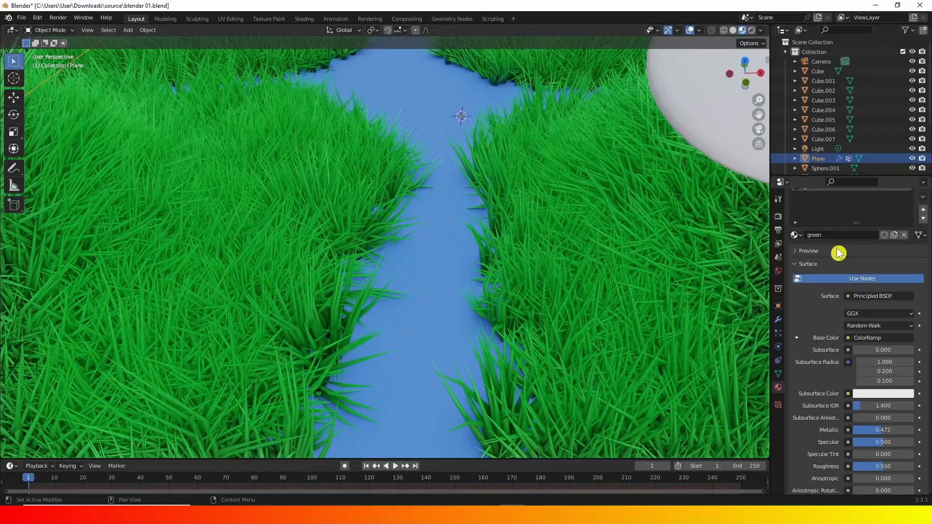
click(826, 218)
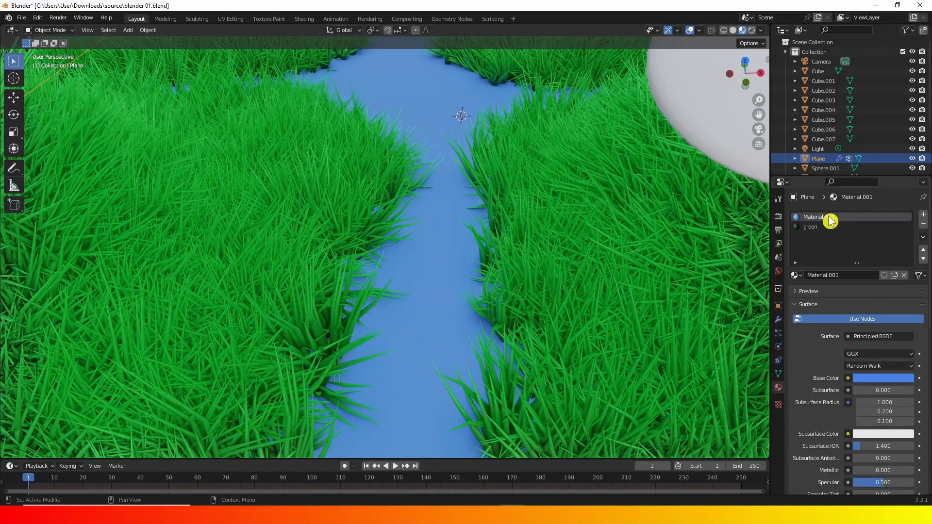
scroll(799, 356, down, 5)
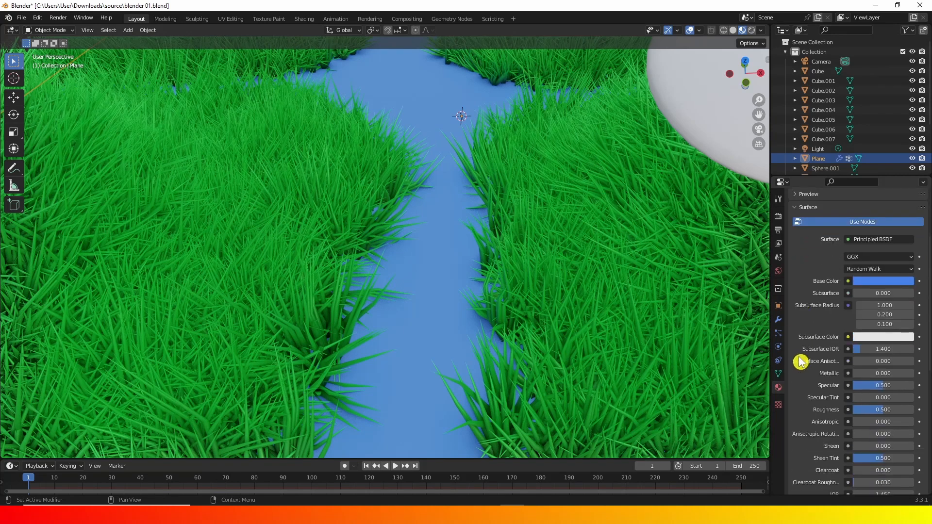
drag(858, 375, 872, 373)
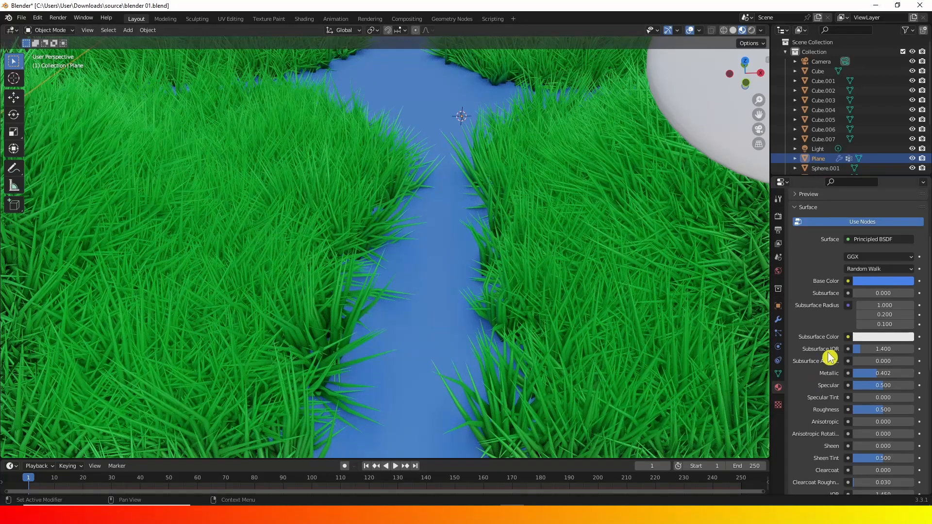
scroll(820, 349, down, 2)
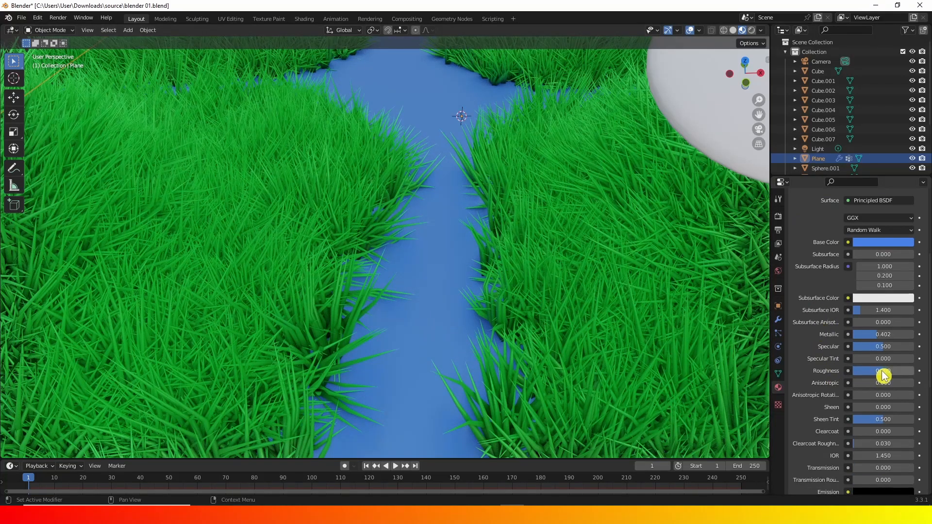
drag(883, 375, 849, 375)
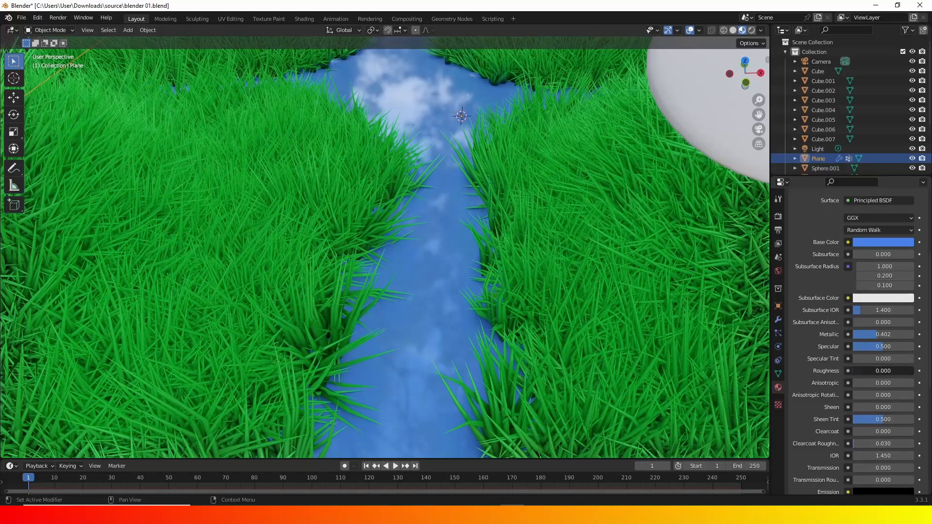
middle_drag(438, 213, 420, 225)
scroll(414, 225, down, 1)
Set the water material's Transmission to 1.000 and save the file
scroll(832, 337, down, 7)
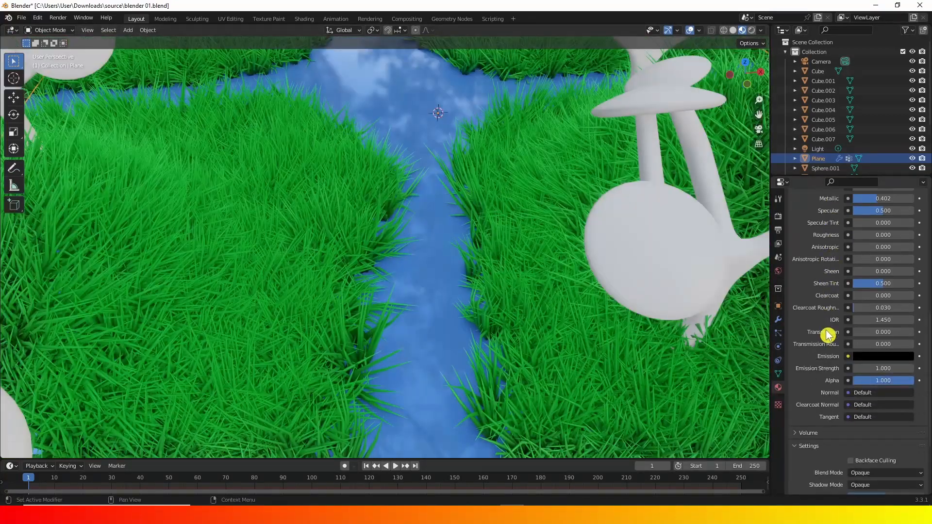
drag(867, 333, 912, 333)
middle_drag(354, 261, 386, 218)
scroll(450, 216, down, 5)
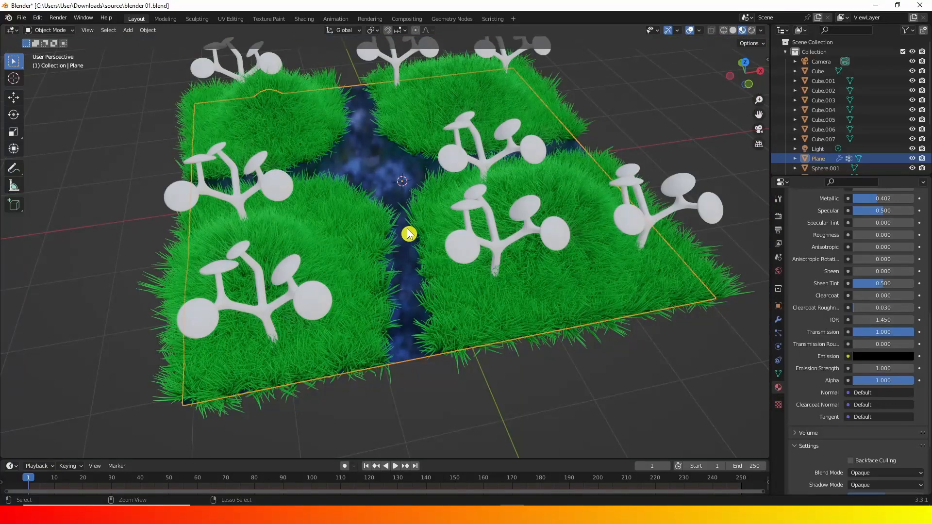
key(ctrl+s)
Add a new material to the trunk Cube.001 and set its base colour to a muted yellowish brown
scroll(370, 228, up, 3)
middle_drag(370, 229, 423, 224)
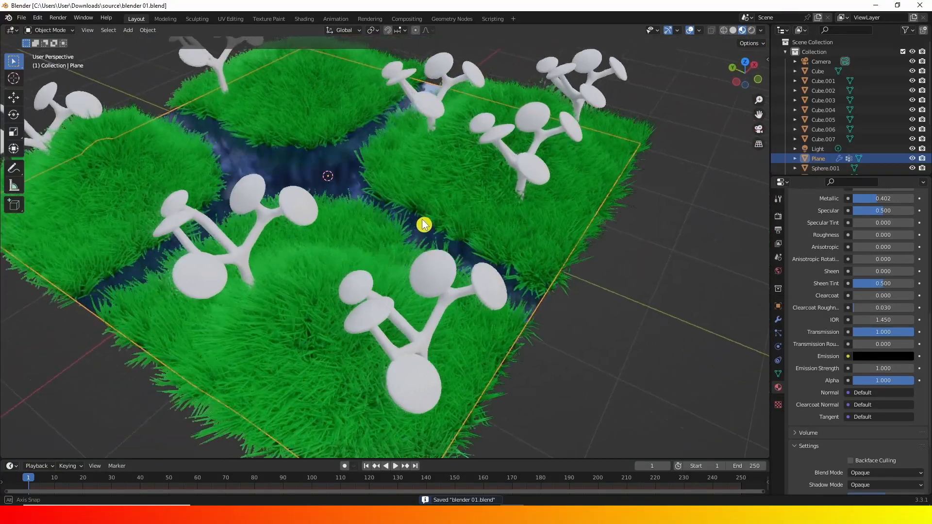
scroll(423, 224, down, 3)
scroll(287, 247, up, 3)
middle_drag(287, 248, 347, 241)
click(345, 245)
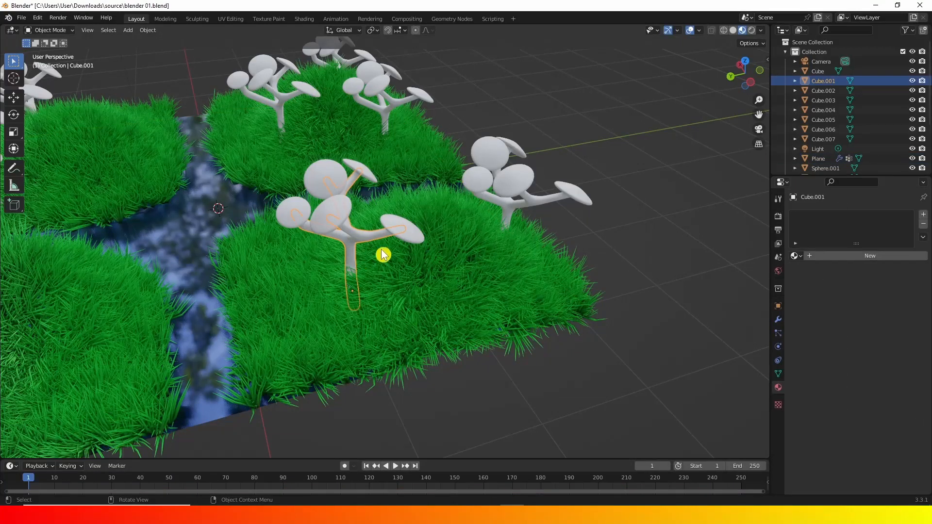
click(923, 214)
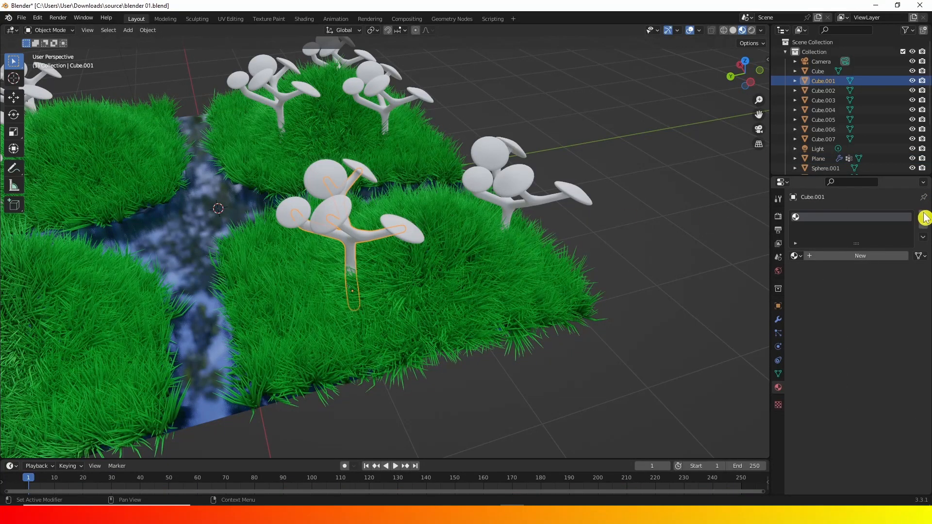
click(860, 256)
click(883, 359)
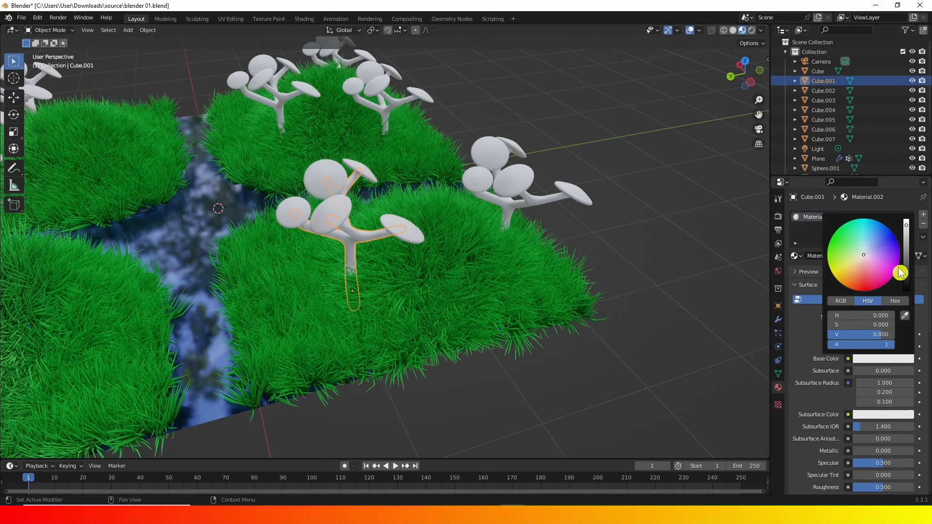
mouse_move(907, 226)
mouse_down()
mouse_move(905, 270)
mouse_move(858, 278)
mouse_move(864, 265)
mouse_up()
Change the trunk material's base colour to a dark reddish brown
middle_drag(495, 207, 264, 246)
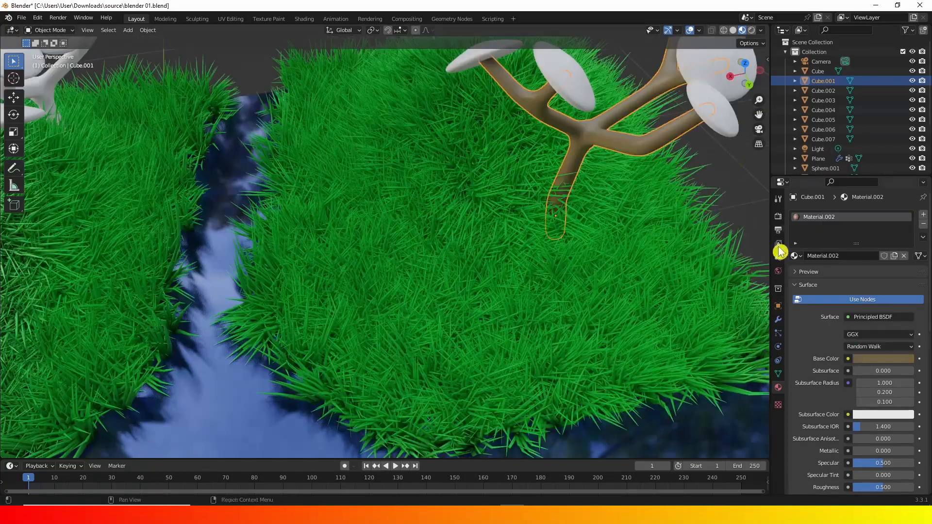
click(870, 358)
drag(860, 276, 858, 277)
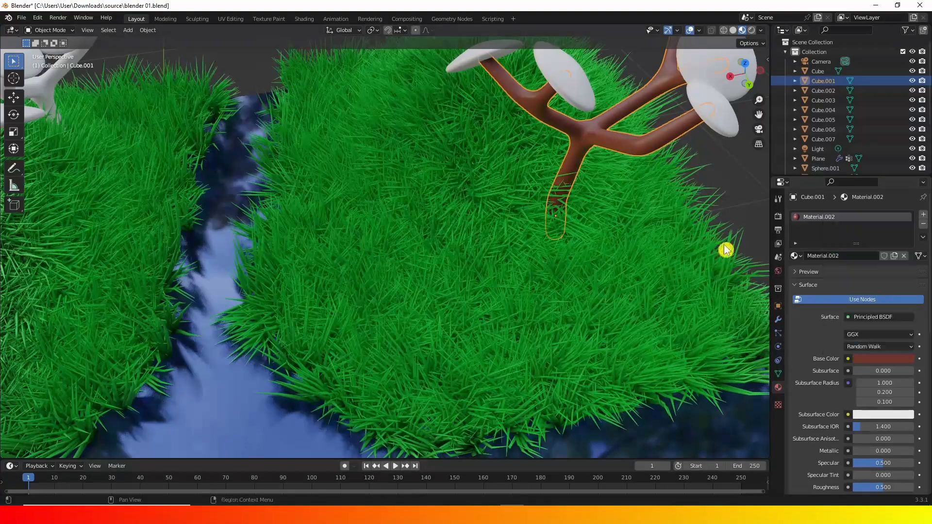
Assign the existing reddish-brown Material.002 to the trunks Cube.002 and Cube.006
scroll(582, 162, down, 4)
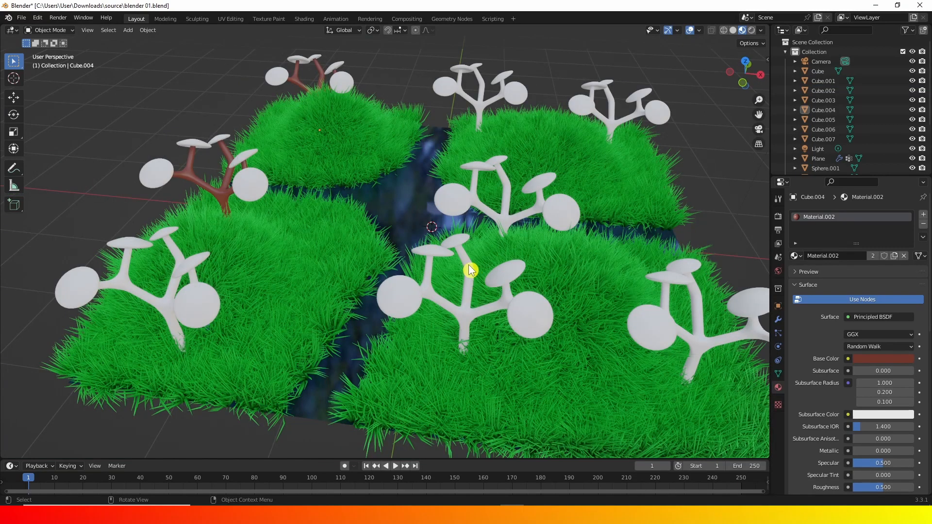
click(468, 265)
click(796, 255)
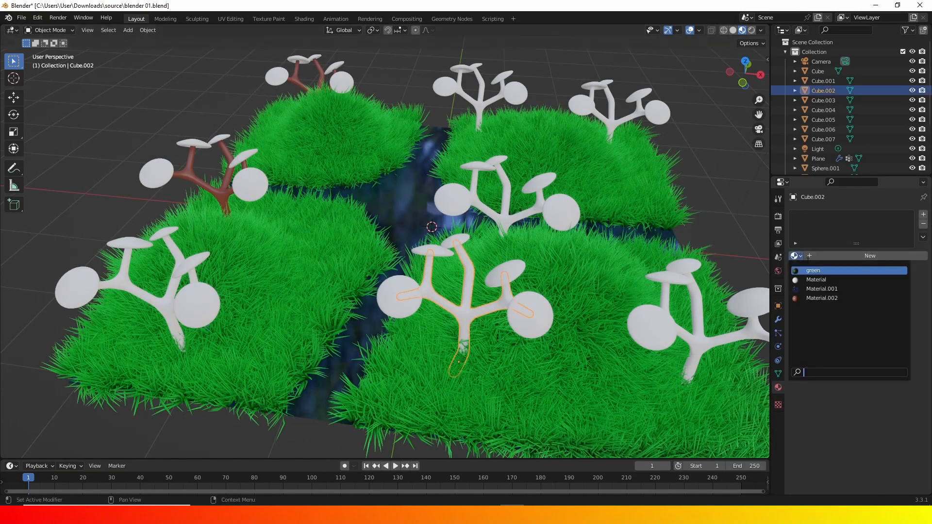
click(820, 298)
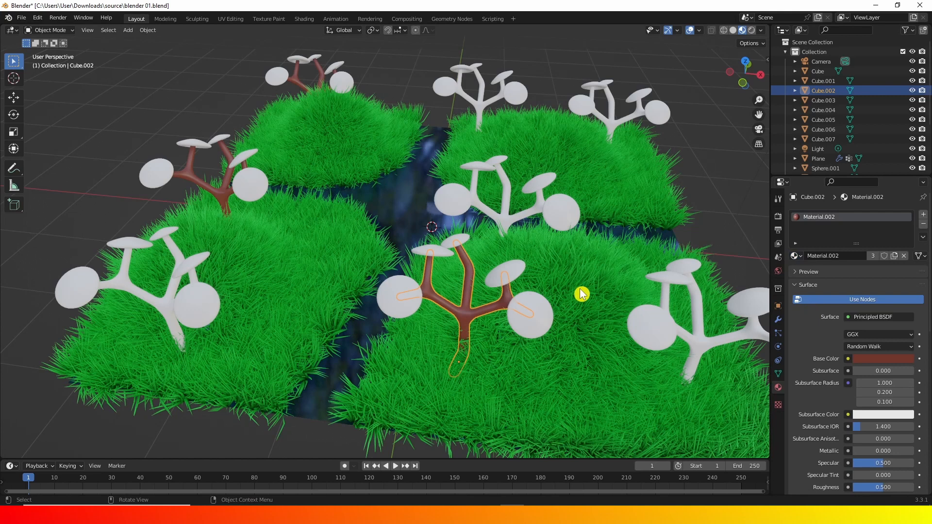
click(700, 305)
click(796, 256)
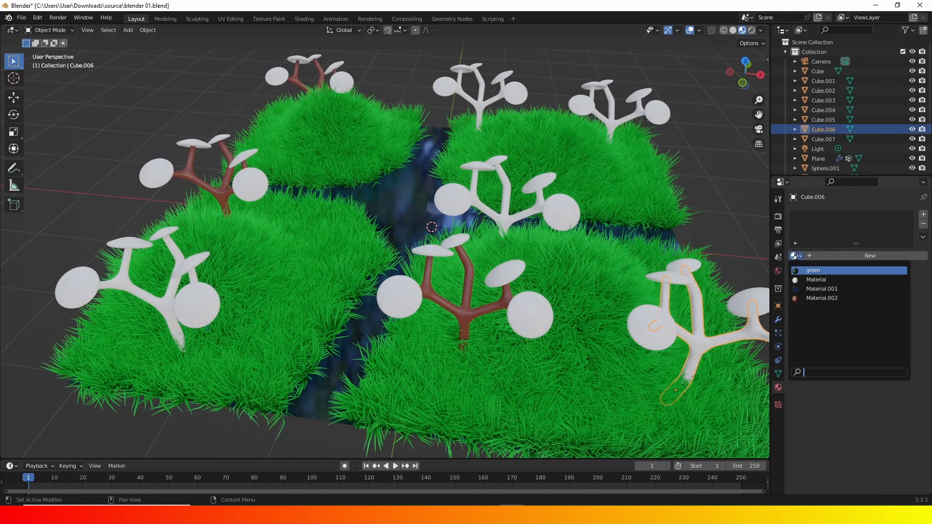
click(816, 299)
Assign Material.002 to the remaining white trunks, including Cube and Cube.005
click(504, 209)
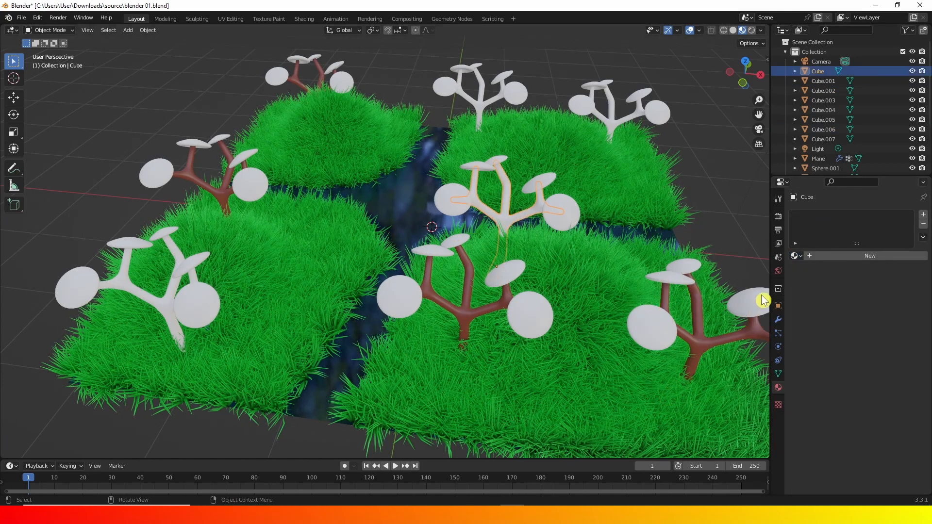
click(159, 293)
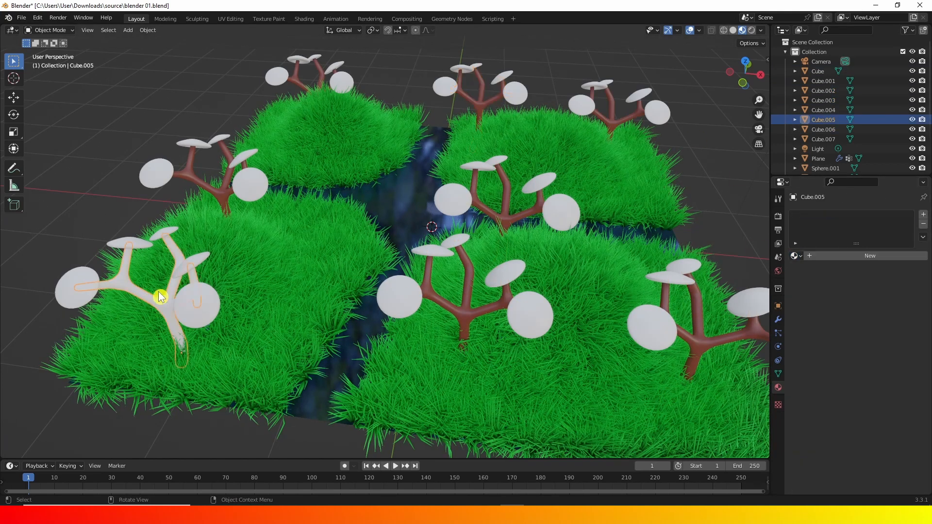
click(795, 257)
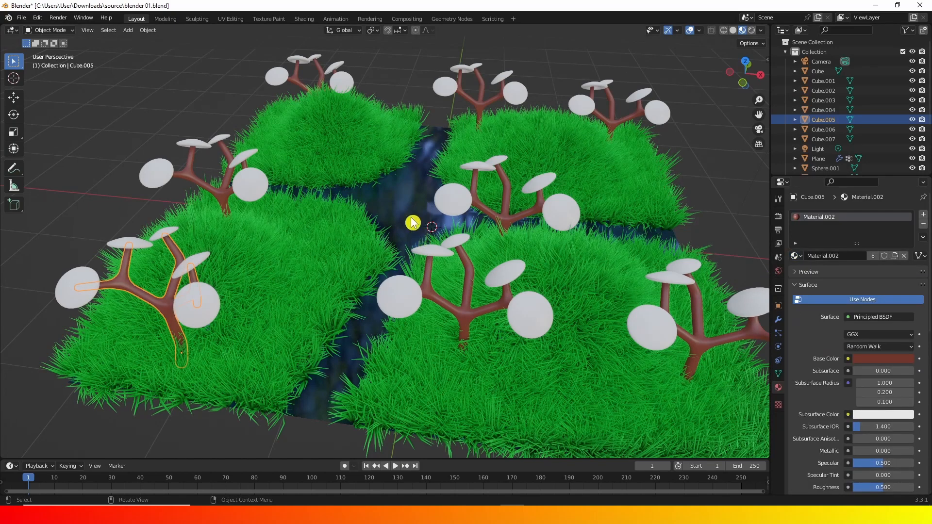
Add a new material to the foliage Sphere.003 and set its base colour to bright green
mouse_move(414, 218)
middle_down()
mouse_move(501, 203)
mouse_move(425, 220)
middle_up()
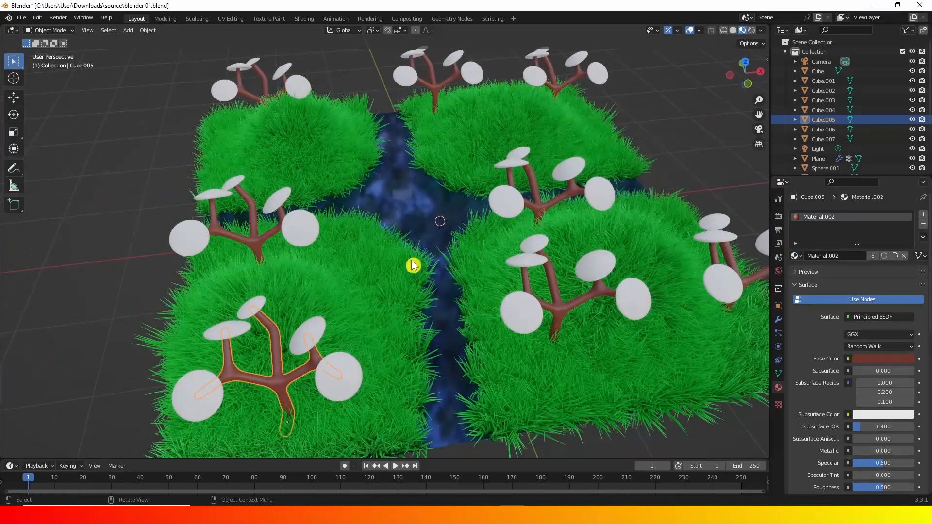
click(540, 269)
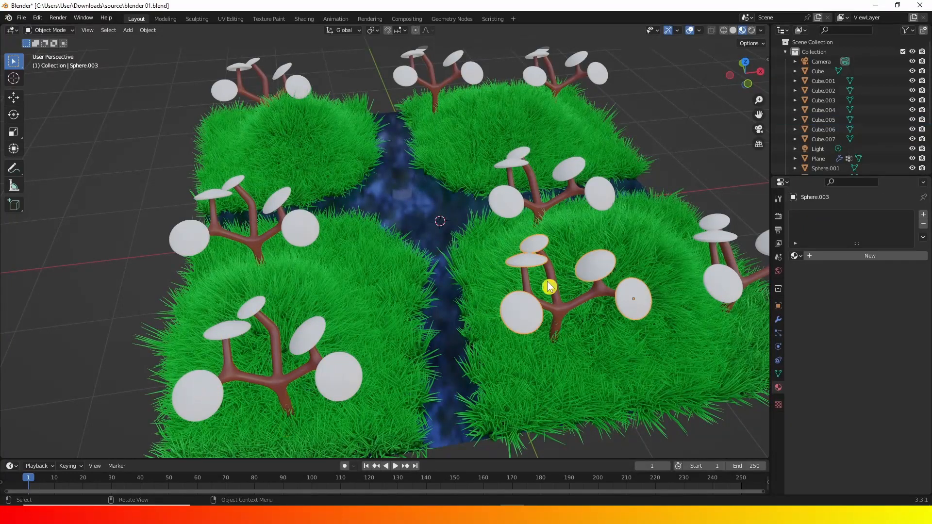
click(923, 215)
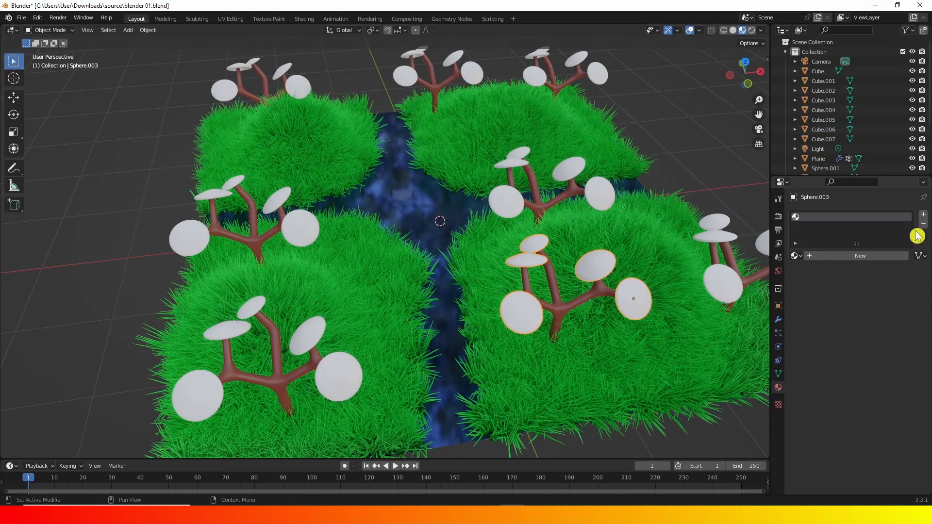
click(869, 256)
click(874, 360)
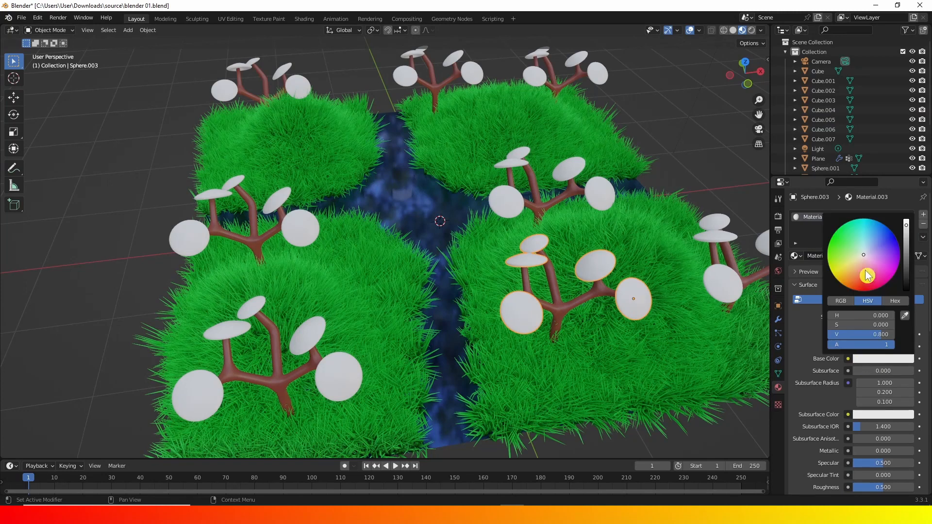
drag(847, 249, 837, 237)
Give the foliage Sphere.006 a new material with a yellow base colour
middle_drag(651, 276, 343, 328)
click(321, 318)
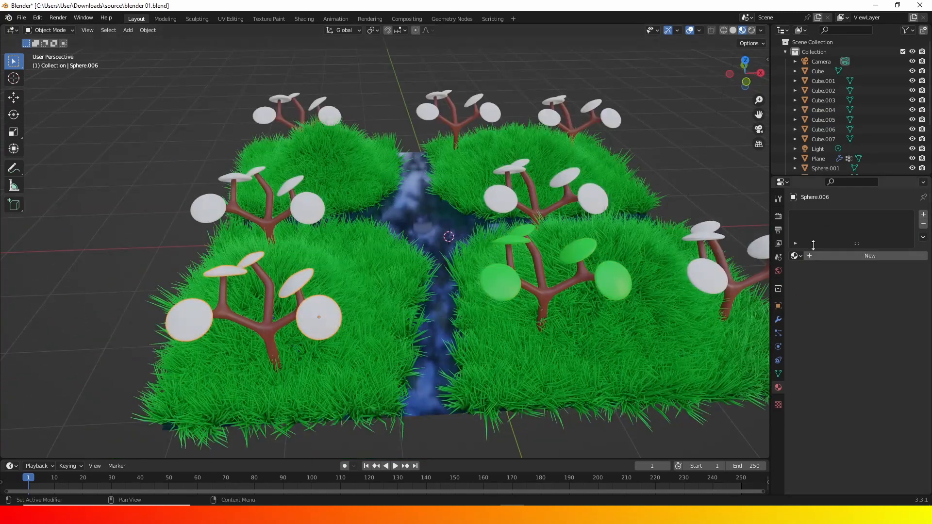
click(877, 360)
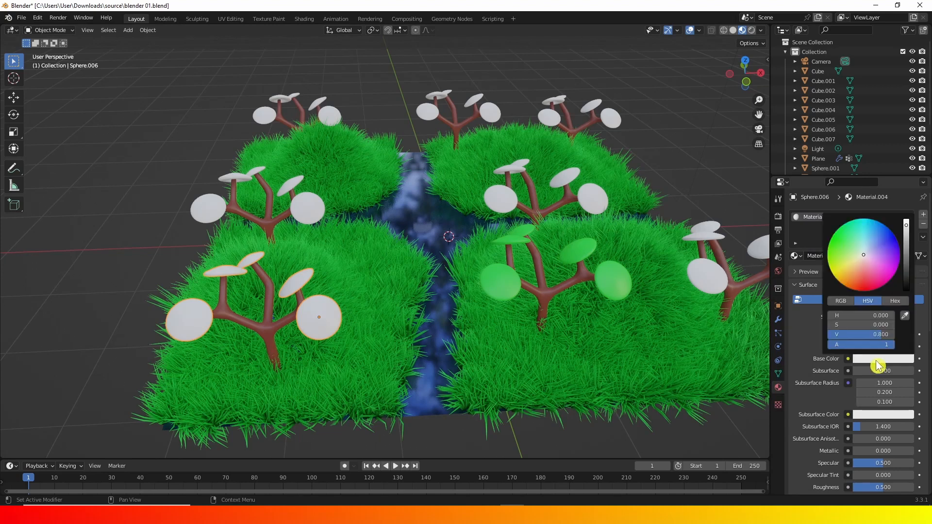
click(849, 278)
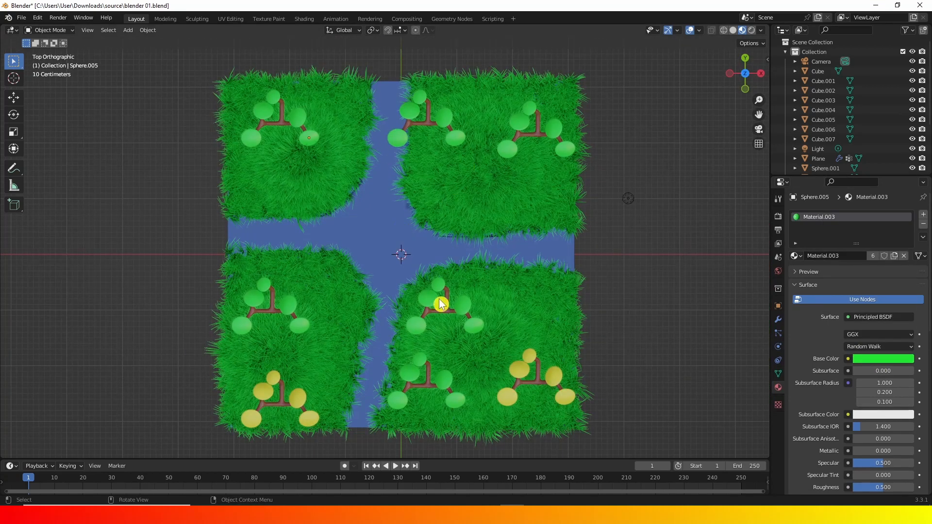
Set the plane's water material, Material.001, to a Roughness of about 0.197 and a Metallic of about 0.693
middle_drag(429, 264, 402, 240)
scroll(485, 208, up, 6)
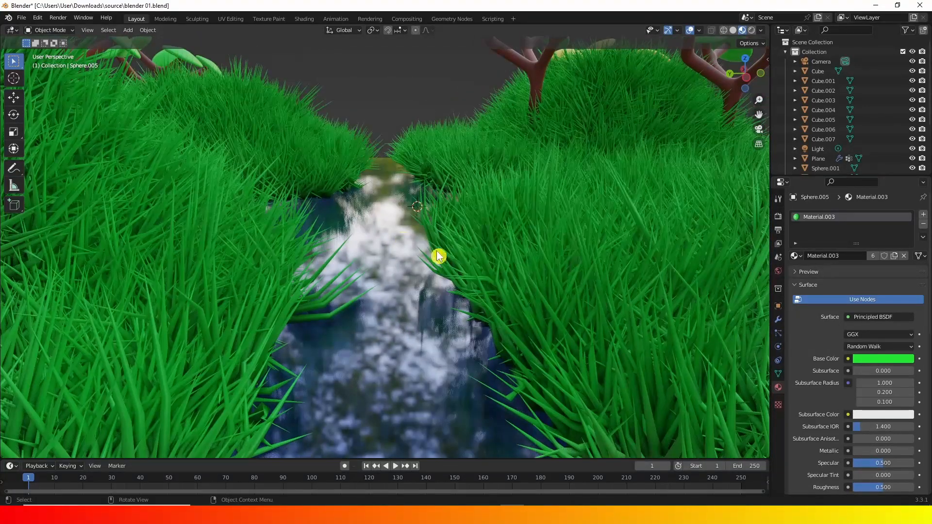
click(415, 333)
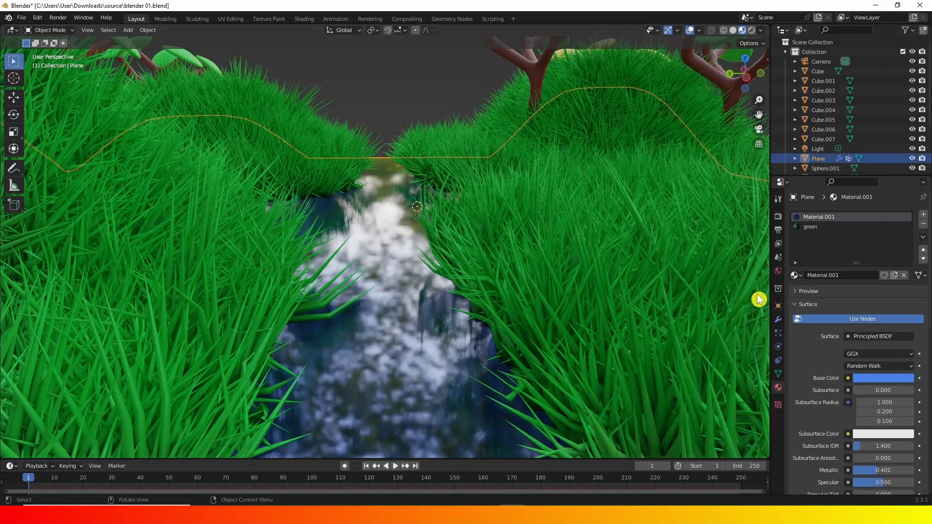
scroll(808, 269, down, 8)
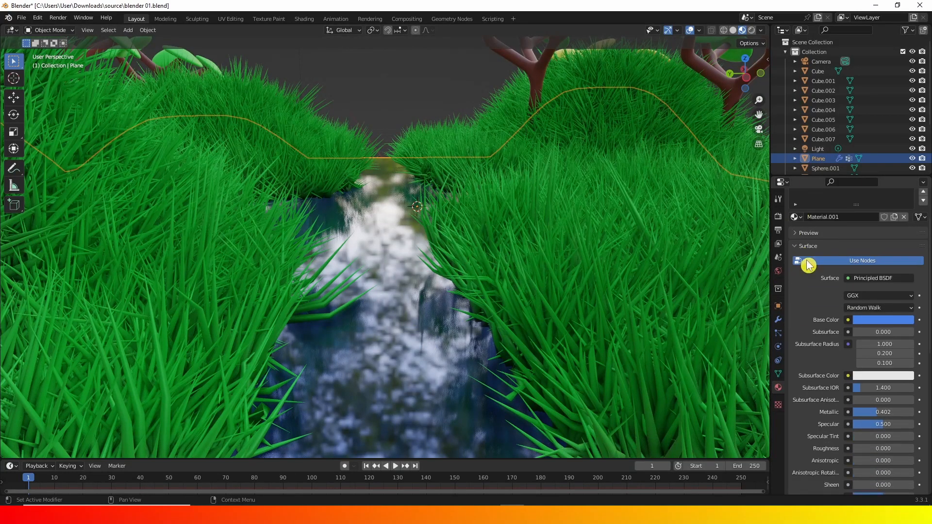
drag(857, 334, 868, 334)
drag(875, 296, 896, 295)
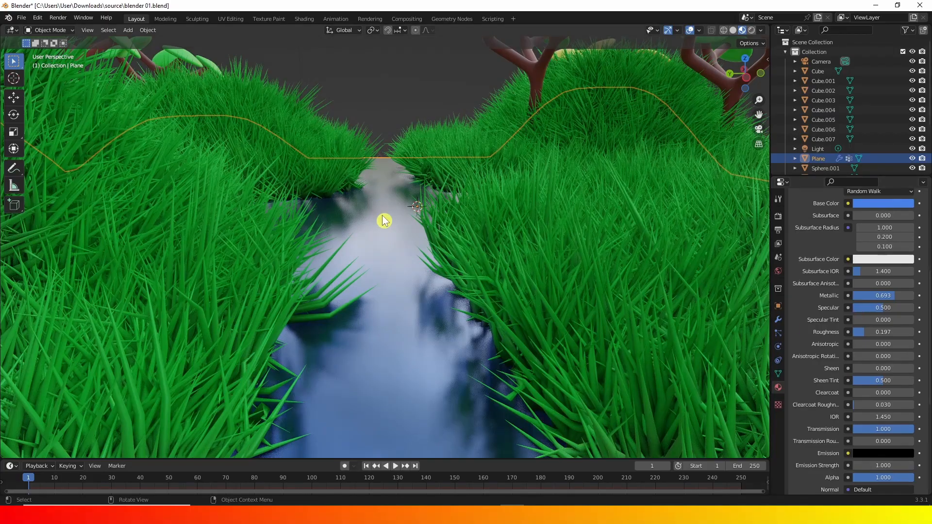
scroll(391, 220, up, 3)
scroll(394, 226, down, 5)
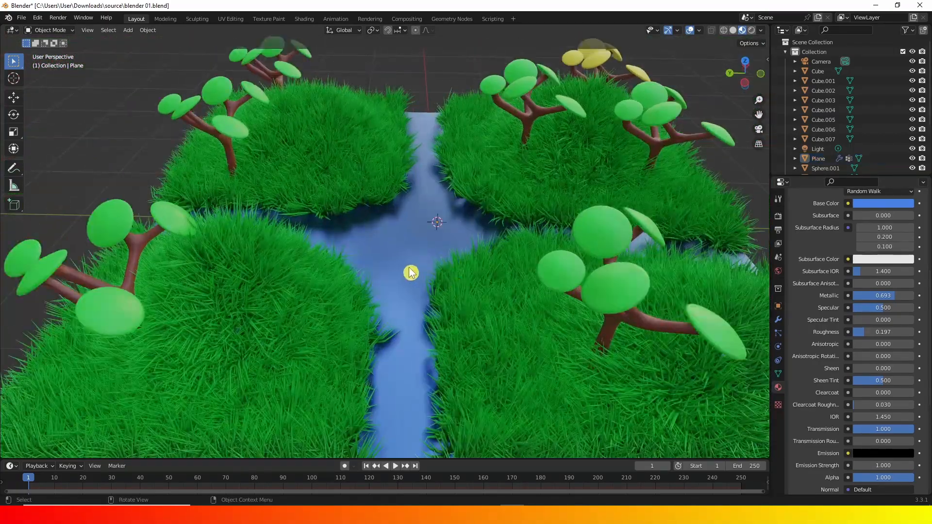
Show the landscape in rendered viewport shading and open the render engine settings
mouse_move(410, 273)
middle_down()
mouse_move(397, 282)
mouse_move(419, 279)
mouse_move(402, 259)
mouse_move(411, 257)
middle_up()
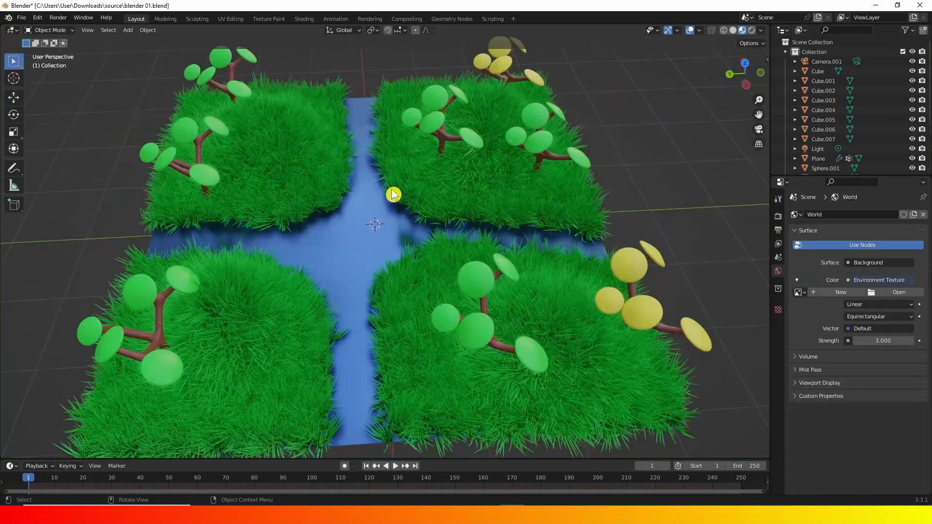
middle_drag(386, 208, 374, 211)
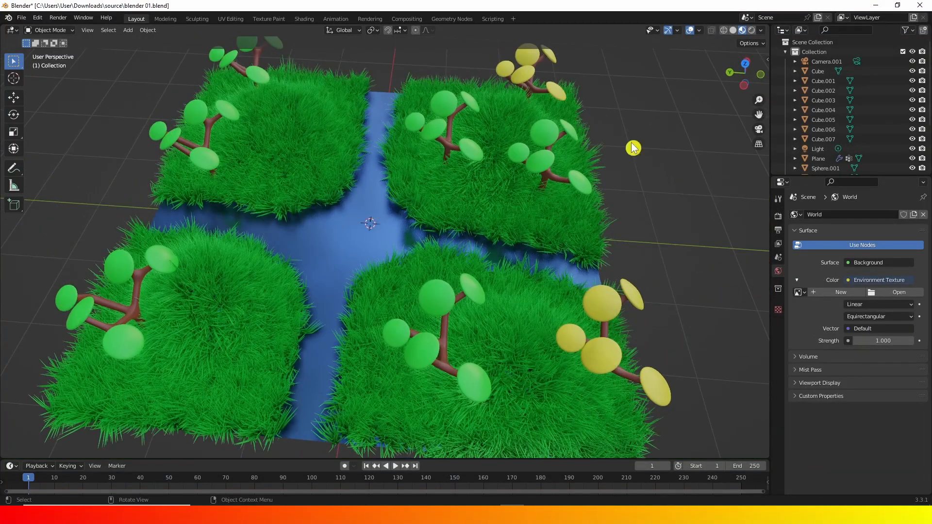
click(751, 31)
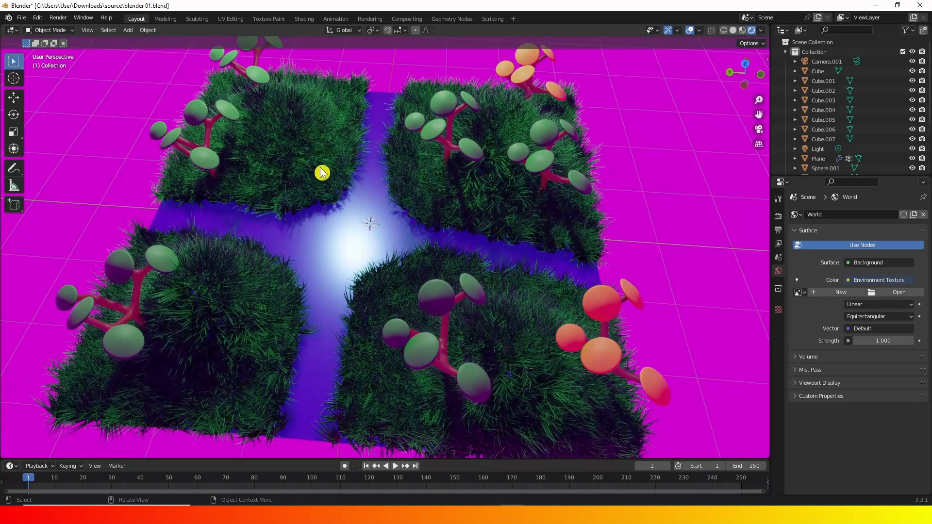
middle_drag(350, 188, 427, 256)
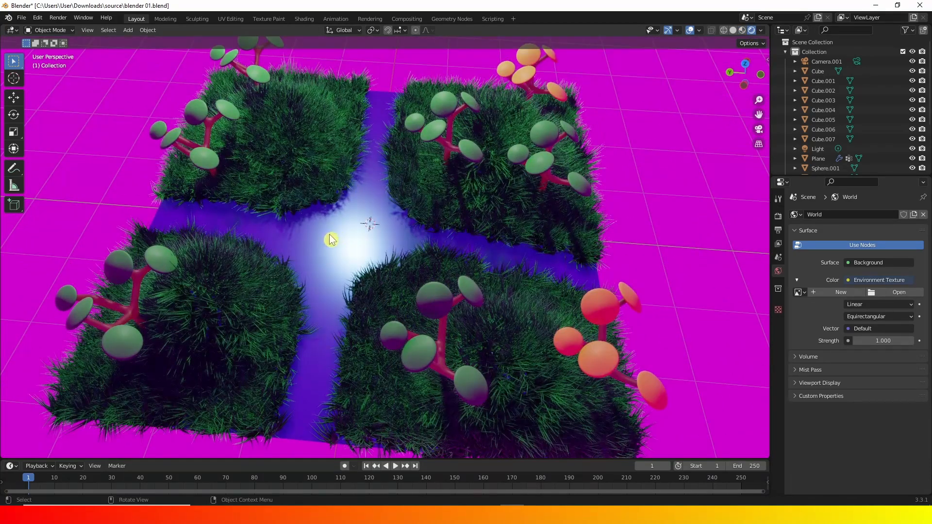
click(777, 216)
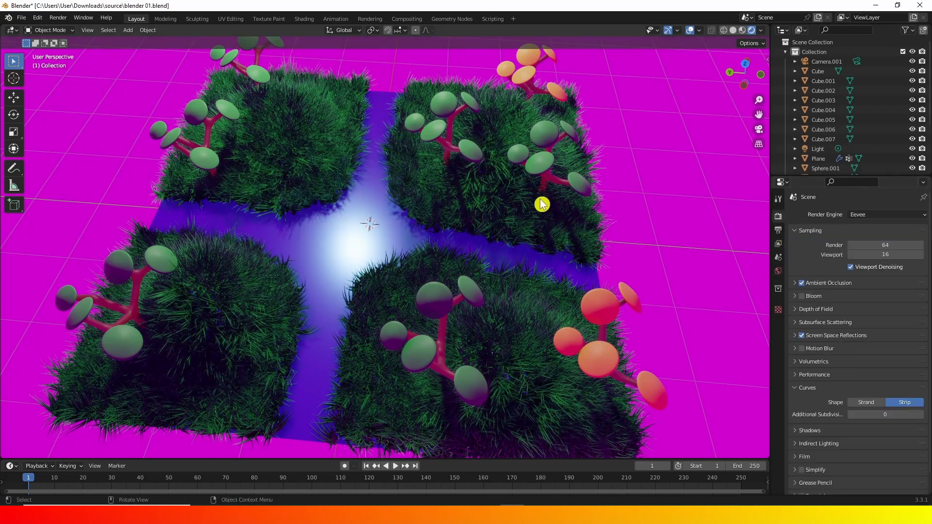
Use an Environment Texture as the world background colour and load the image 01.limpopo_golf_course_4k.exr into it
click(778, 273)
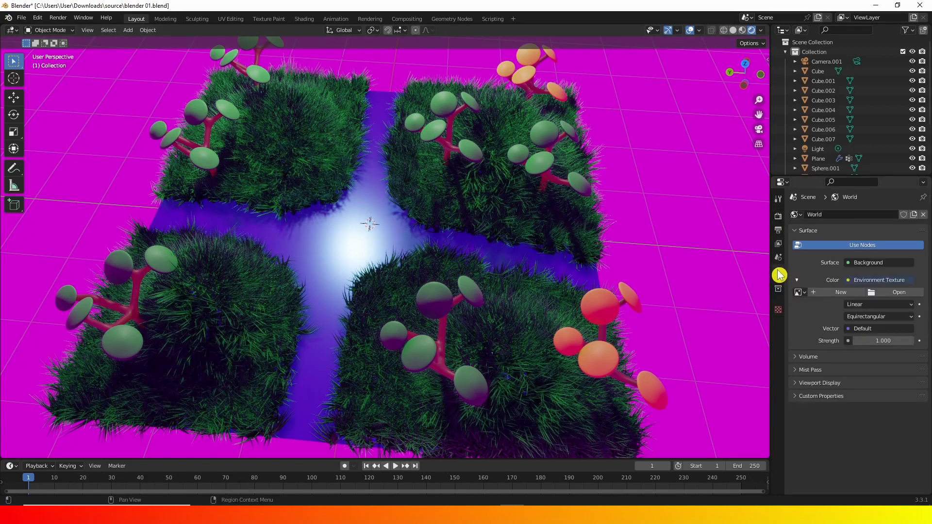
click(849, 282)
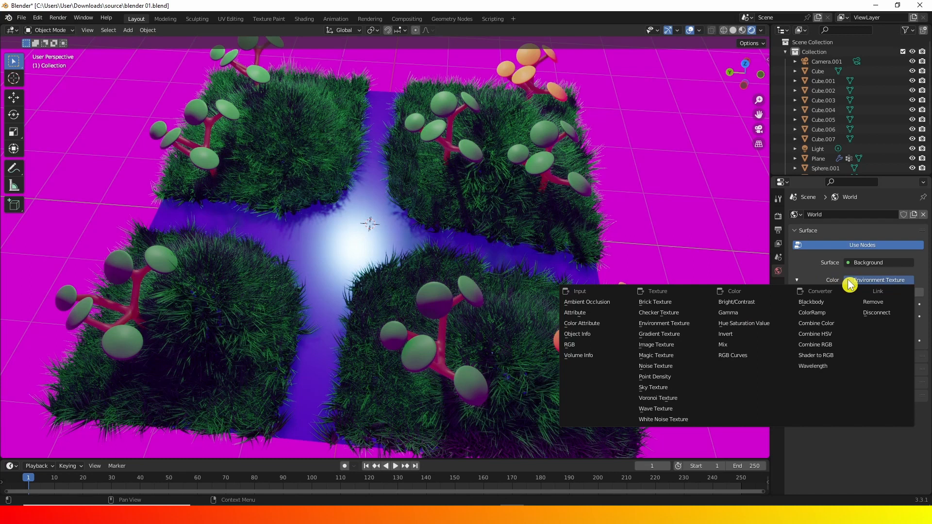
click(681, 324)
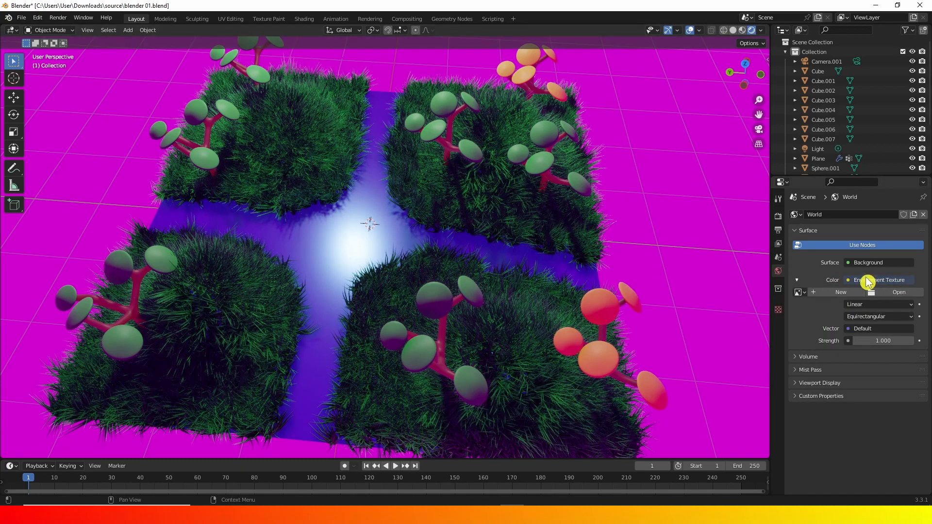
click(889, 293)
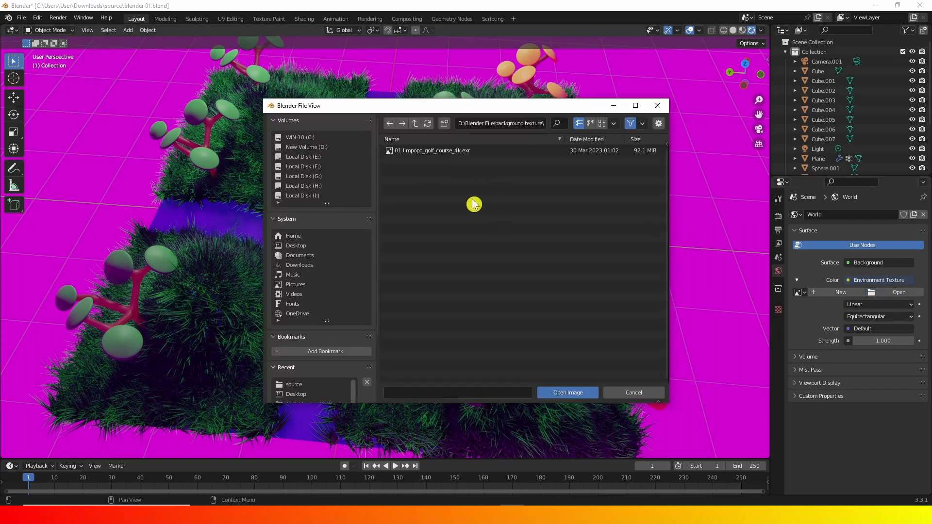
click(446, 150)
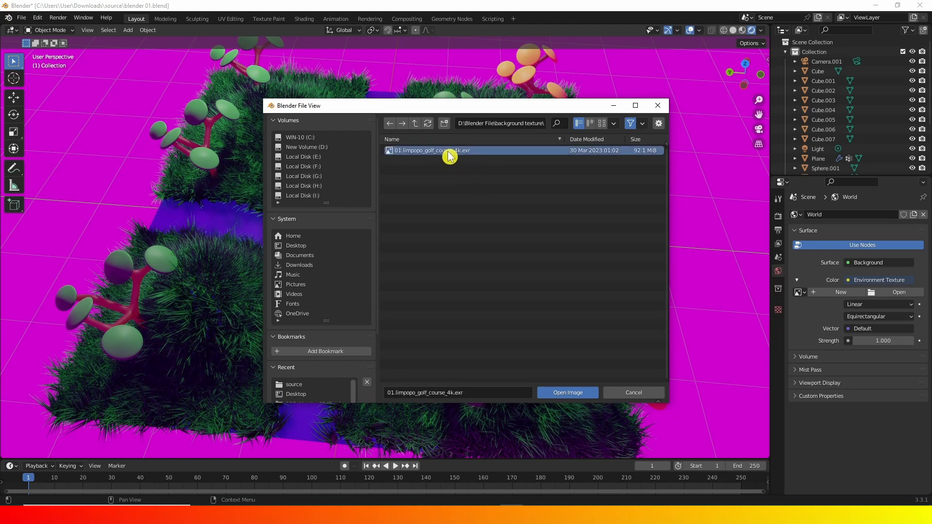
click(577, 394)
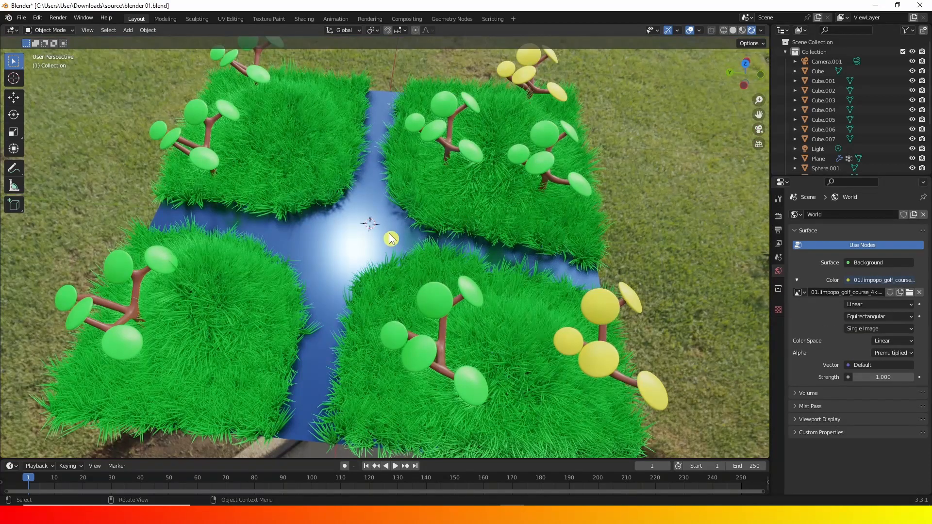
Align the camera to the current view of the landscape, render a test image and close the render window
middle_drag(391, 238, 416, 238)
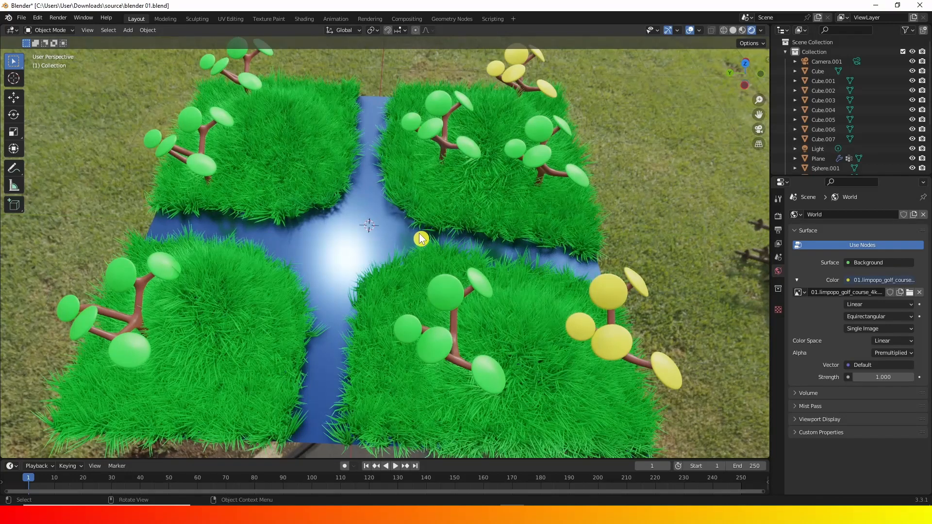
key(ctrl+alt+KP_0)
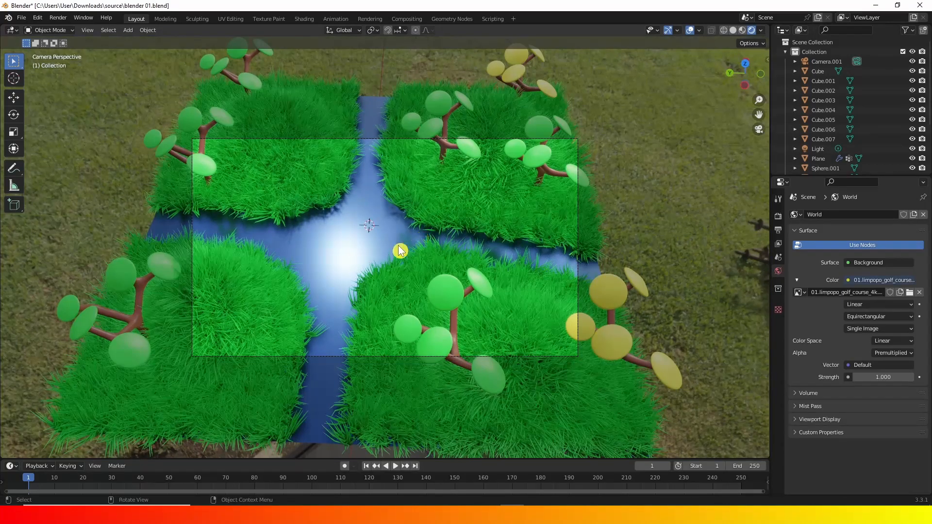
click(57, 17)
click(70, 35)
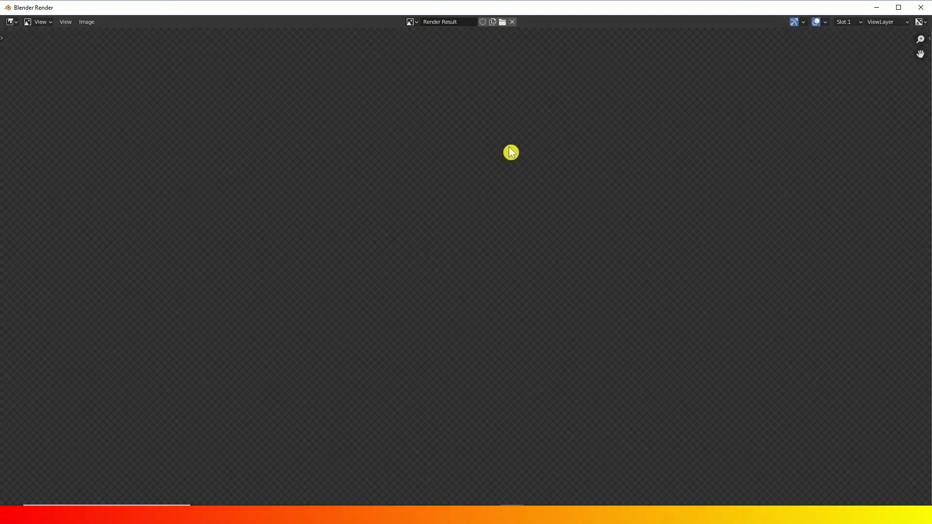
click(922, 10)
Reposition the camera with walk navigation to a low view along the river between the grassy hills, and render an image
key(shift+grave)
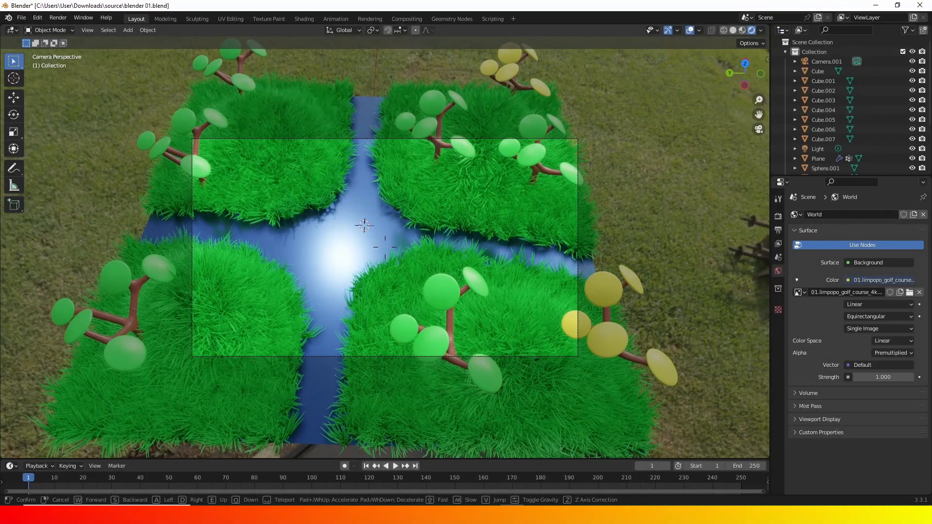
key(w)
key(q)
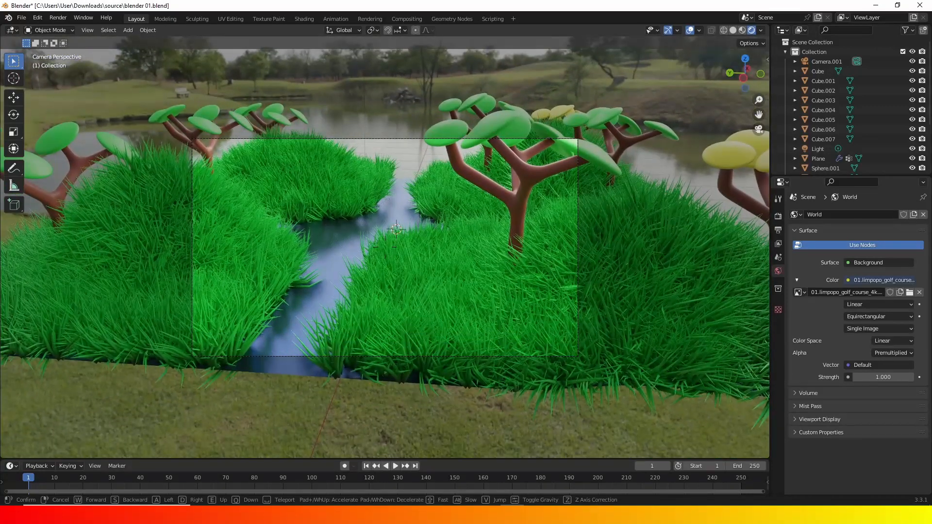
click(405, 222)
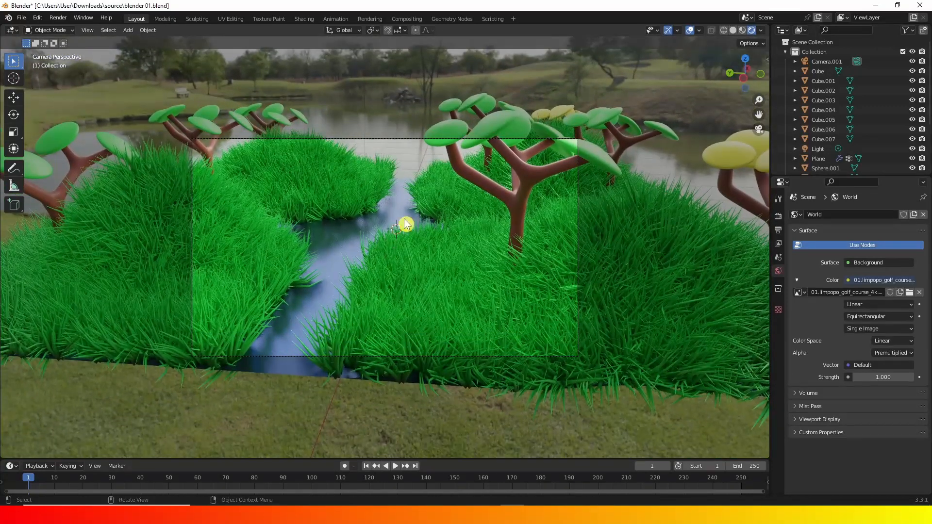
click(58, 18)
click(69, 31)
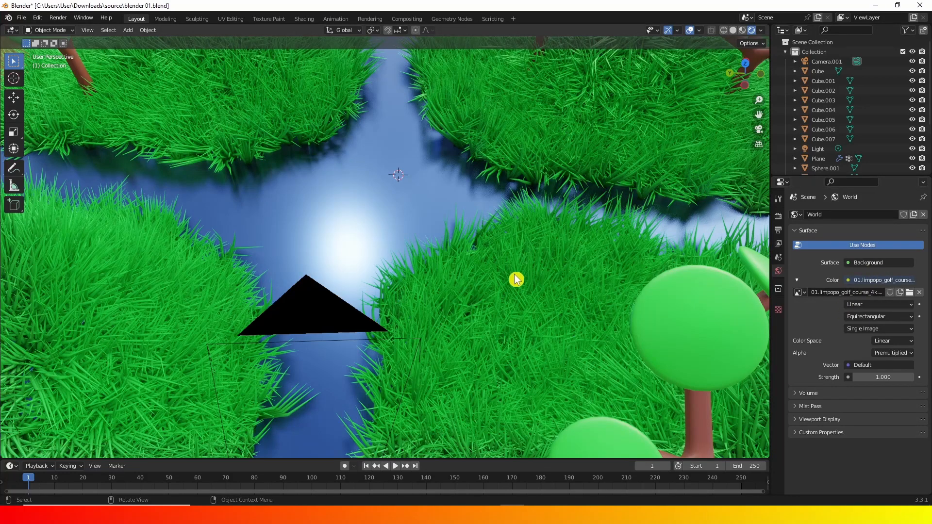
scroll(516, 279, down, 5)
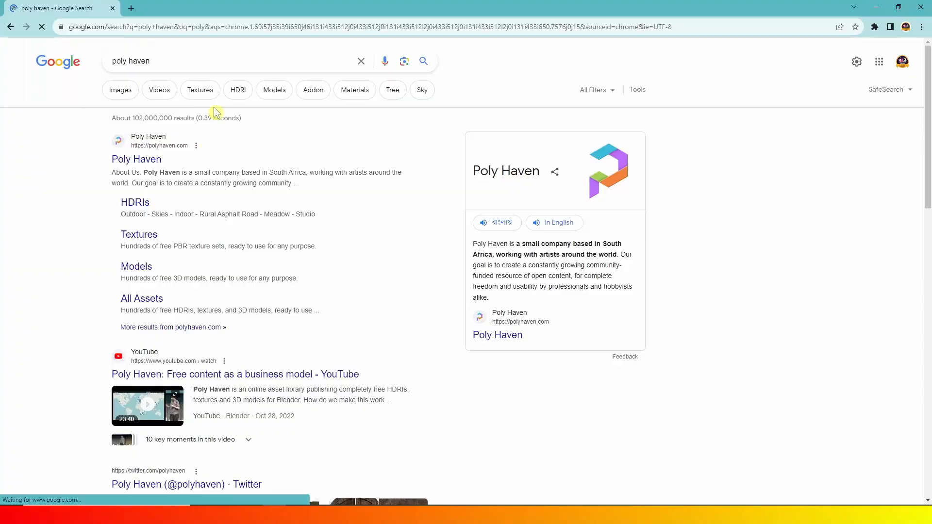
Switch to Chrome, open the Poly Haven website from the search results and go to its HDRIs collection
click(143, 161)
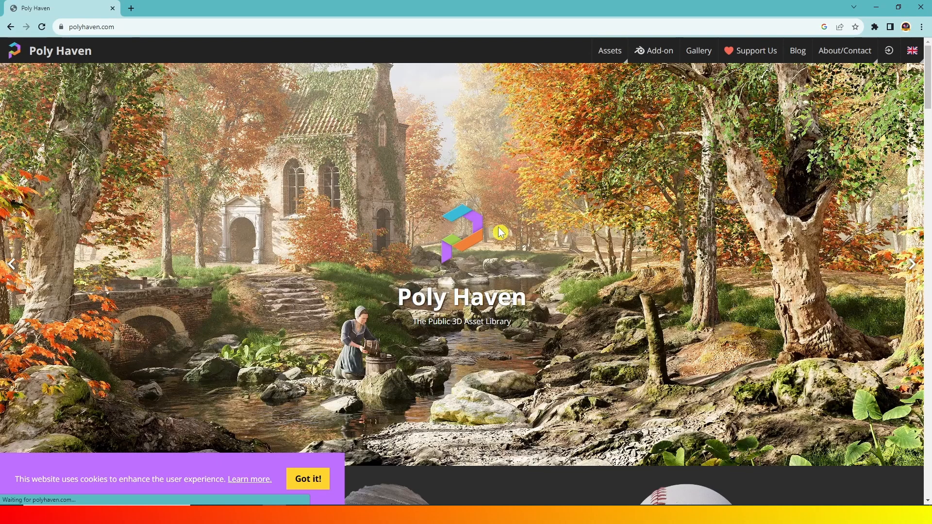
scroll(497, 226, down, 6)
scroll(499, 191, up, 2)
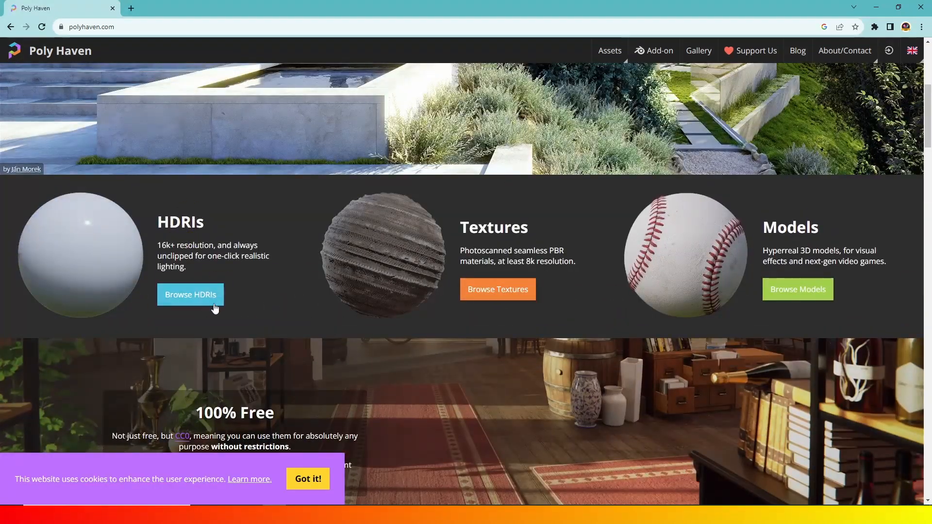
click(188, 297)
Find the Industrial Sunset (Pure Sky) HDRI in the collection and download it as a 4K EXR
scroll(610, 195, down, 3)
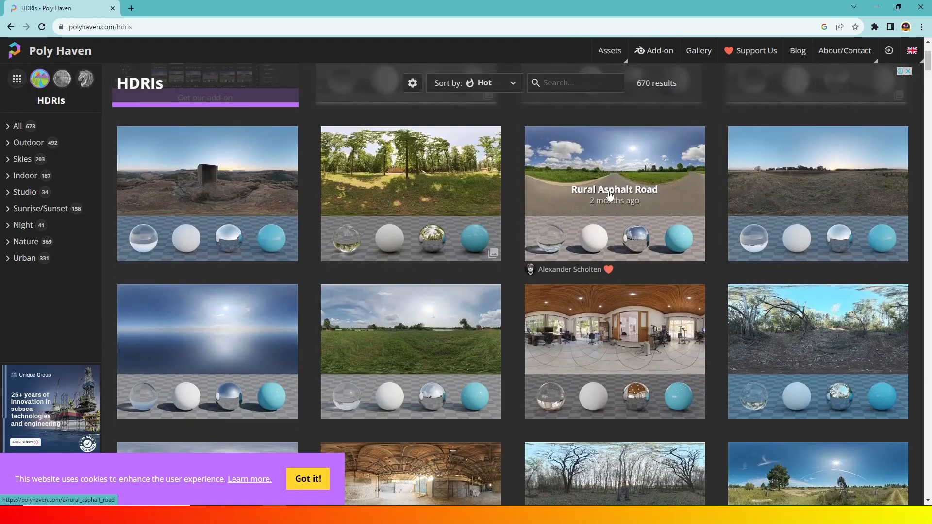
scroll(610, 195, down, 3)
scroll(626, 195, down, 4)
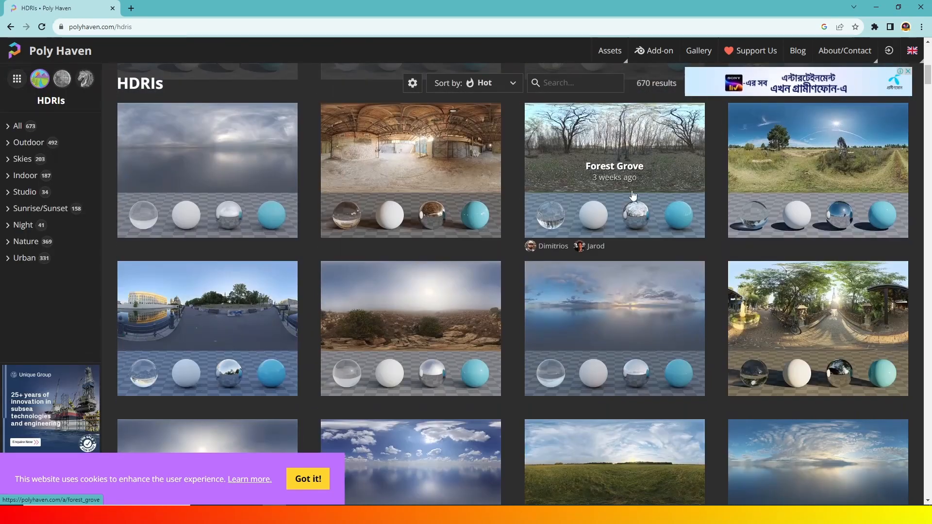
click(600, 302)
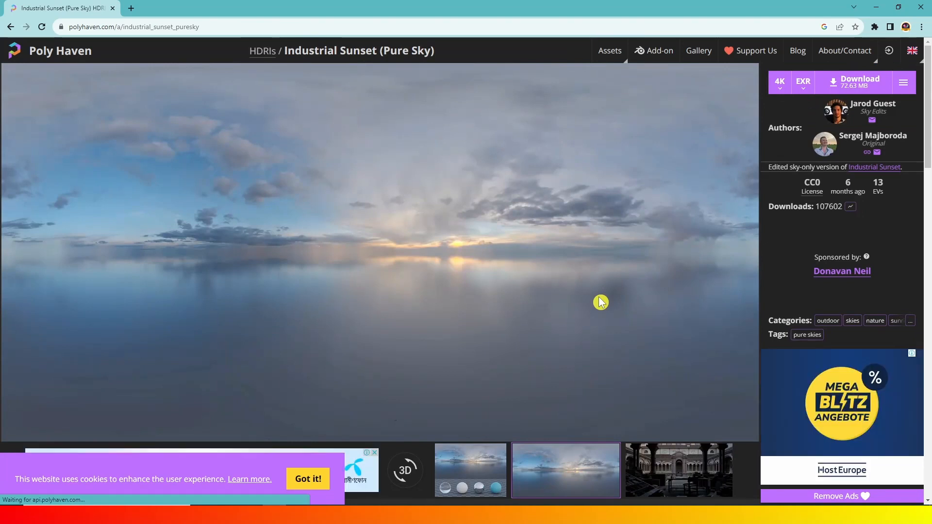
click(853, 86)
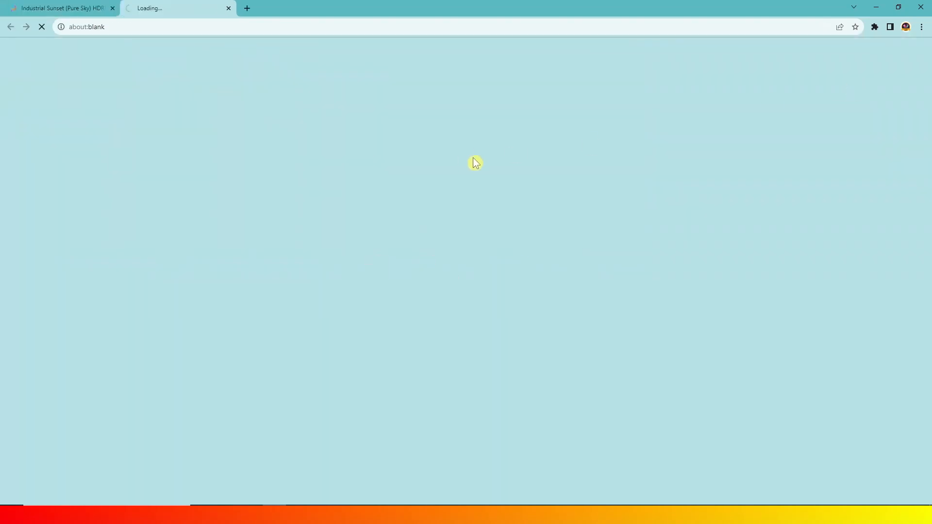